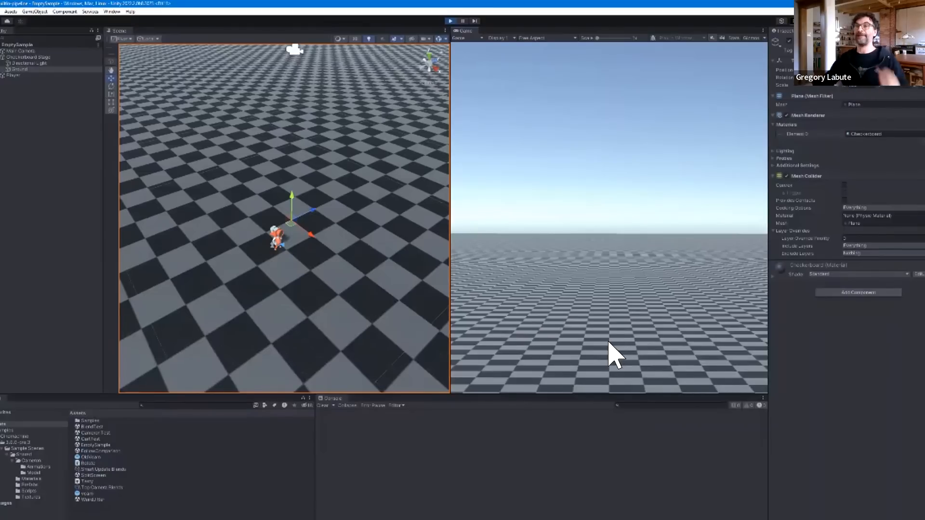
- Add a Cinemachine Cm Camera to the scene from the current scene view
right_click(60, 133)
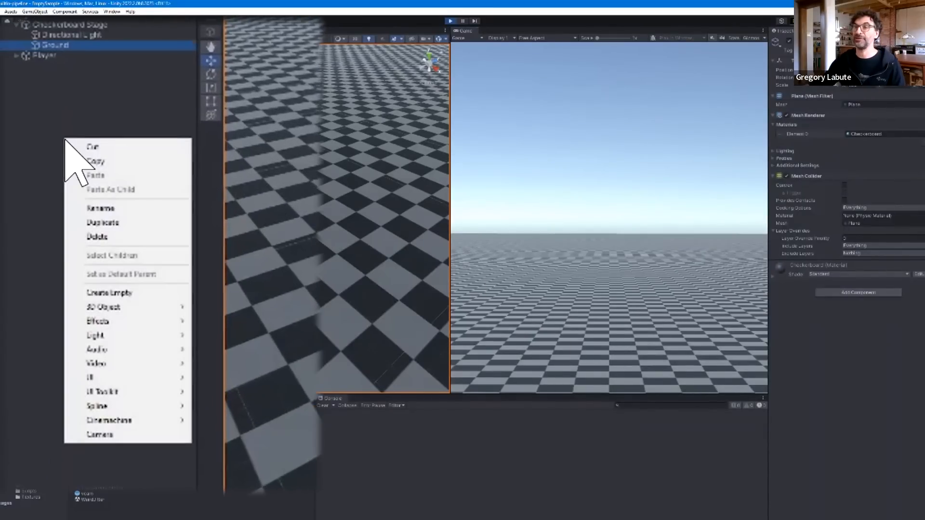
mouse_move(121, 423)
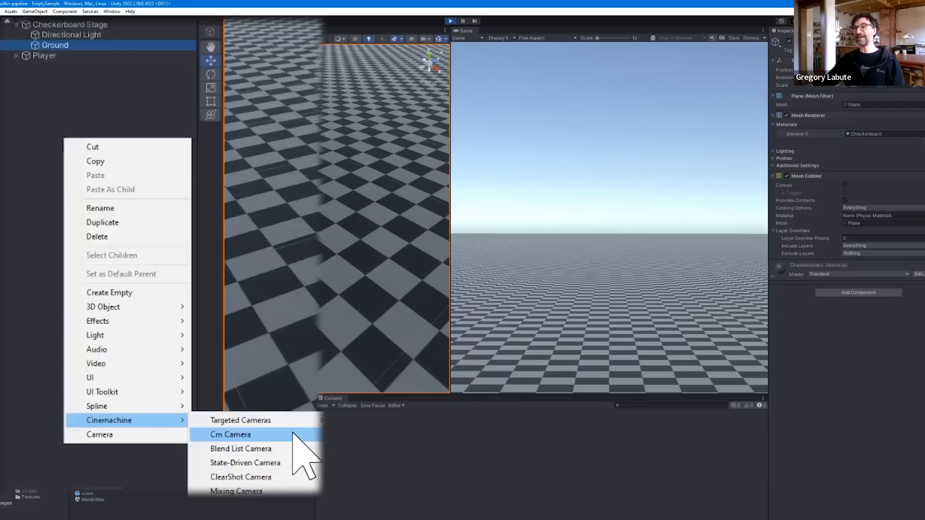
click(166, 300)
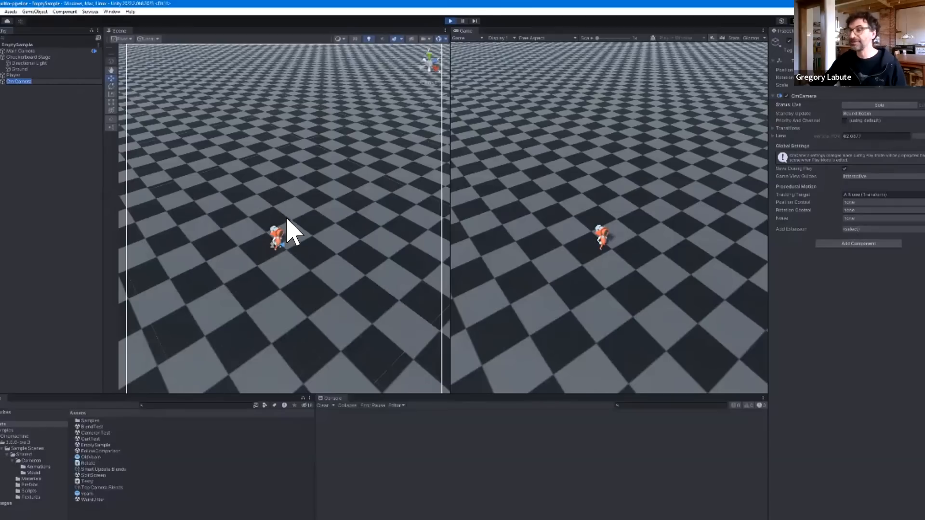
- Walk the player around in the Game view to test the new Cm Camera's static shot
click(622, 259)
key(w)
key(d)
key(a)
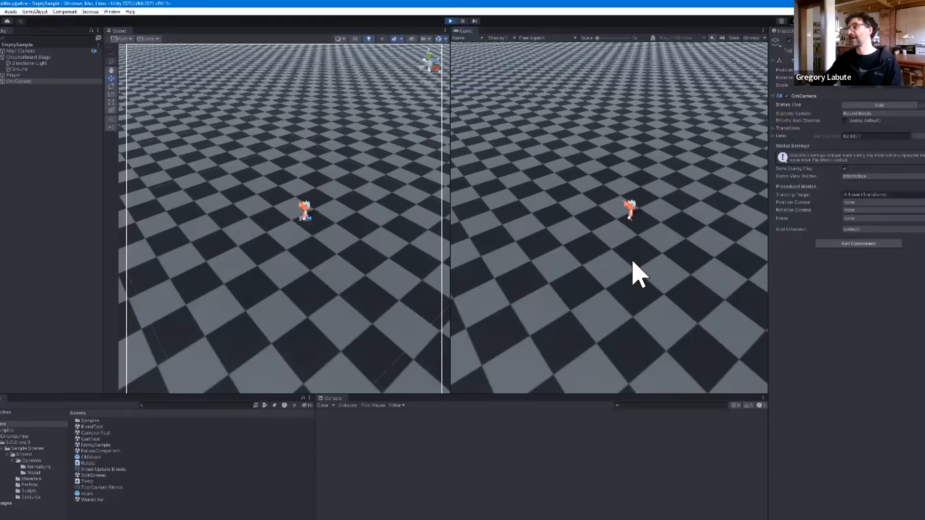
key(s)
key(d)
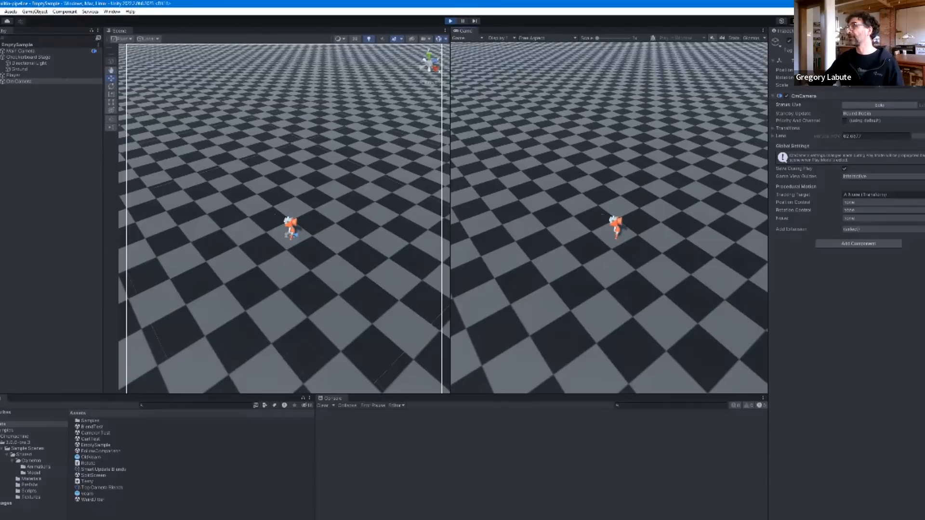
- Adjust the Cm Camera's position and vertical field of view, and review its lens settings
mouse_move(827, 136)
mouse_down()
mouse_move(859, 136)
mouse_move(827, 136)
mouse_up()
click(848, 136)
mouse_move(845, 70)
mouse_down()
mouse_move(867, 70)
mouse_move(847, 70)
mouse_up()
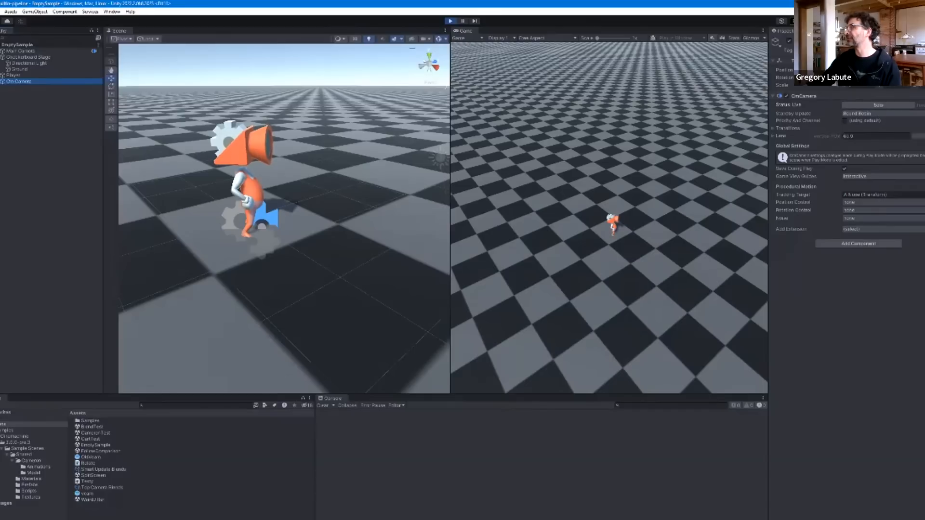
drag(827, 136, 825, 136)
click(774, 136)
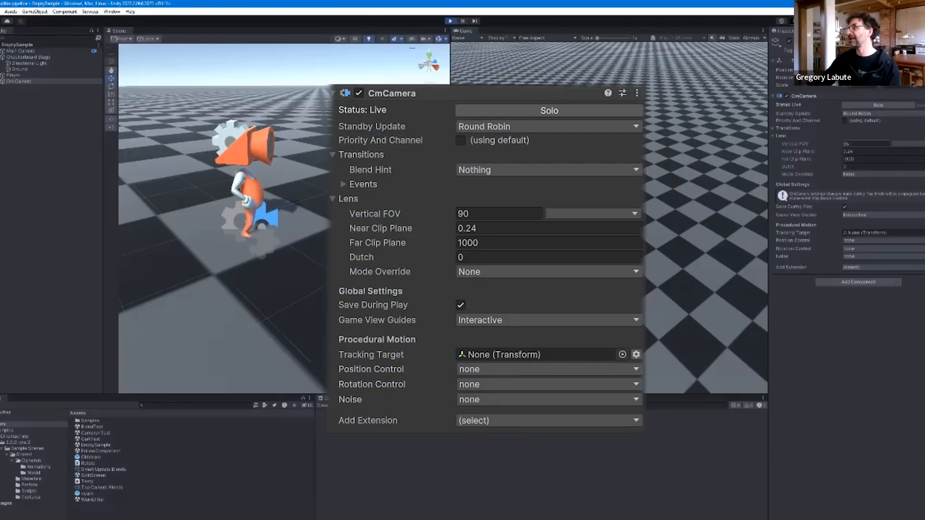
click(774, 136)
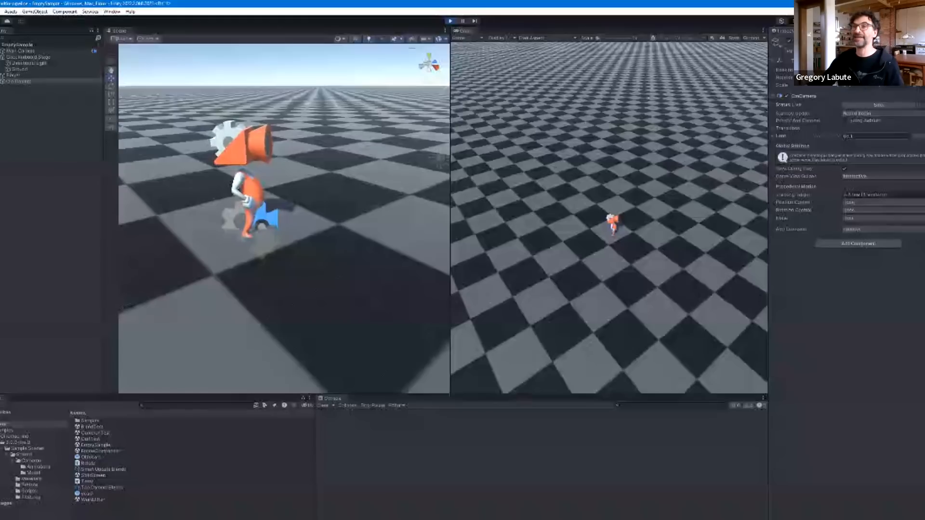
- Add a second Cinemachine Cm Camera framing the player up close and deactivate its GameObject
right_click(16, 112)
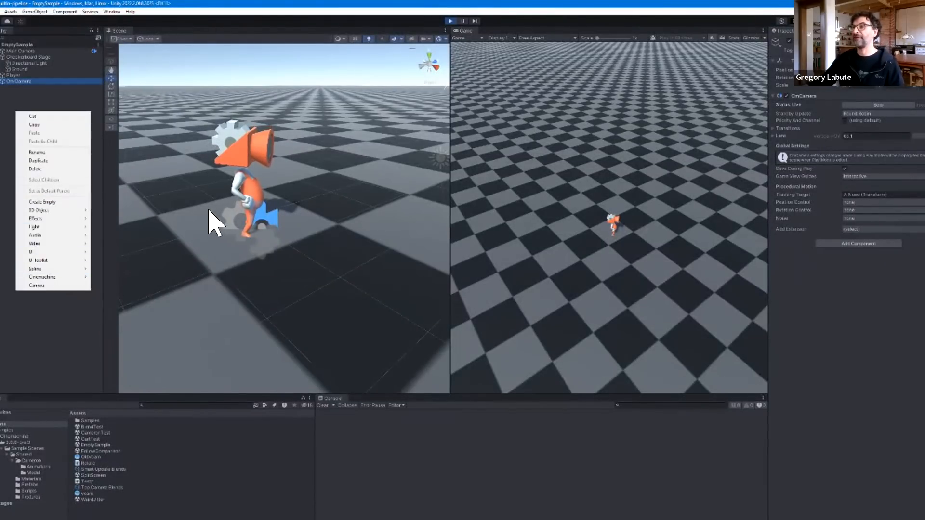
mouse_move(57, 280)
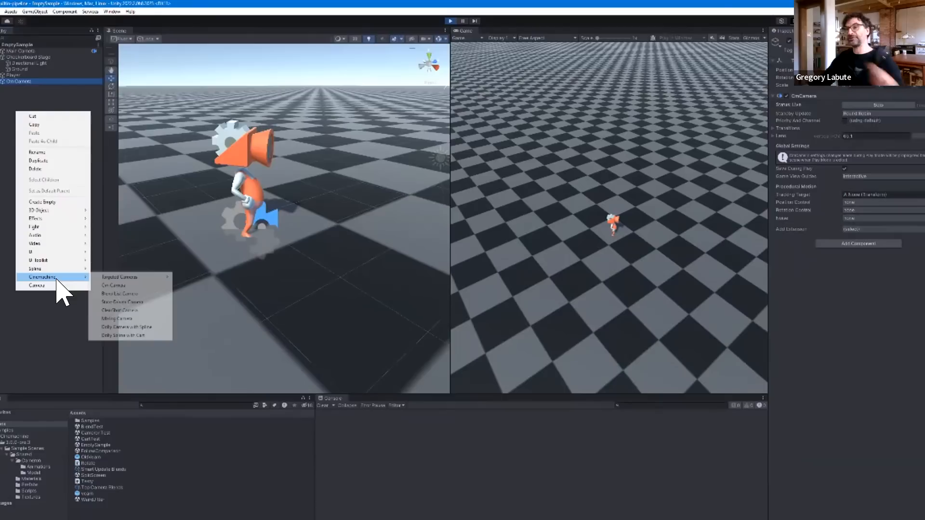
click(114, 286)
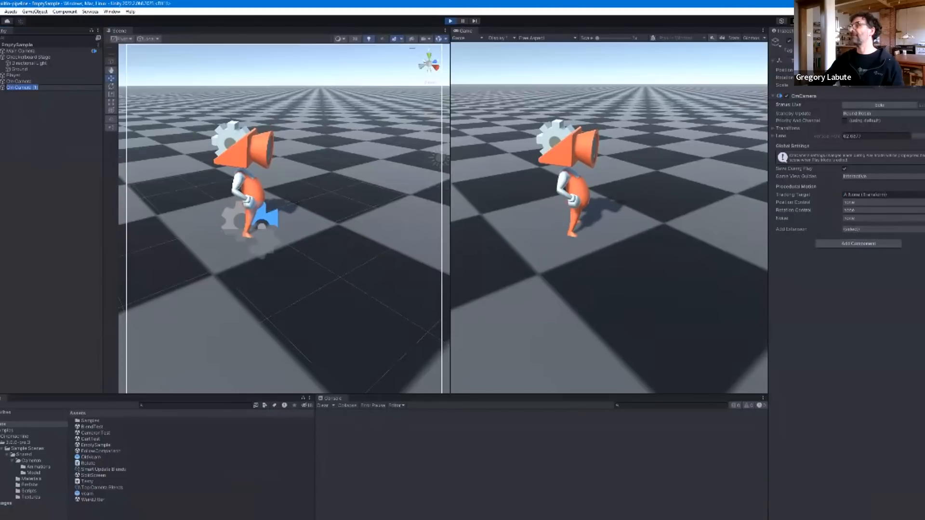
click(789, 41)
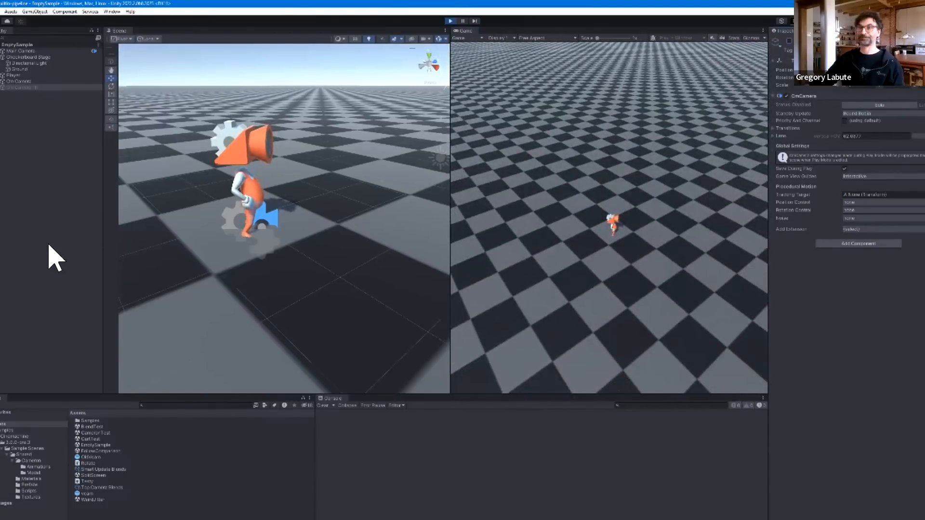
click(46, 224)
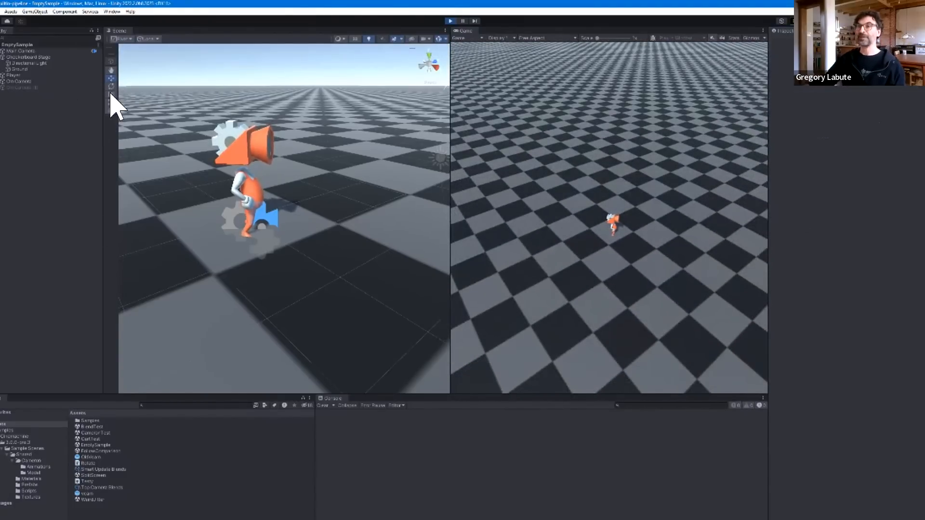
- Delete the deactivated second Cm Camera from the scene
click(21, 87)
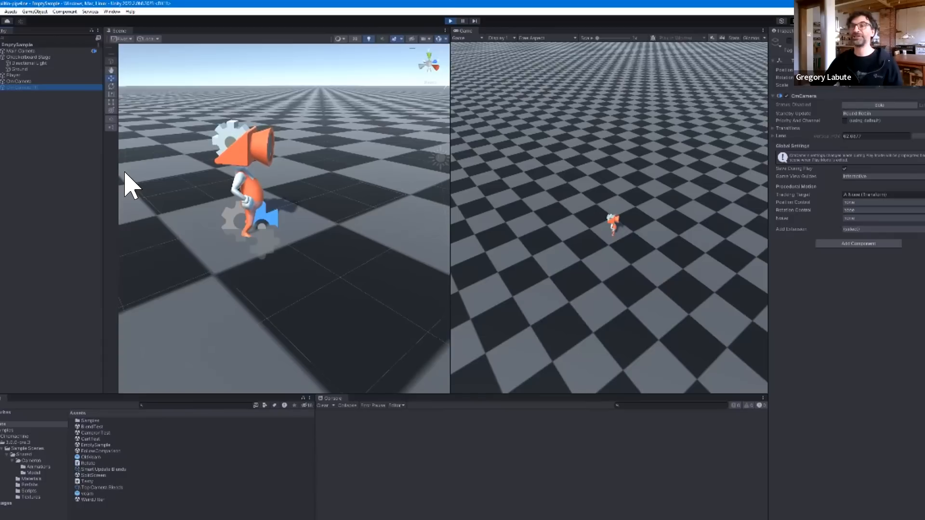
click(24, 51)
click(64, 123)
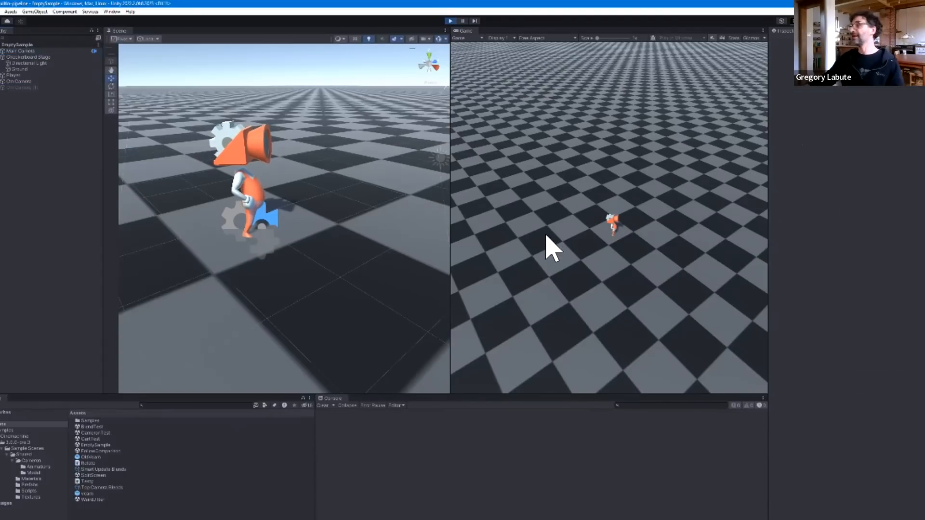
click(24, 88)
key(Delete)
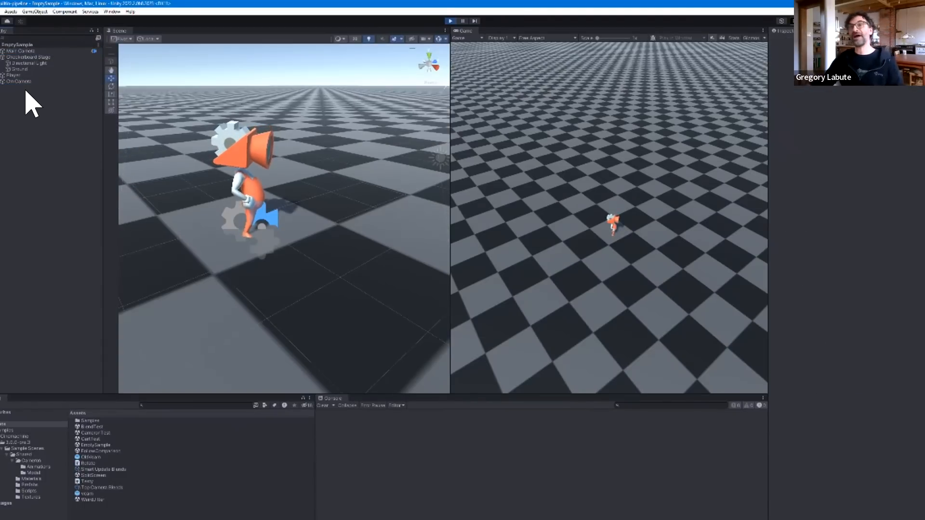
- Create a Cinemachine Follow Camera that targets the Player object
click(21, 81)
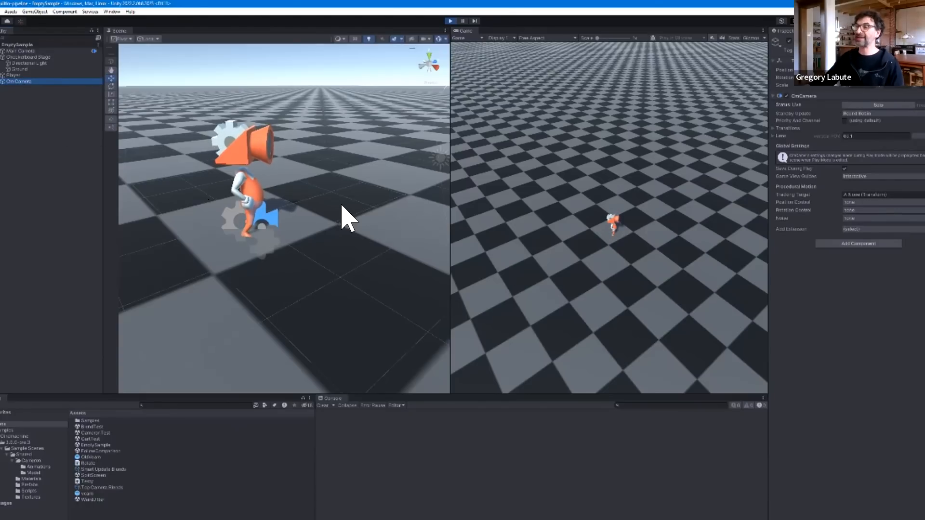
click(35, 132)
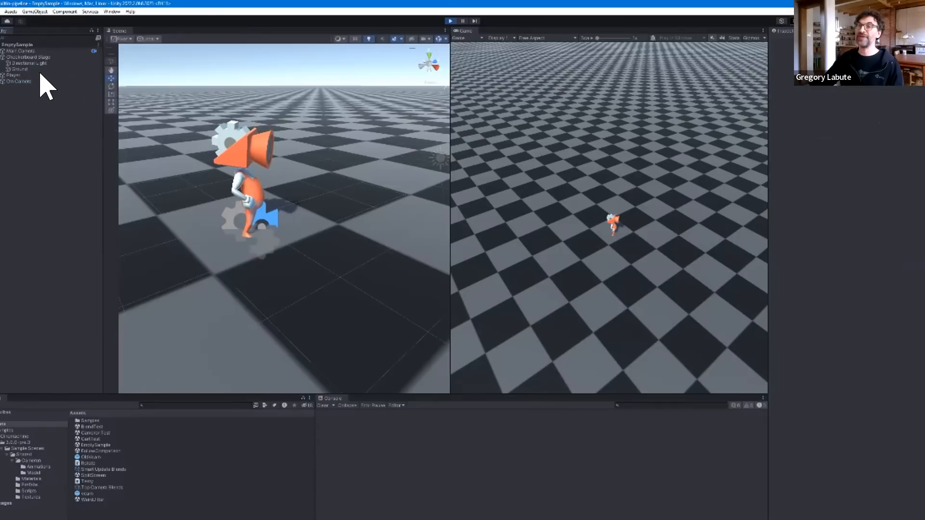
right_click(10, 76)
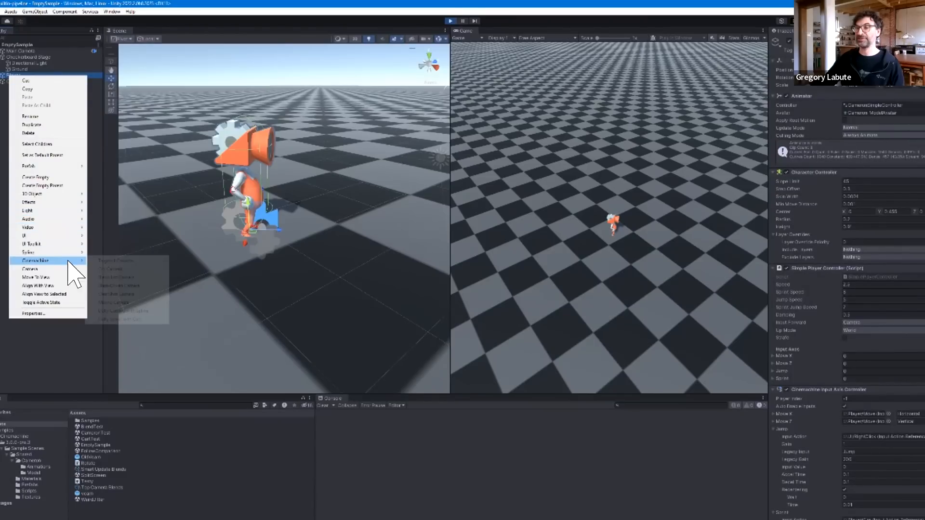
mouse_move(127, 261)
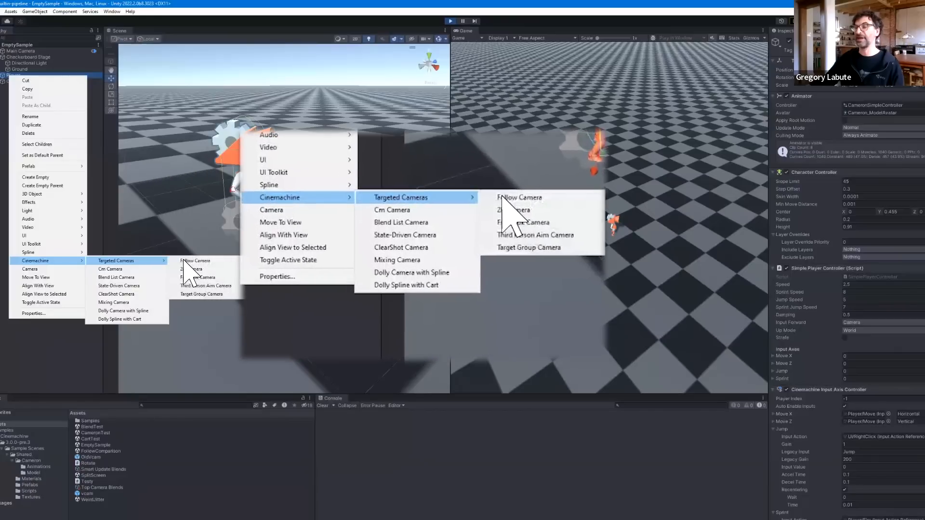
click(212, 262)
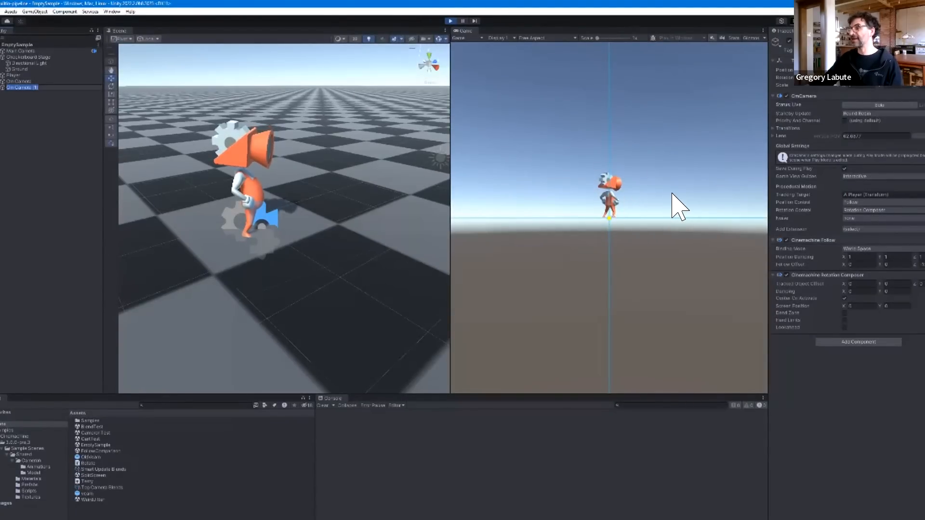
- Walk the player in several directions to check how the Follow Camera tracks it in the Game and Scene views
click(683, 216)
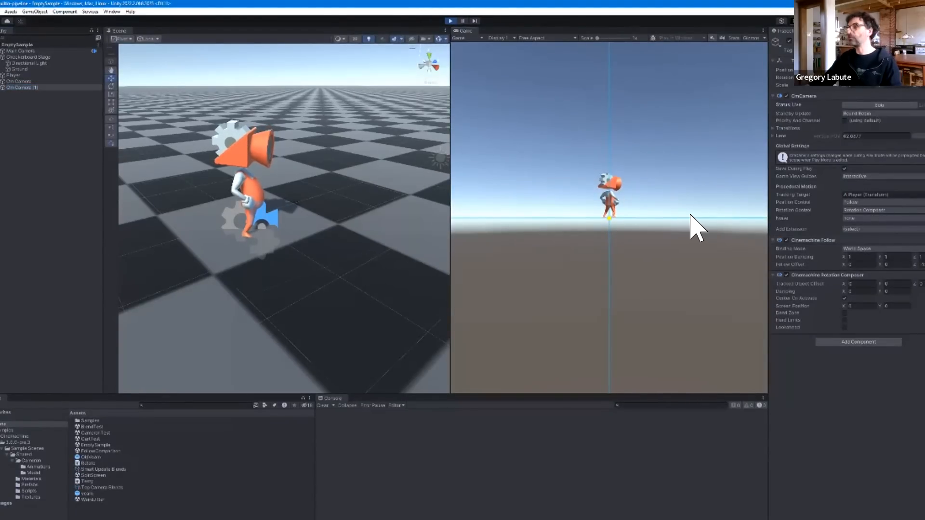
key(w)
key(a)
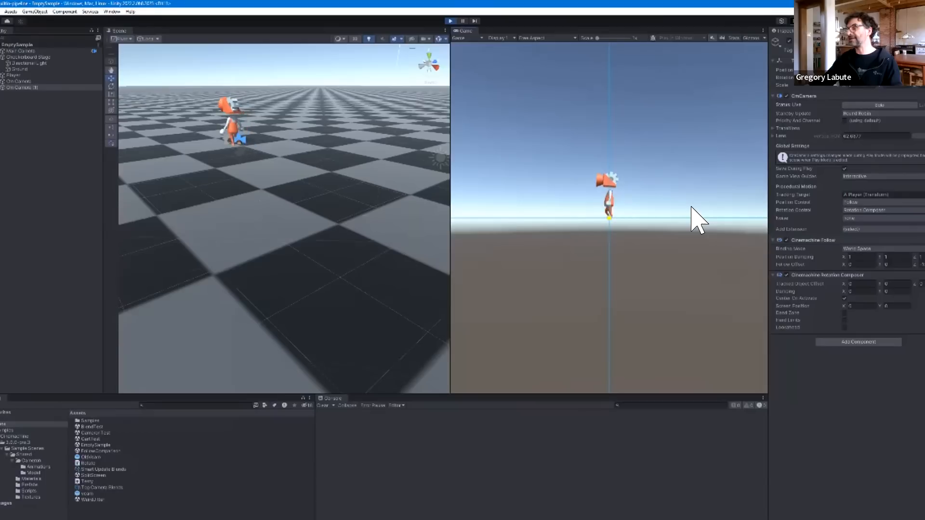
key(s)
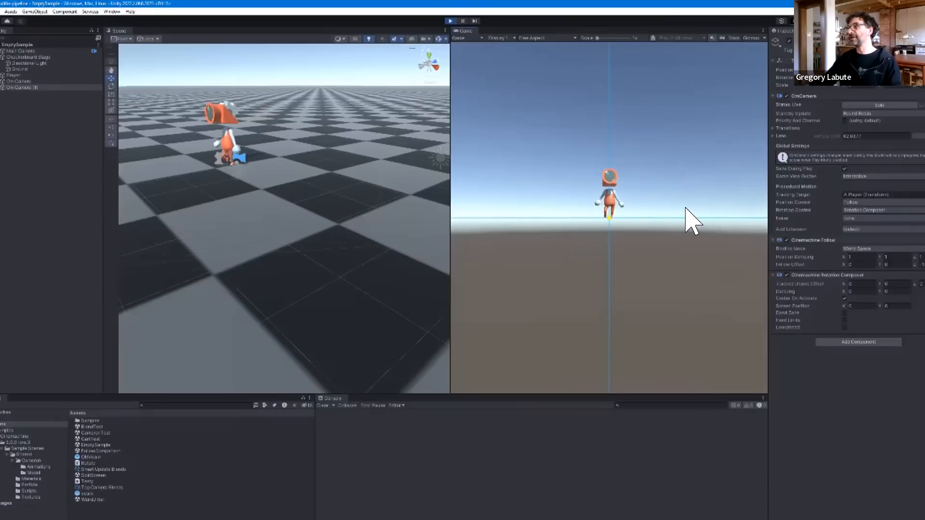
key(w)
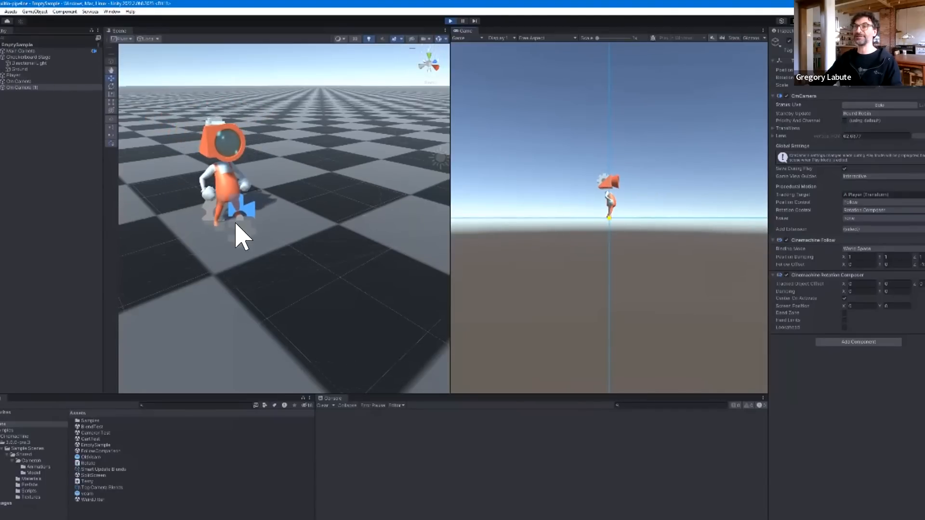
scroll(241, 227, down, 10)
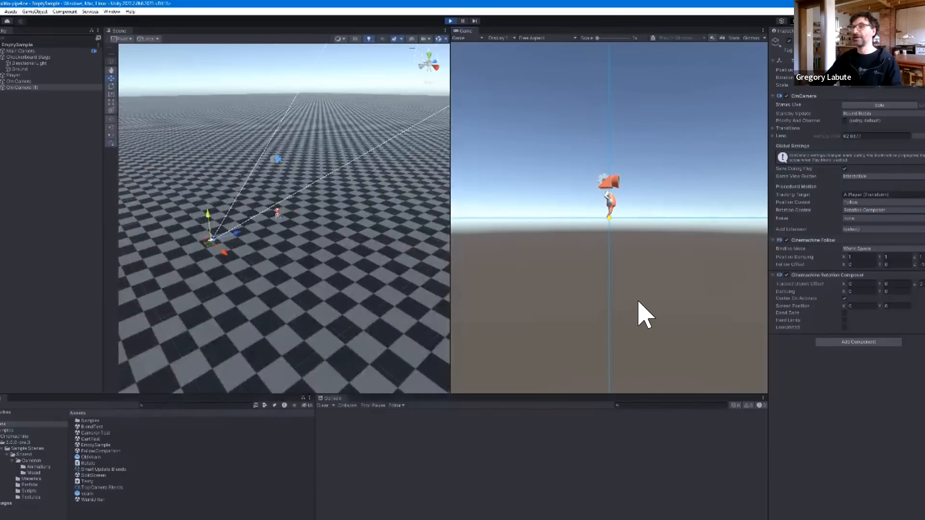
key(w)
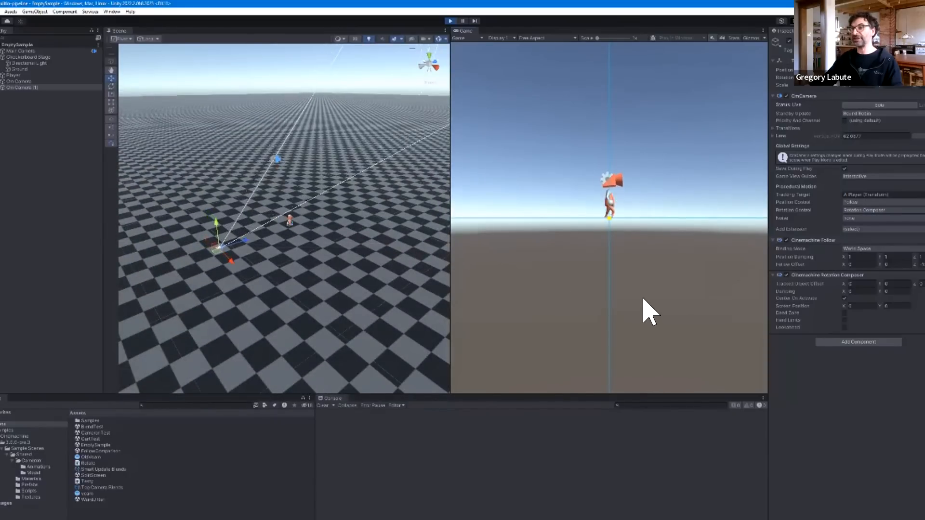
key(a)
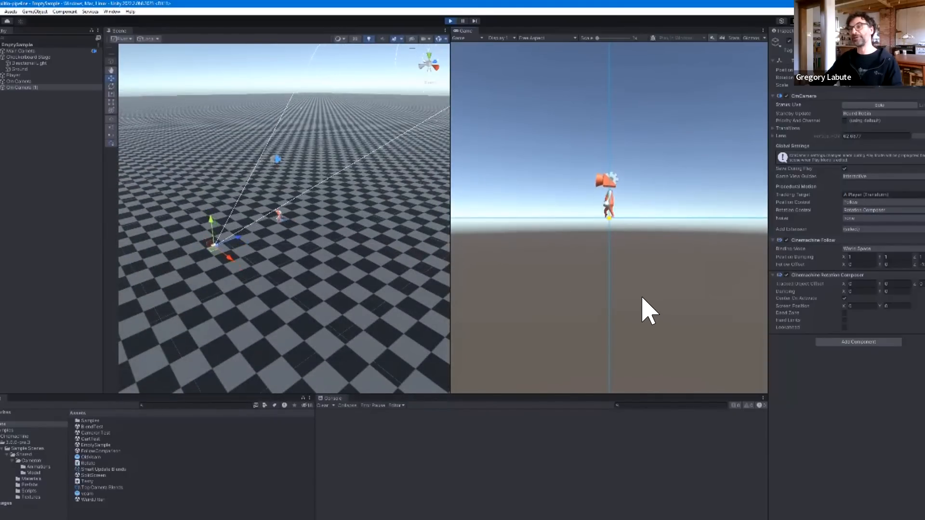
key(s)
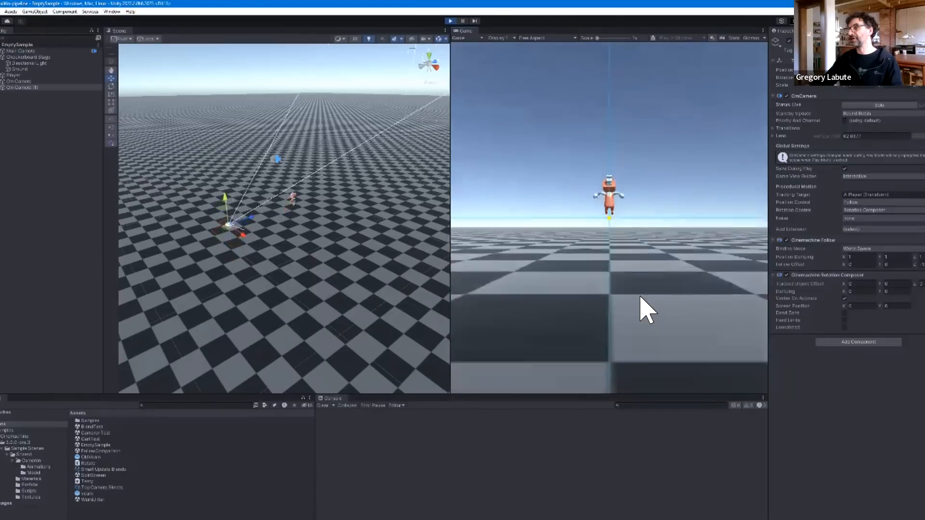
key(d)
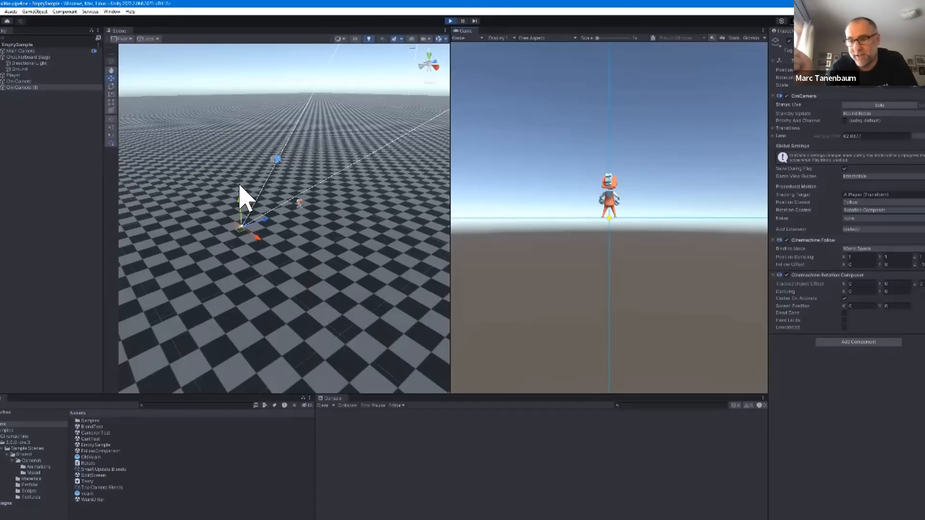
click(14, 75)
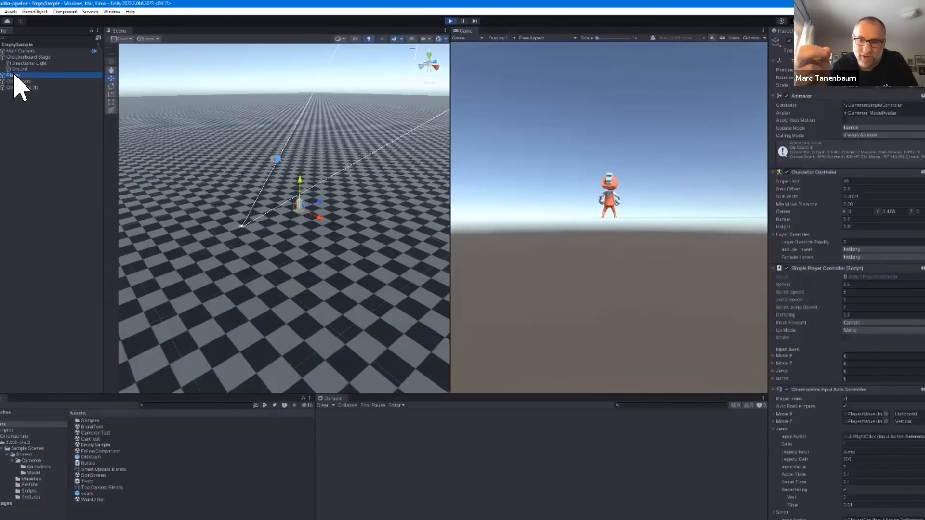
right_click(14, 75)
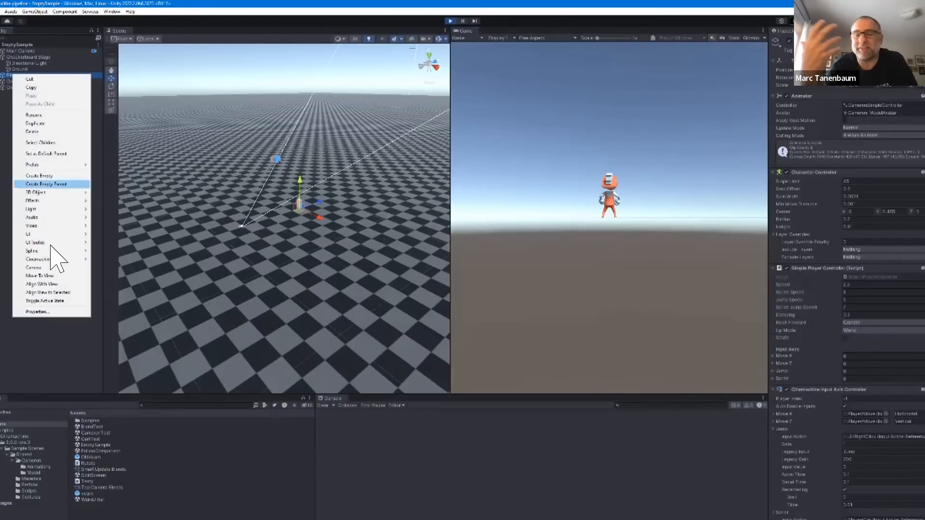
mouse_move(57, 260)
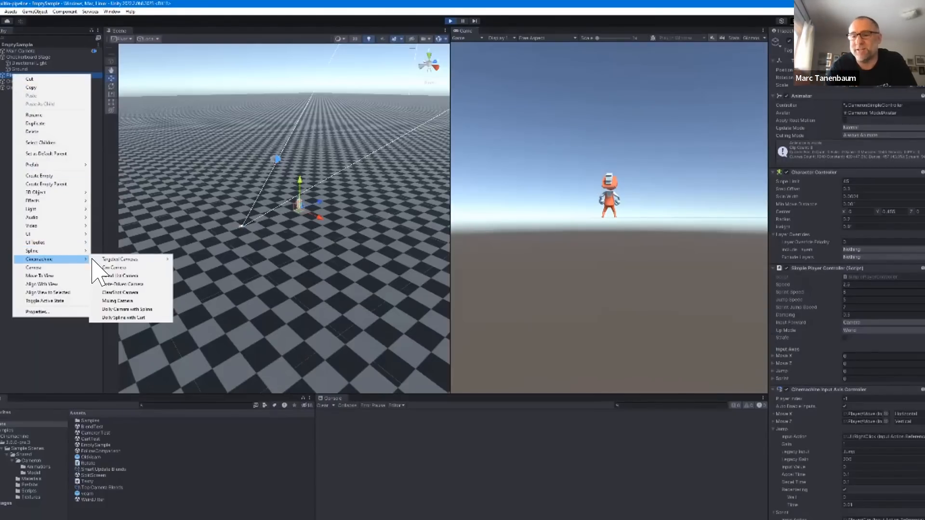
mouse_move(123, 261)
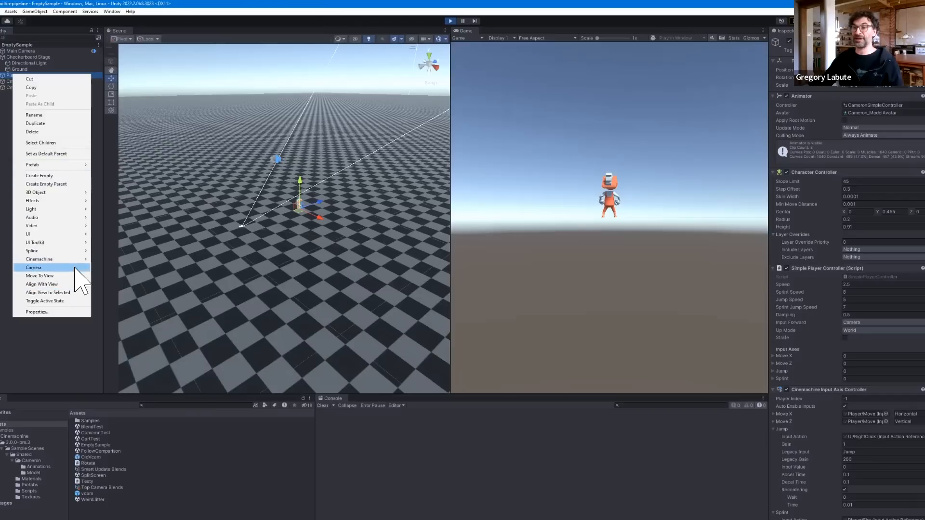
mouse_move(87, 260)
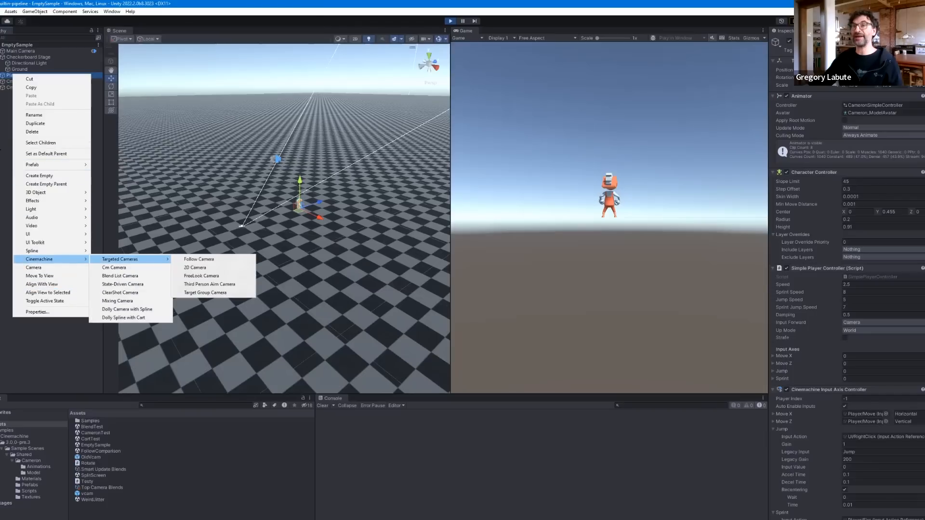
click(3, 130)
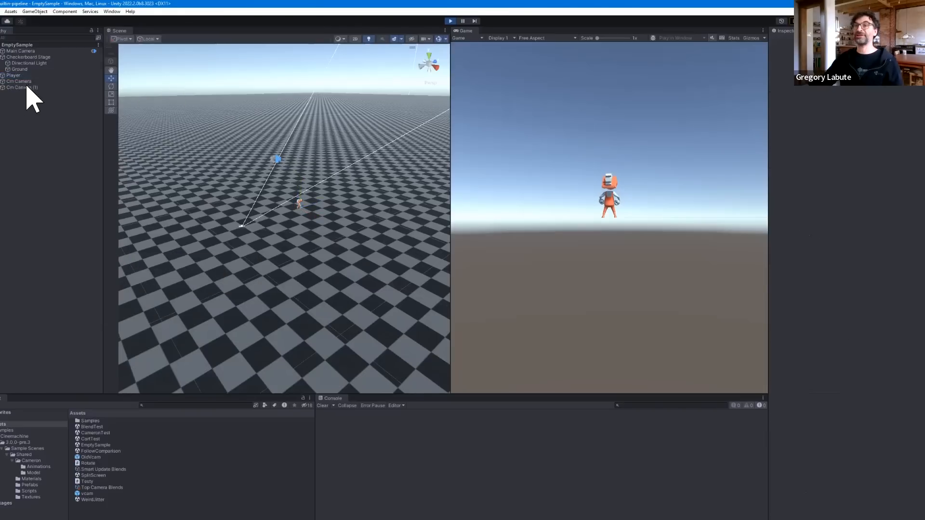
- Delete the Follow Camera and create a plain Cinemachine Cm Camera in its place
click(30, 87)
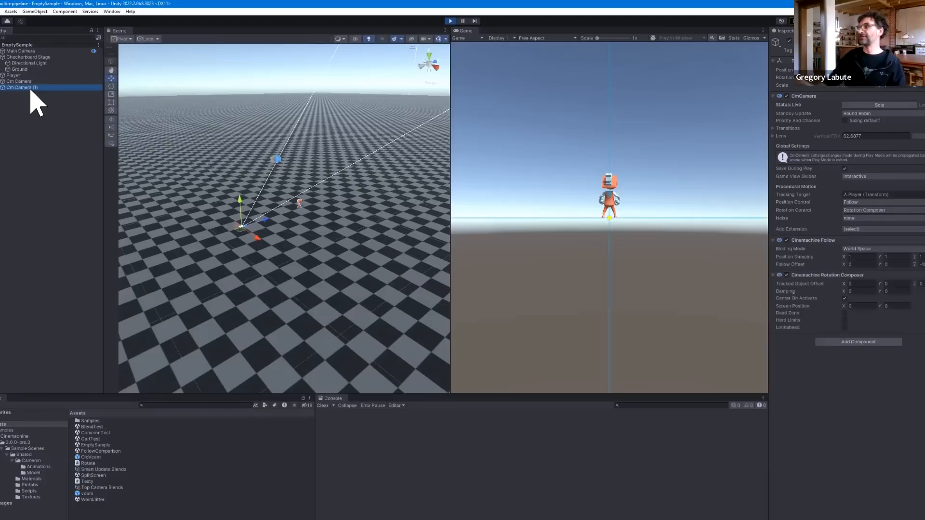
key(Delete)
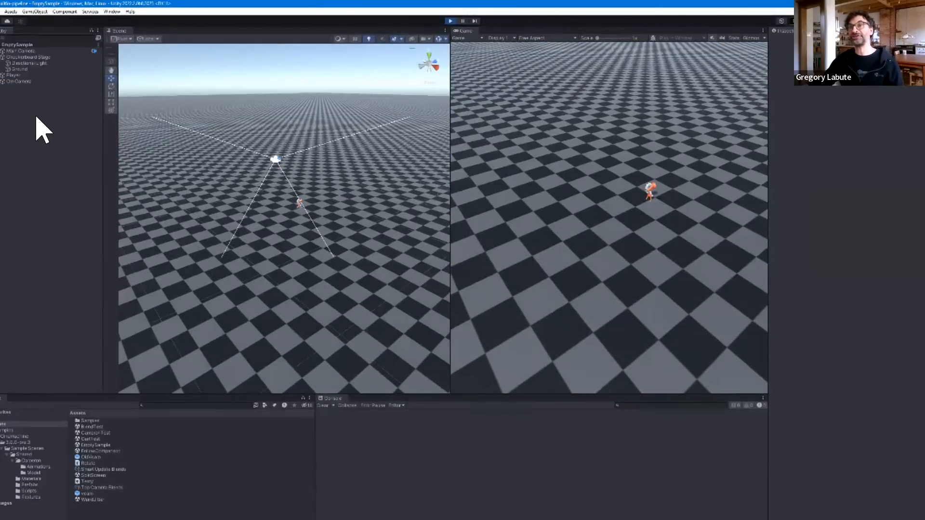
right_click(22, 114)
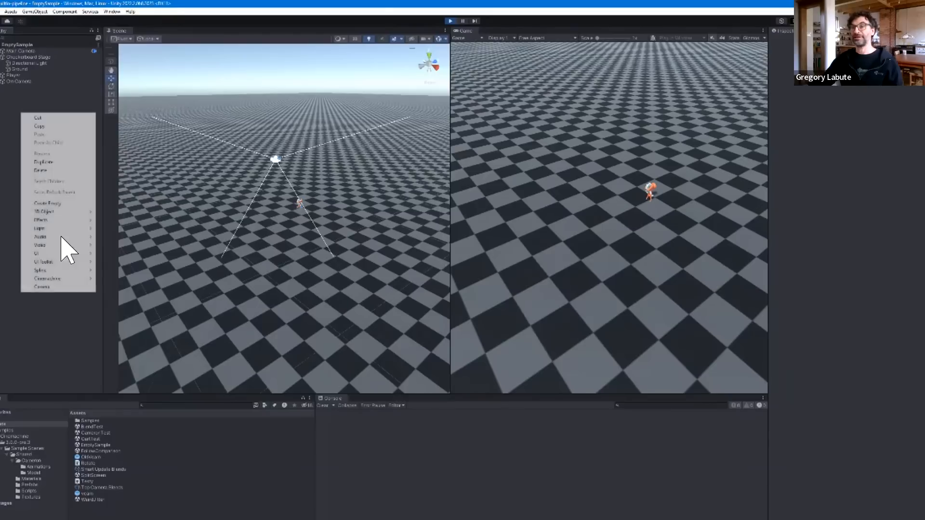
mouse_move(82, 279)
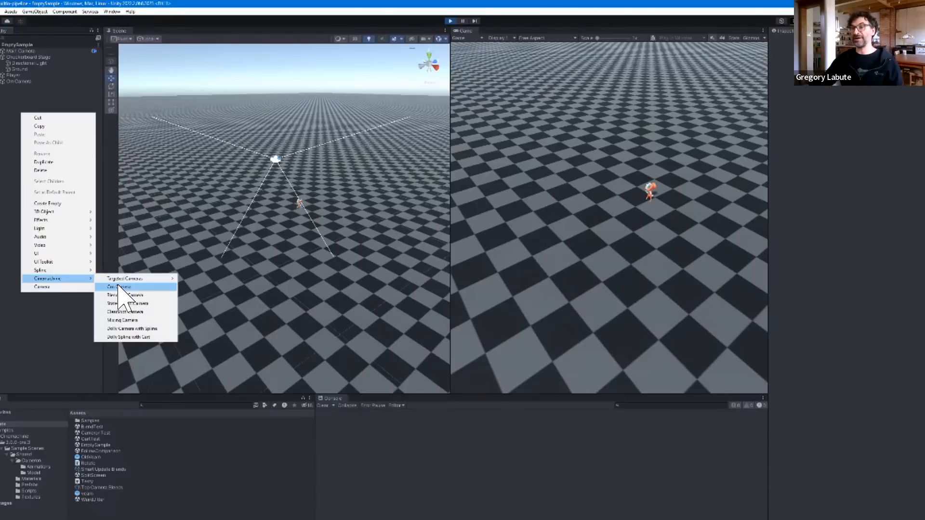
click(119, 287)
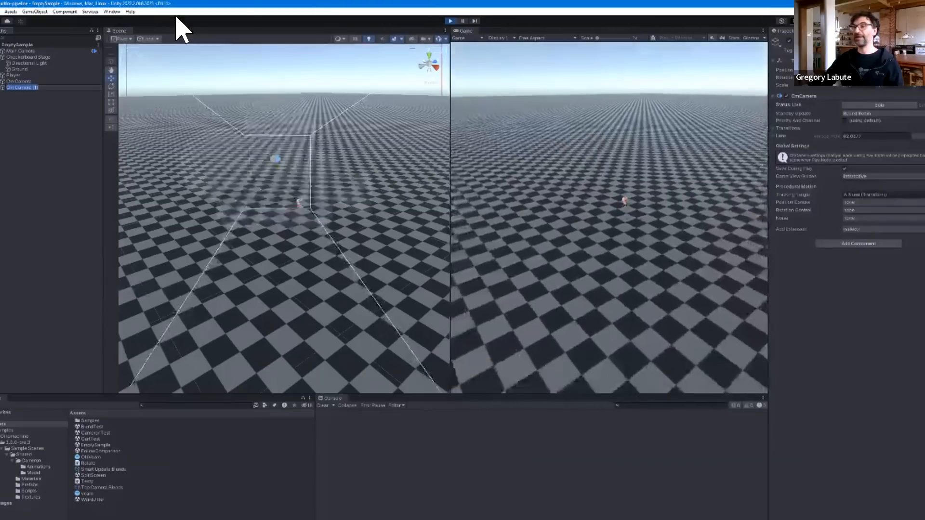
- Assign the Player object as the new camera's Tracking Target and set Position Control to Follow
drag(14, 76, 724, 142)
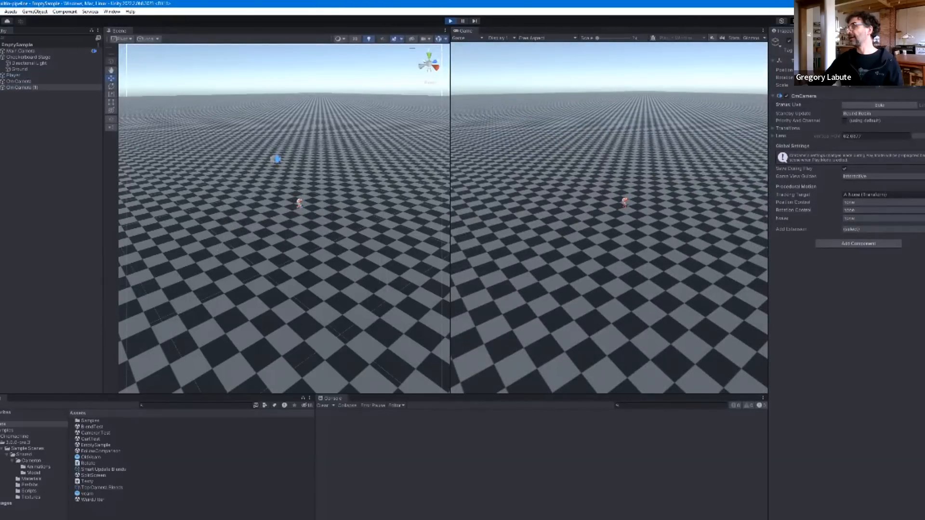
drag(784, 158, 867, 194)
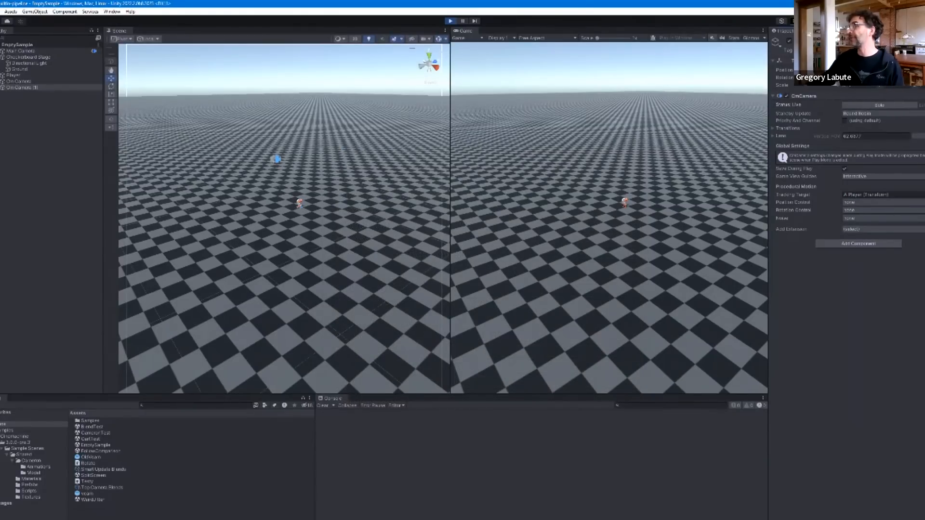
click(881, 202)
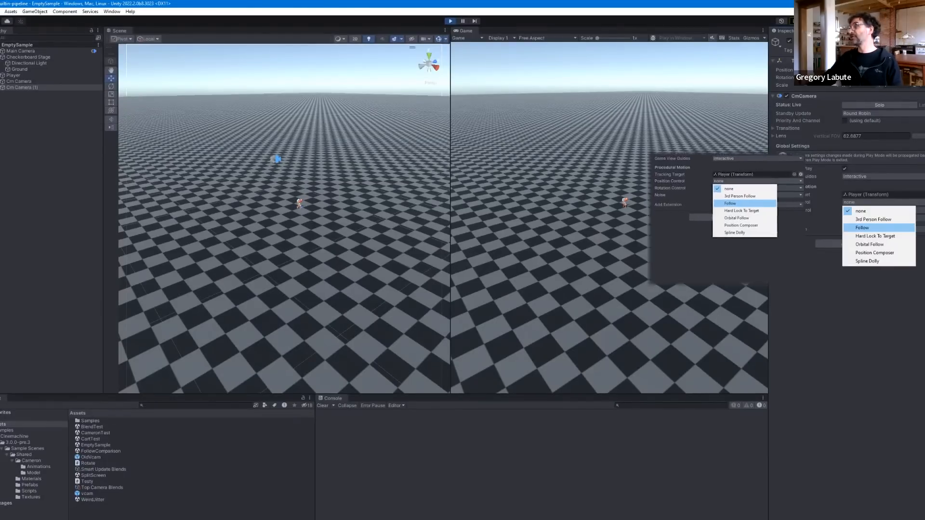
click(862, 227)
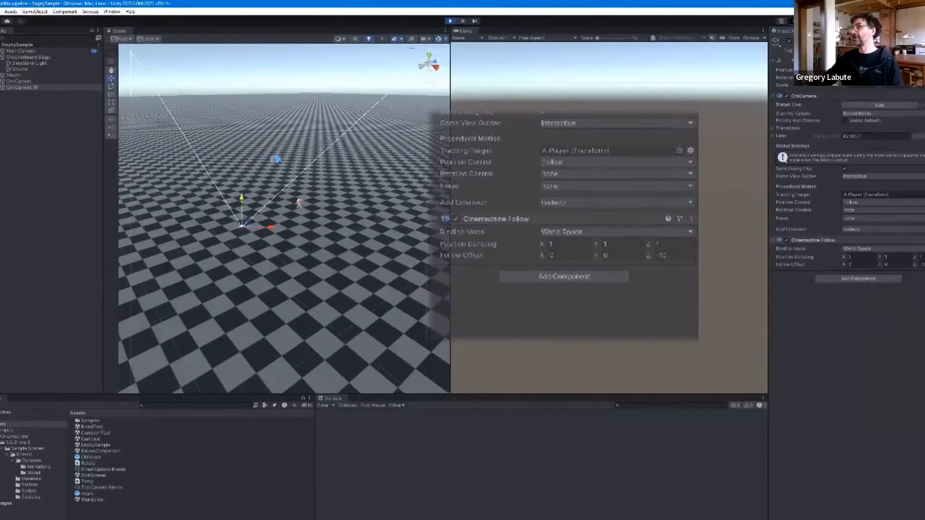
- Remove the Cinemachine Follow component from the camera and add it back manually as a component
click(861, 241)
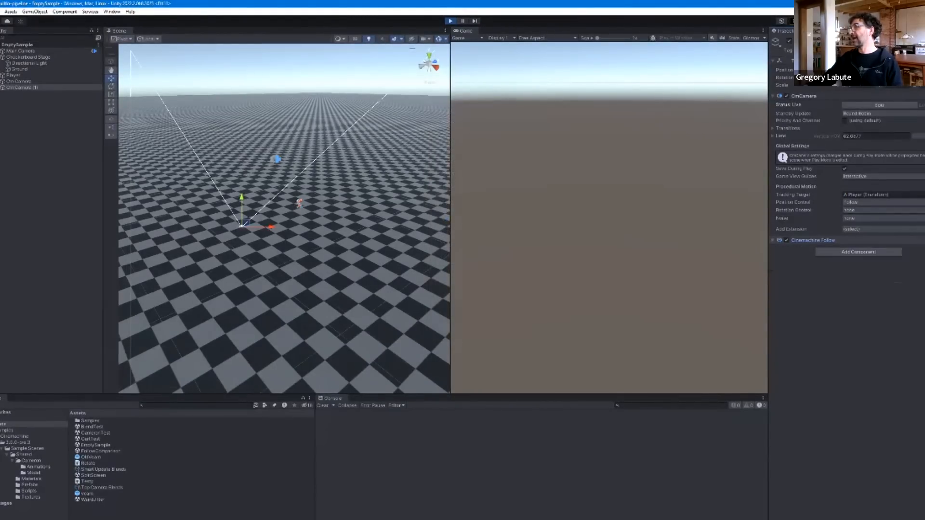
right_click(861, 242)
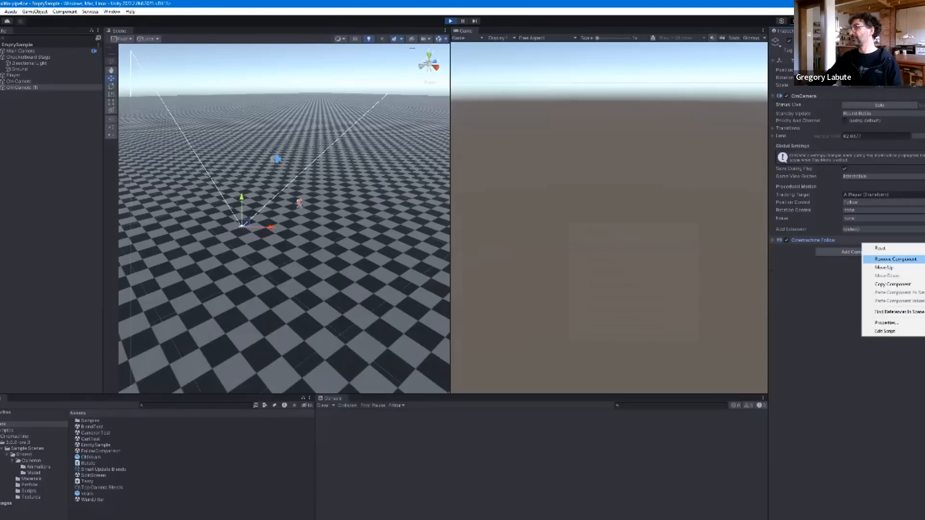
click(895, 259)
click(858, 243)
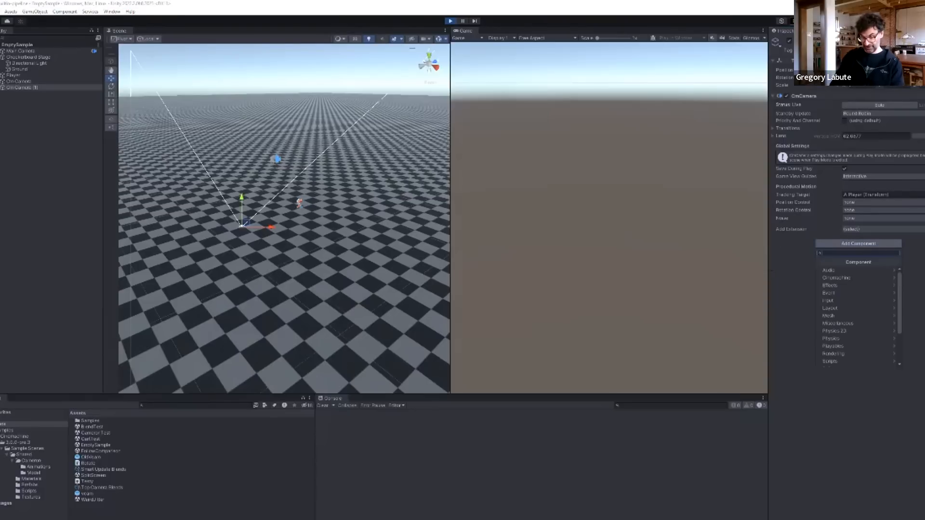
text(follow)
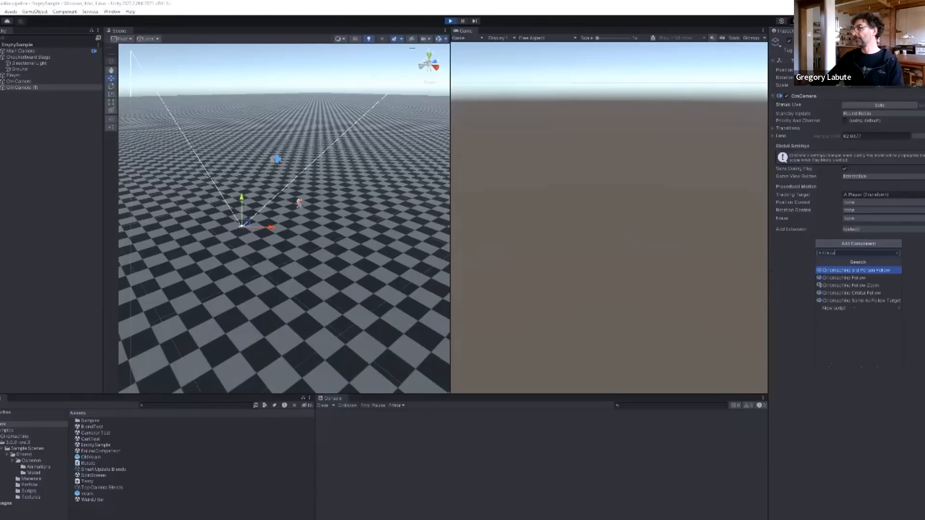
key(Down)
key(Return)
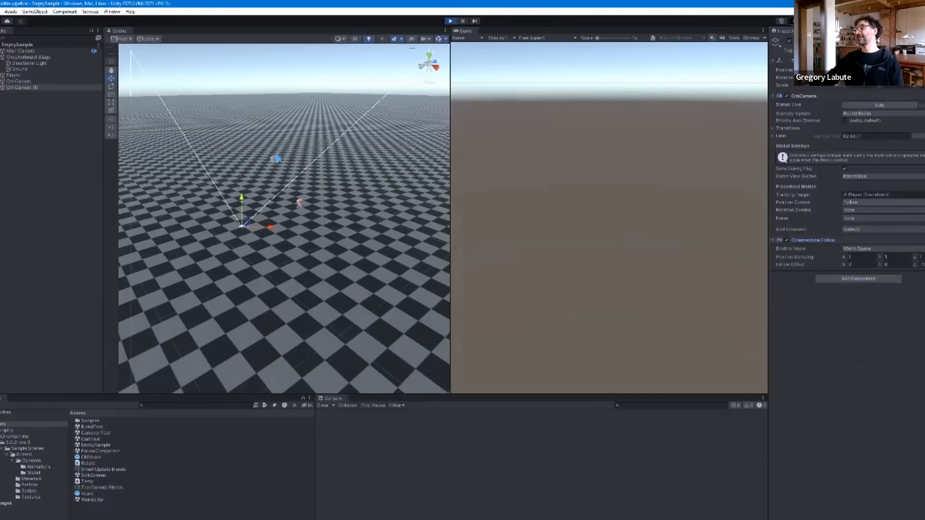
- Set the camera's Rotation Control to Rotation Composer
click(878, 202)
click(878, 202)
click(878, 218)
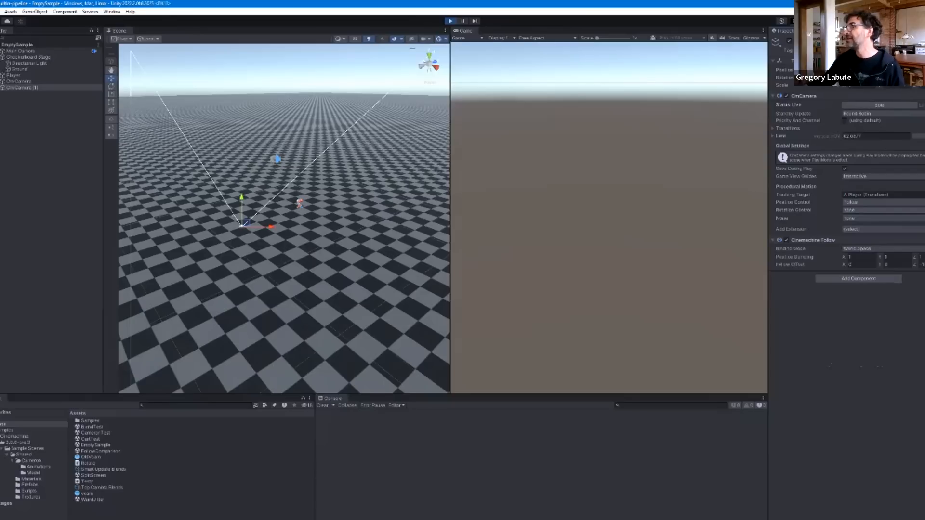
click(878, 210)
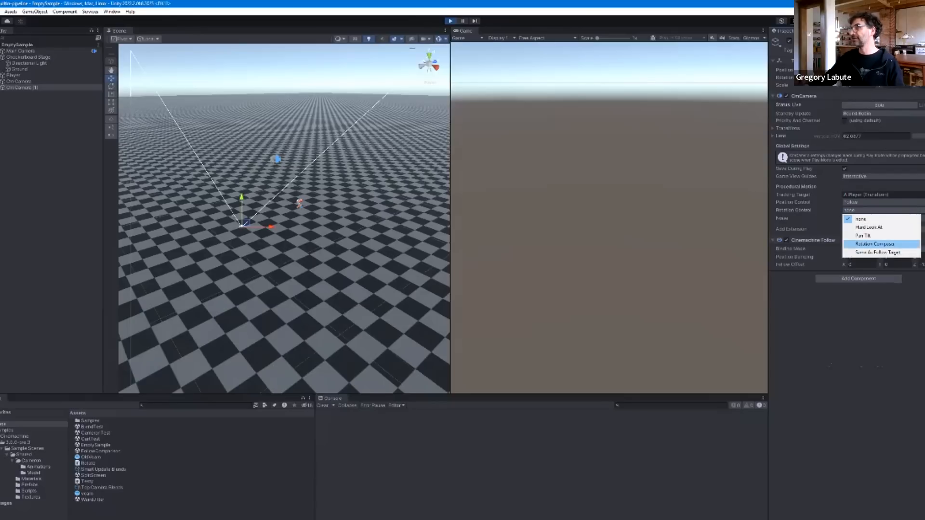
click(875, 245)
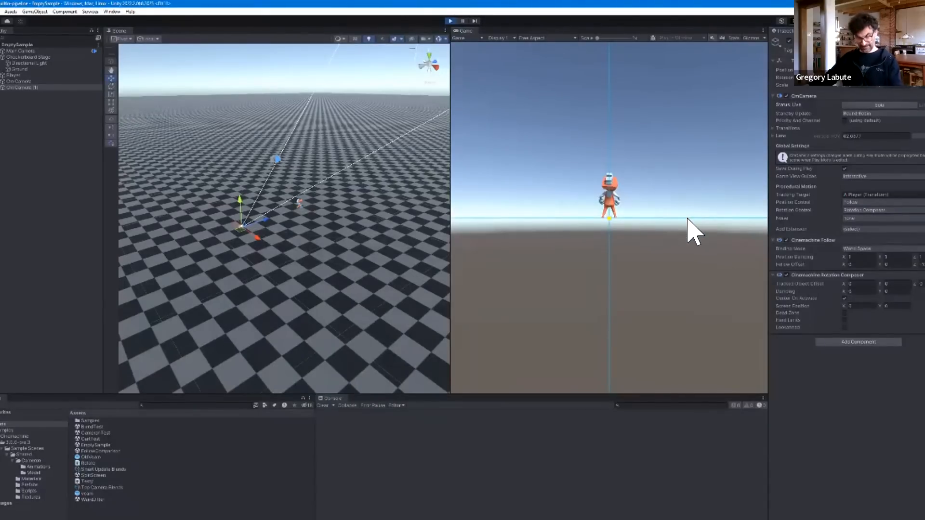
- Walk the player sideways in both directions to check how the camera keeps it framed
key(a)
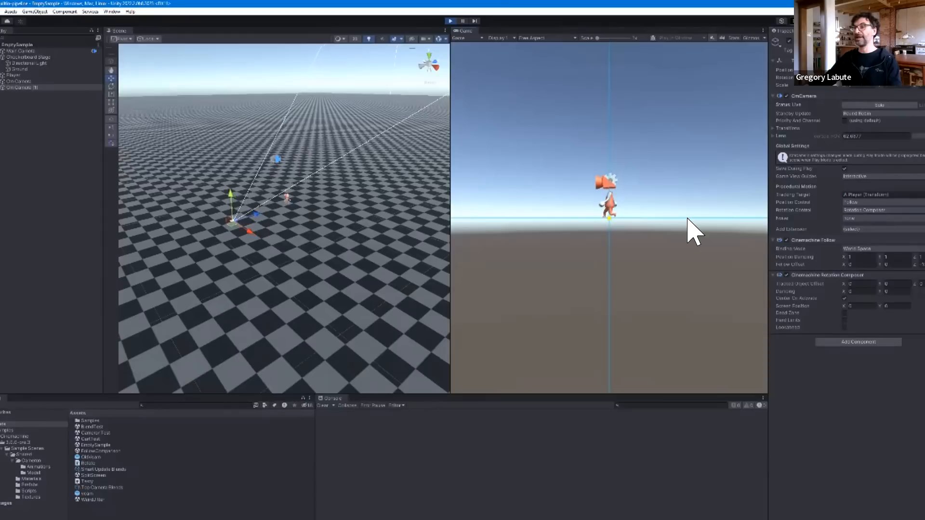
key(d)
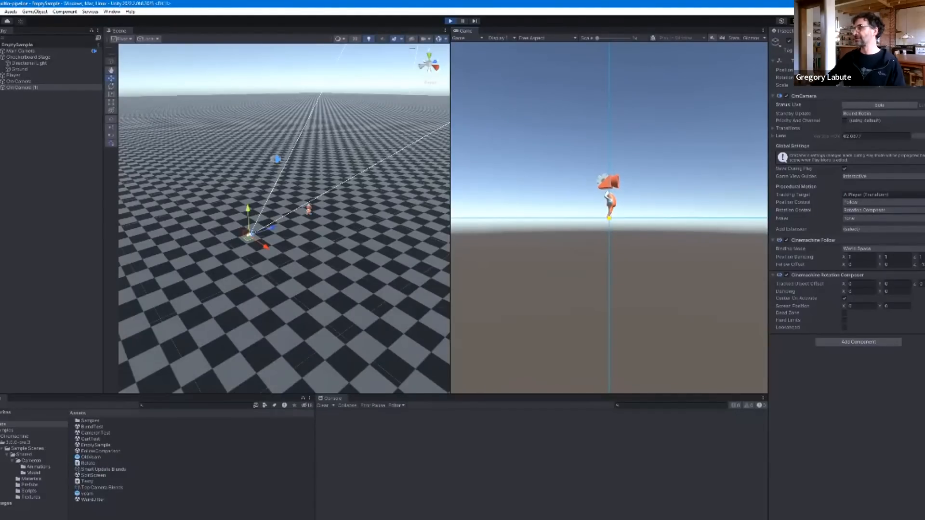
right_click(861, 240)
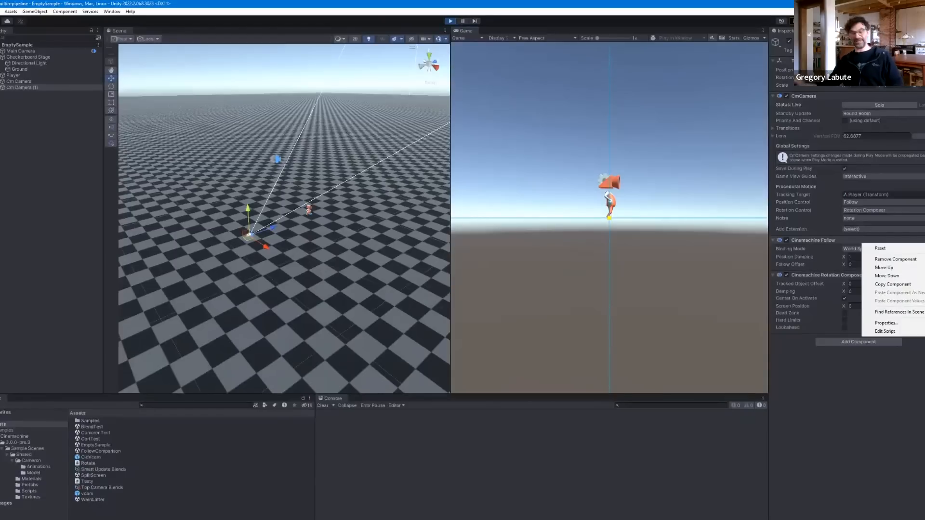
key(Escape)
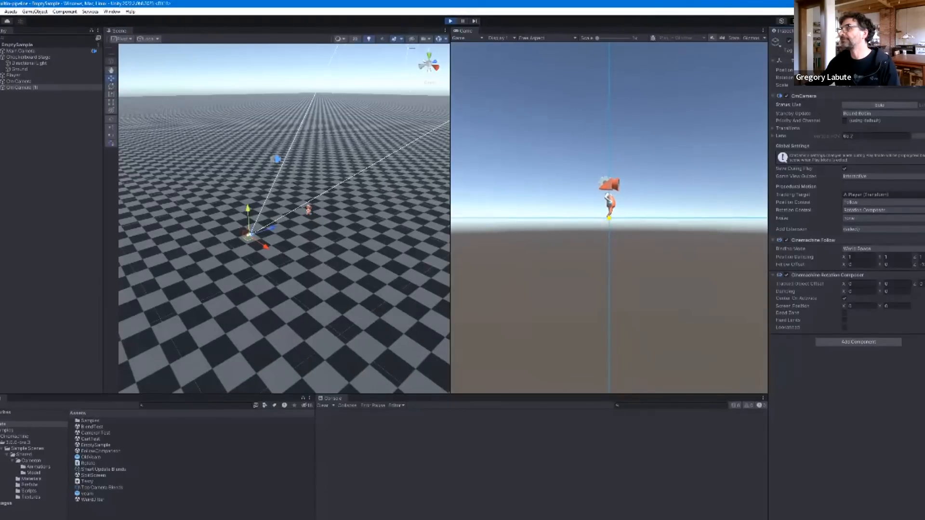
- Narrow the camera's lens vertical FOV to about 28 and widen the Game view
drag(804, 136, 775, 136)
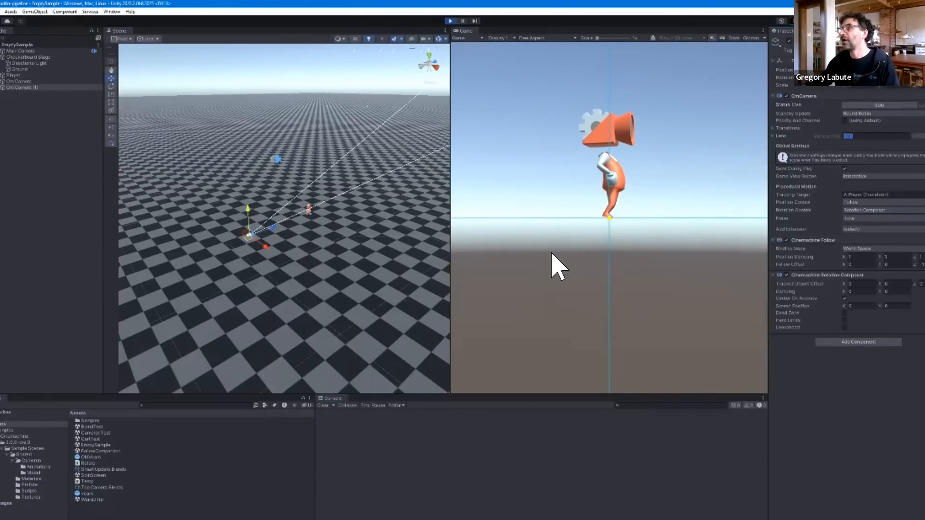
drag(451, 238, 385, 239)
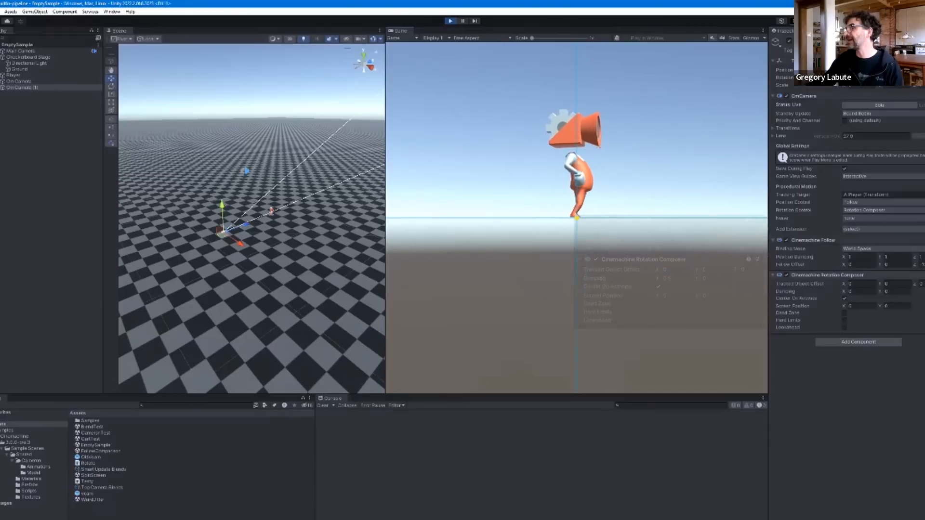
- Raise the Rotation Composer's Tracked Object Offset Y and the Follow Offset Y to about 0.9 each
drag(880, 284, 890, 284)
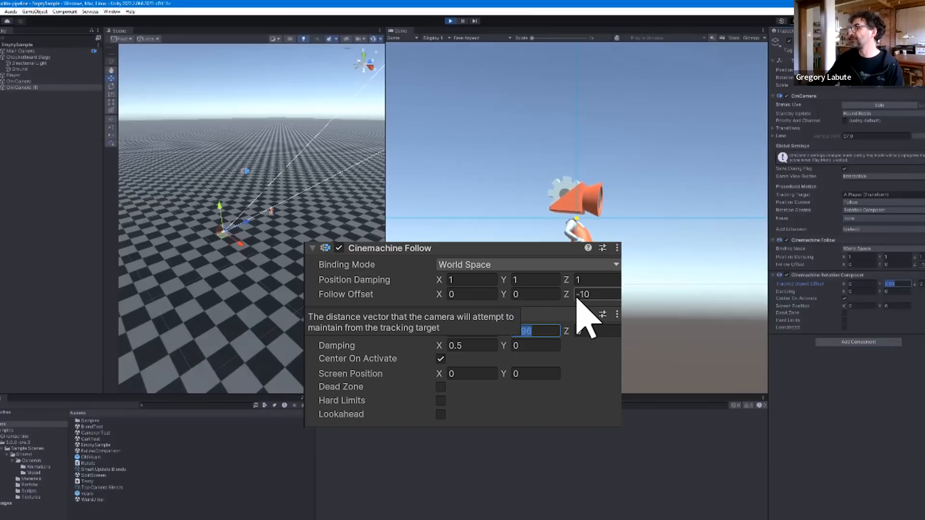
click(507, 297)
drag(507, 297, 534, 301)
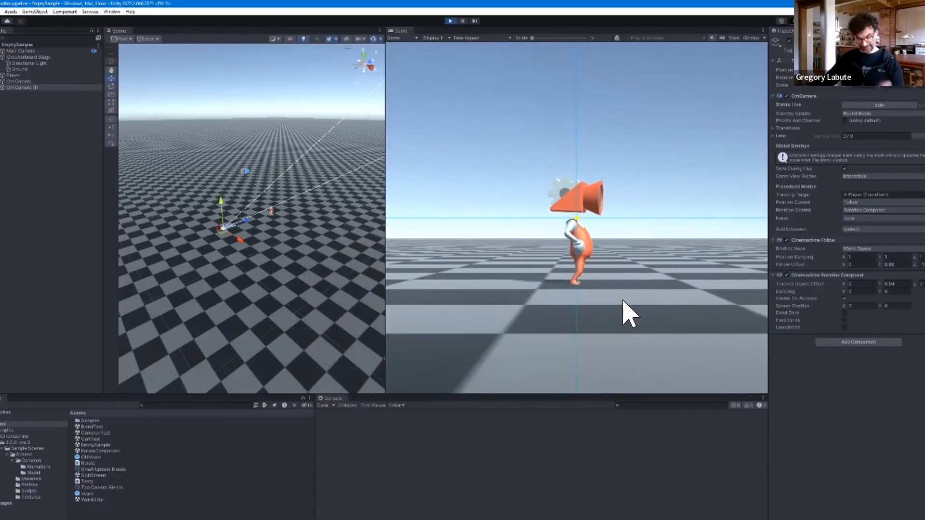
- Walk the player in all directions and make it jump to test the adjusted camera's tracking
key(w)
key(a)
key(d)
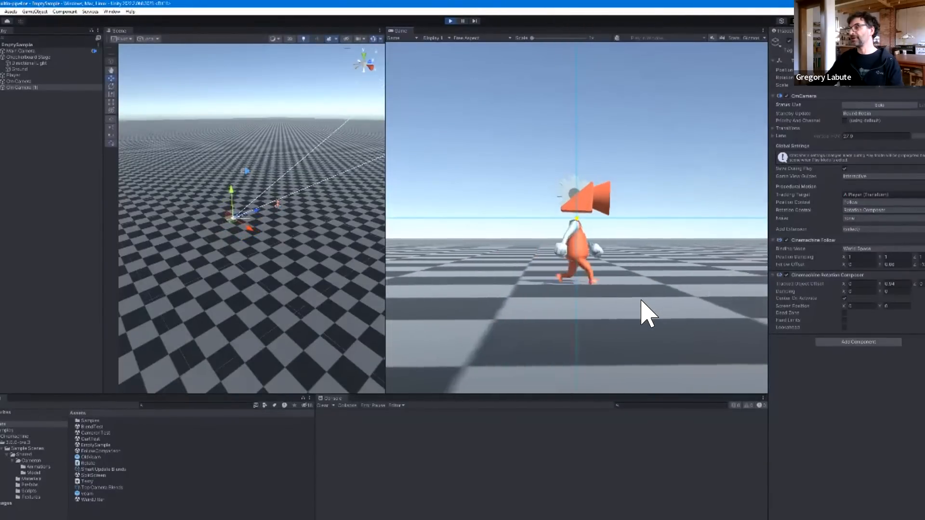
key(s)
key(space)
key(w)
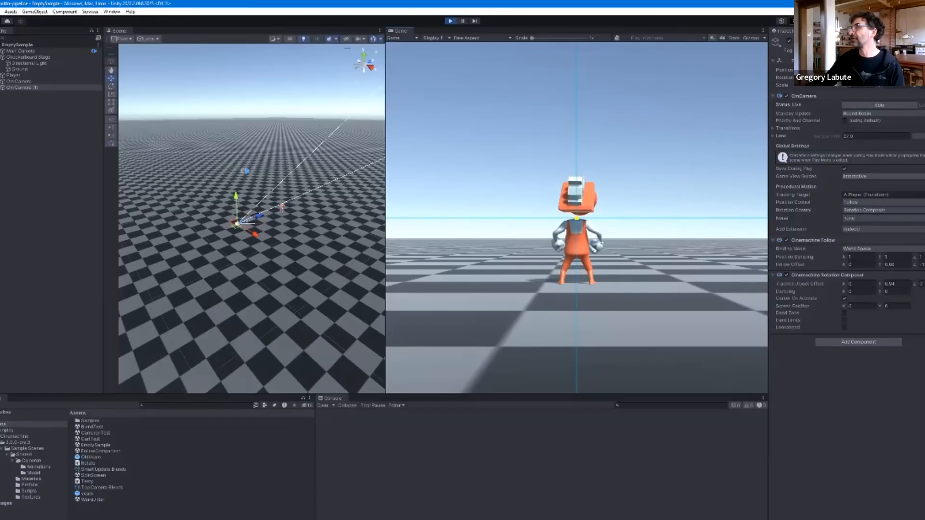
- Set the camera's Game View Guides to Disabled and back to Interactive to compare the Game view
click(882, 176)
click(862, 183)
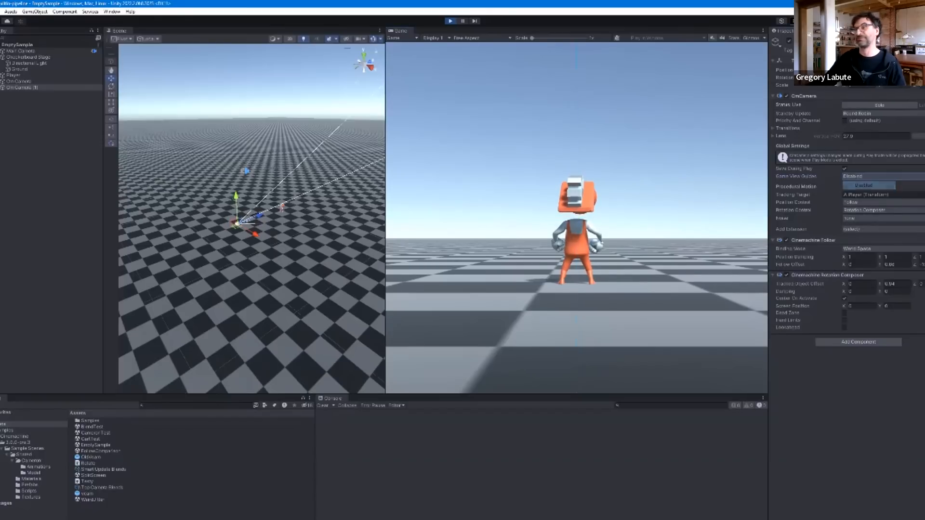
click(882, 177)
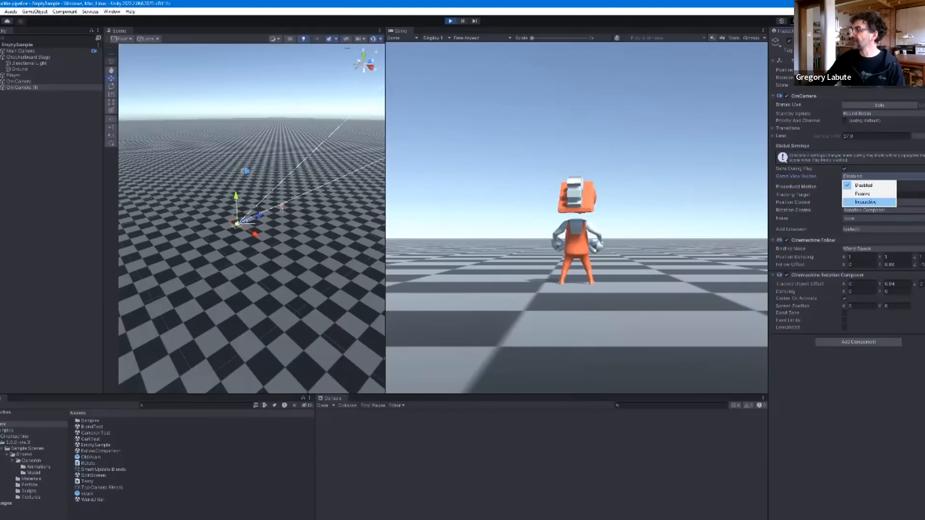
click(866, 202)
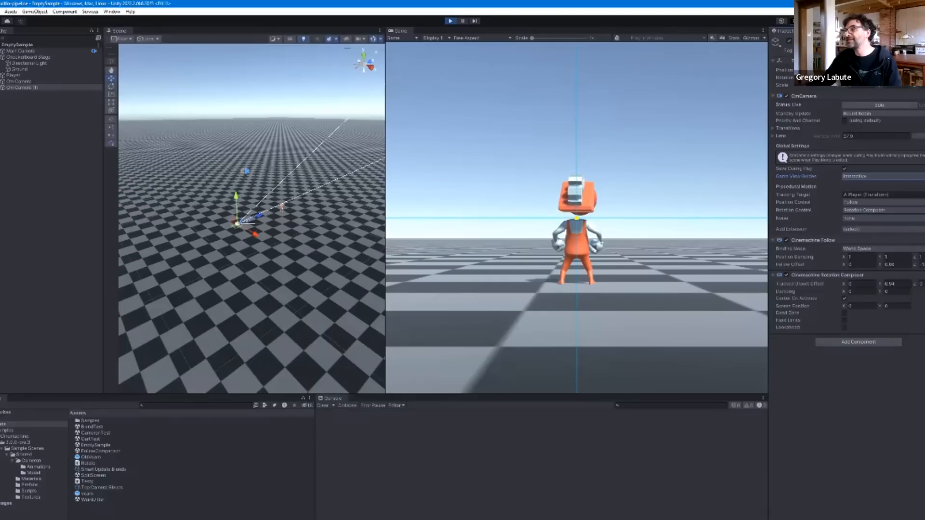
- Try shifting the Rotation Composer's vertical guide sideways and reset Screen Position X to 0
drag(577, 289, 599, 289)
text(0)
key(Return)
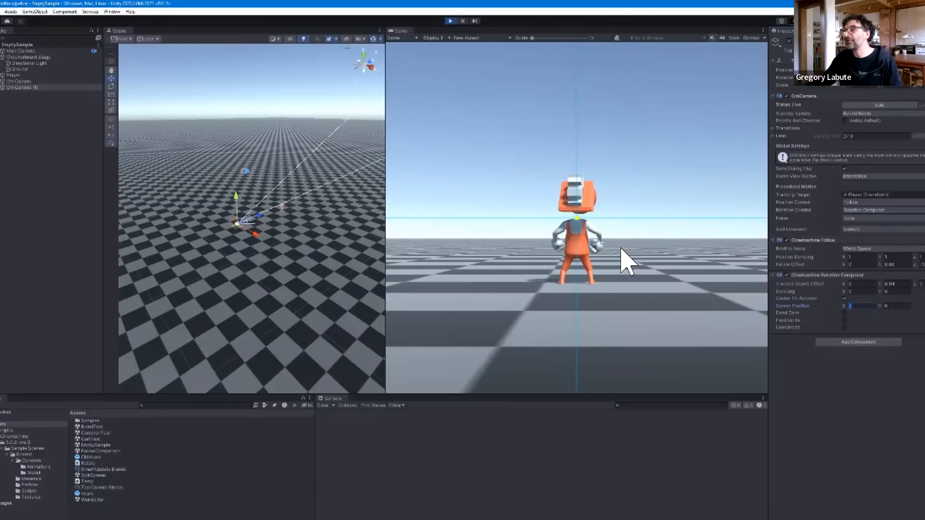
- Reposition the Rotation Composer's framing point interactively in the Game view, ending slightly above and left of the frame's centre
drag(577, 219, 618, 203)
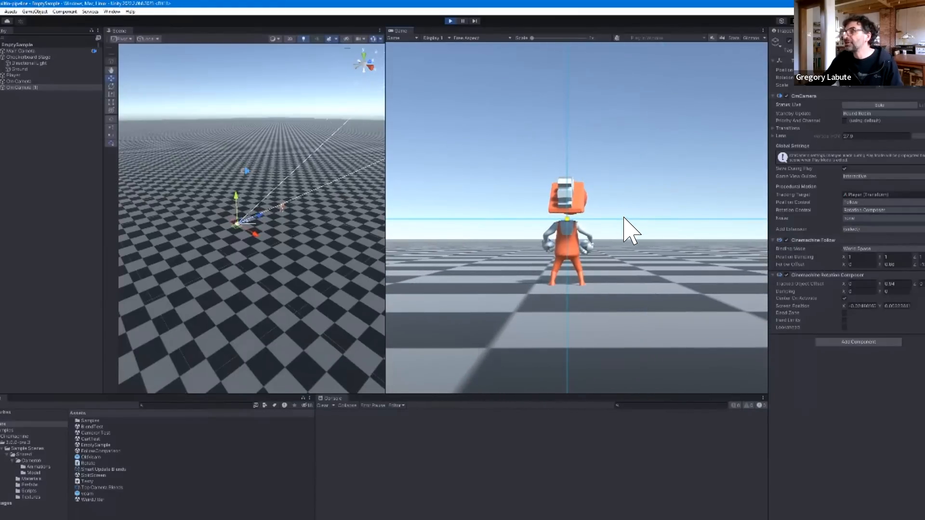
drag(632, 237, 657, 232)
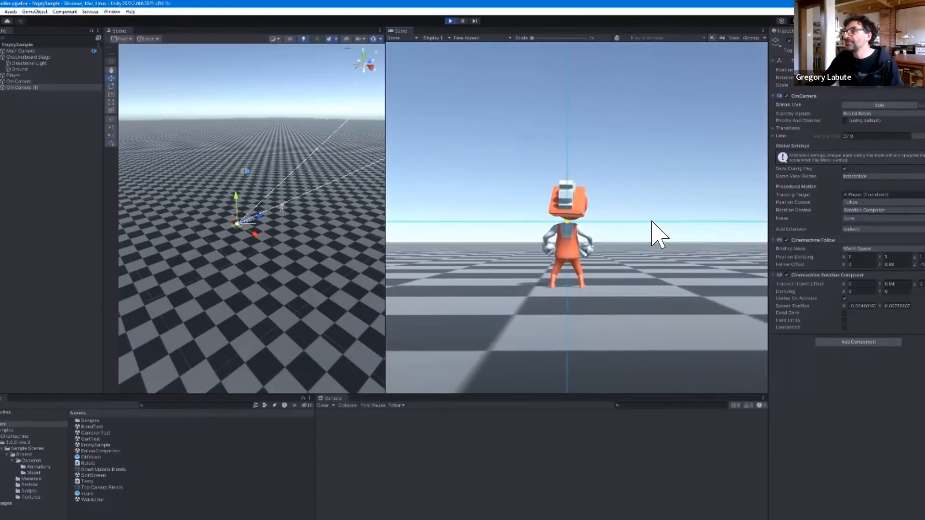
drag(566, 221, 588, 218)
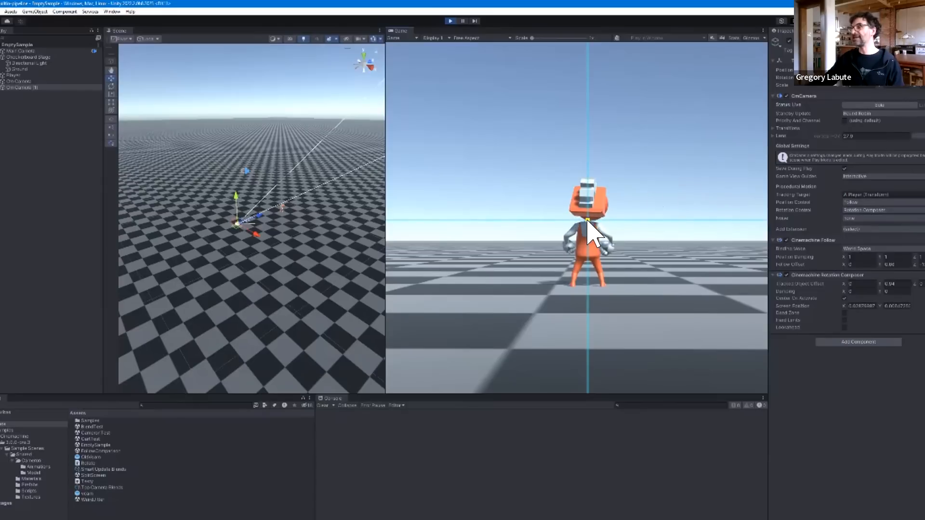
drag(563, 241, 540, 210)
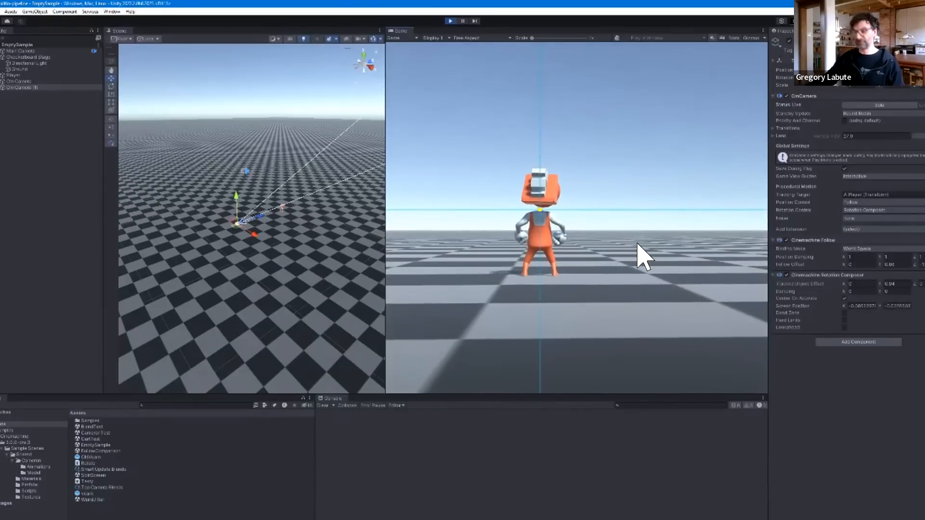
- Walk the player in all directions to test tracking with the off-centre framing
key(w)
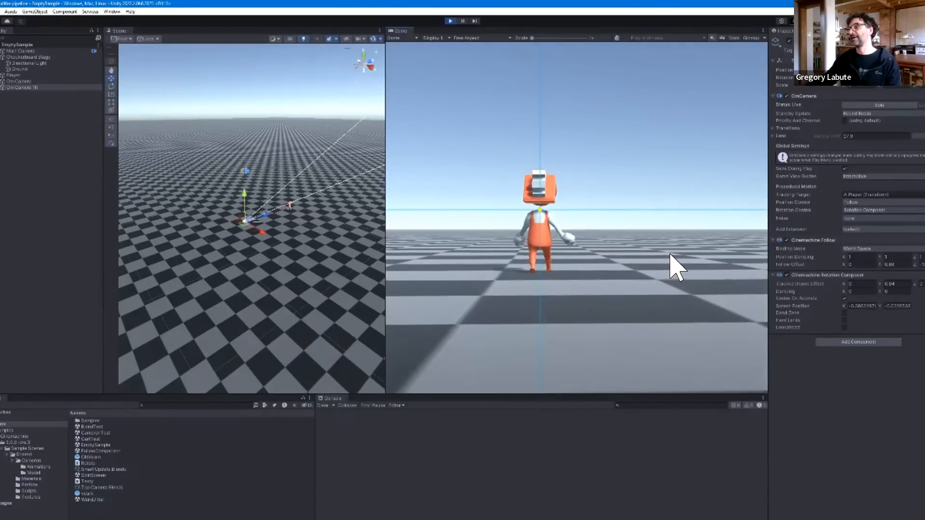
key(d)
key(s)
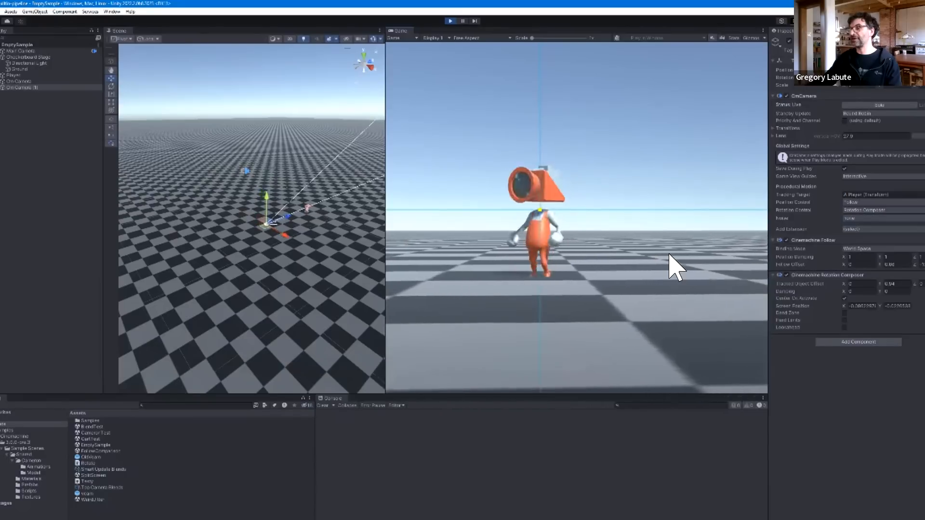
key(a)
key(w)
- Shift the framing point toward the frame's lower right and return the Screen Position to the centre
drag(540, 209, 594, 223)
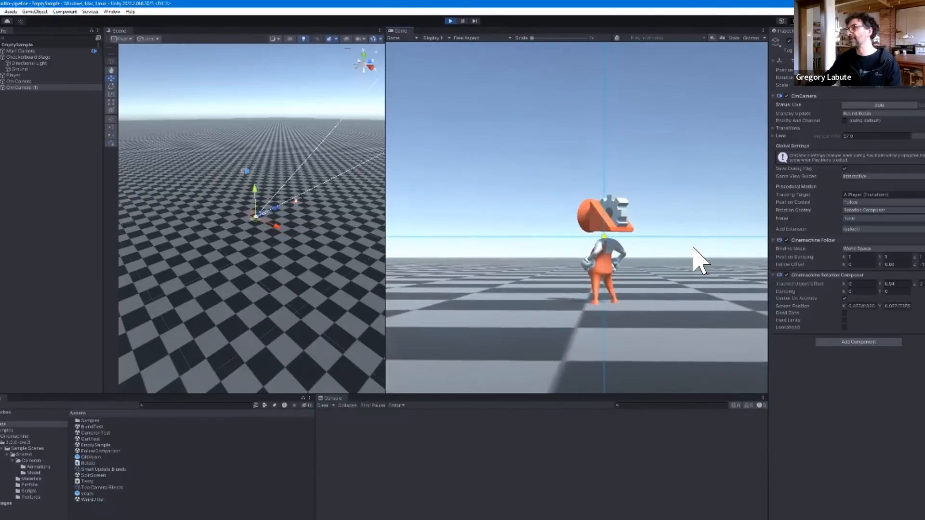
click(863, 306)
text(0)
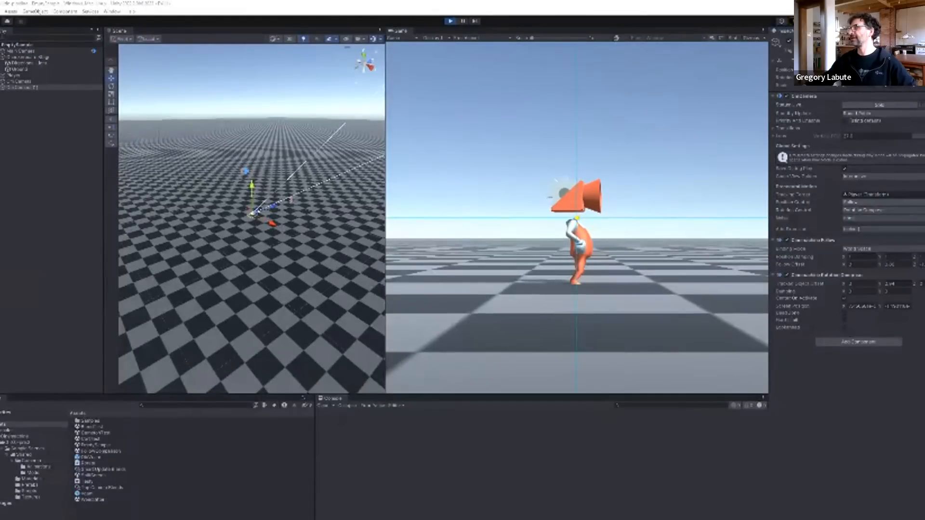
- Examine the behaviours offered for the camera's Position Control and Rotation Control and the available Cinemachine extensions
click(880, 202)
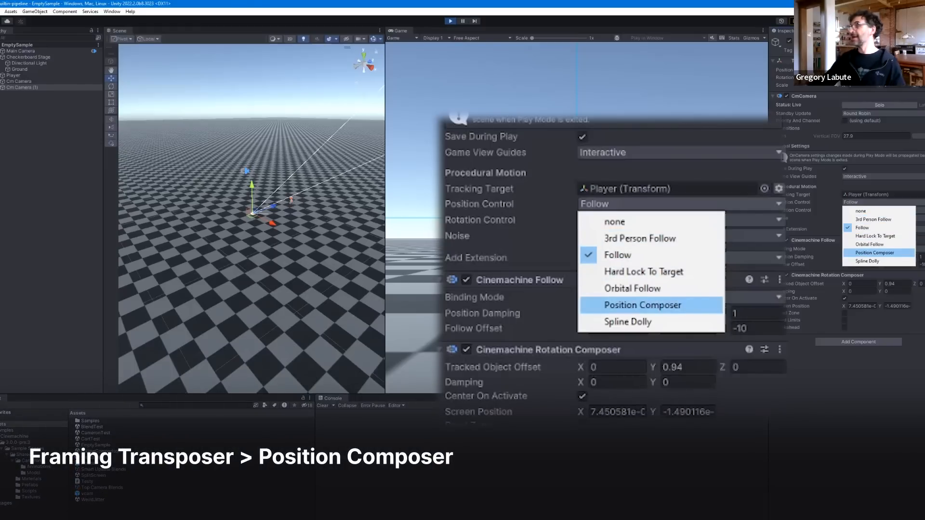
key(Escape)
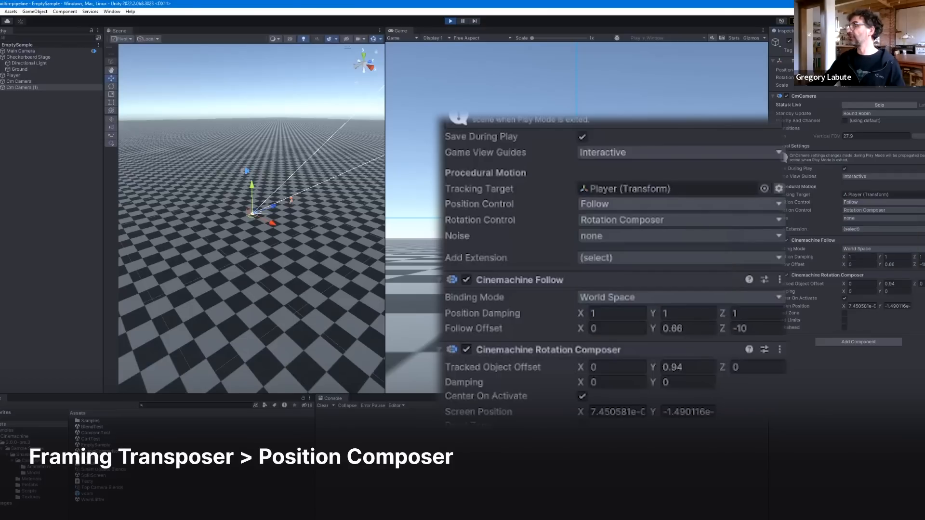
click(881, 210)
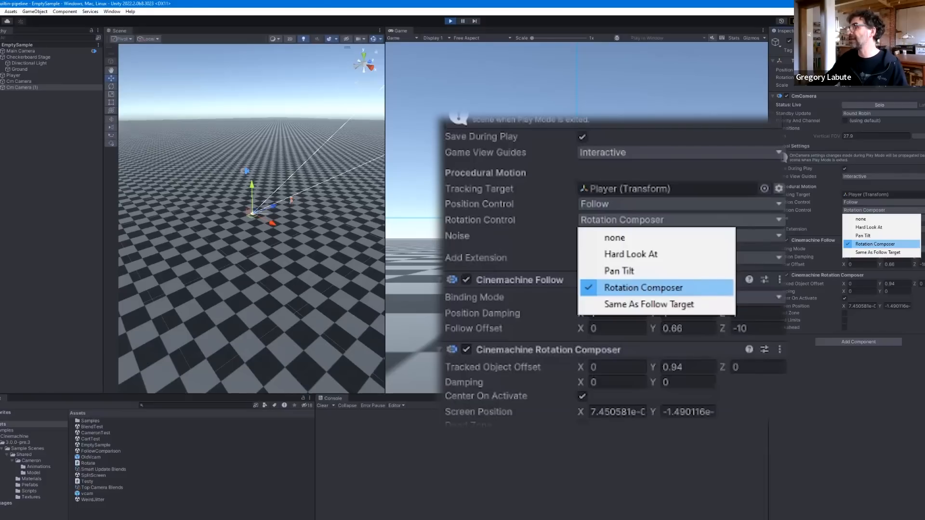
key(Escape)
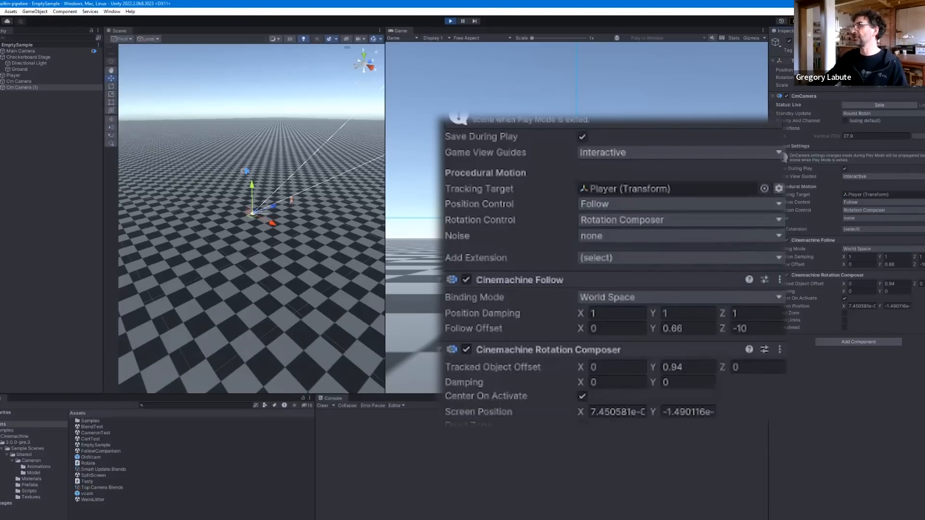
click(867, 202)
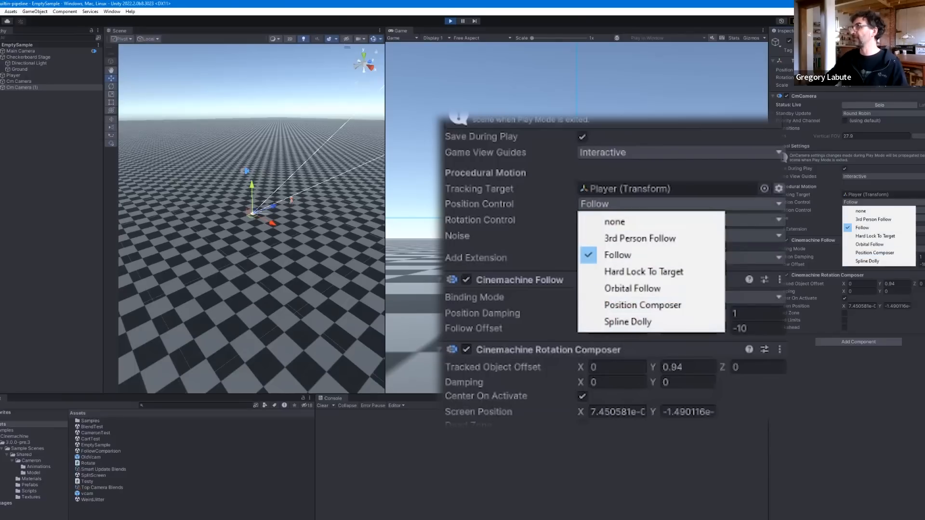
key(Escape)
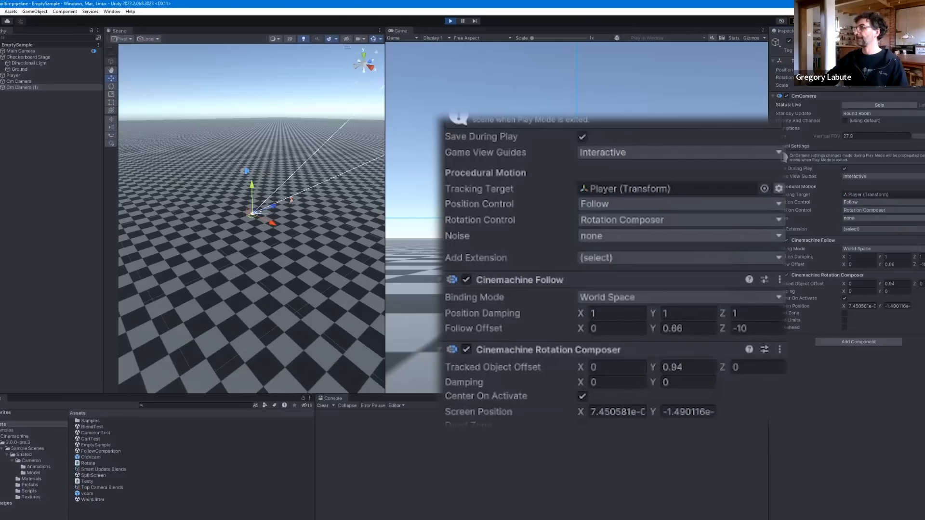
click(867, 202)
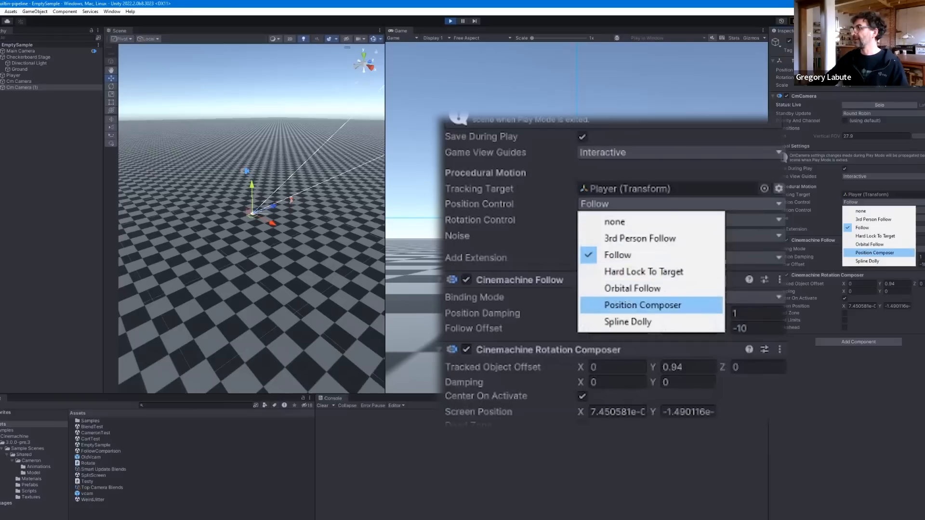
key(Escape)
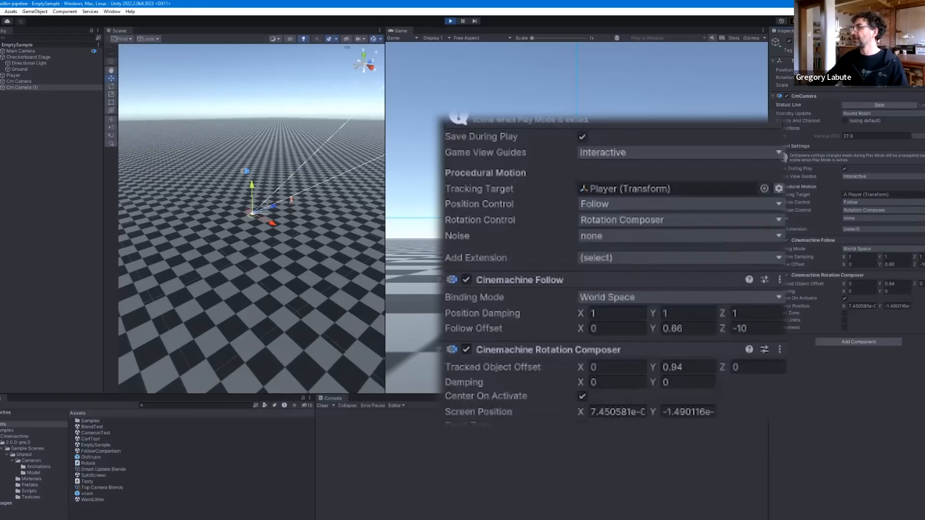
click(867, 210)
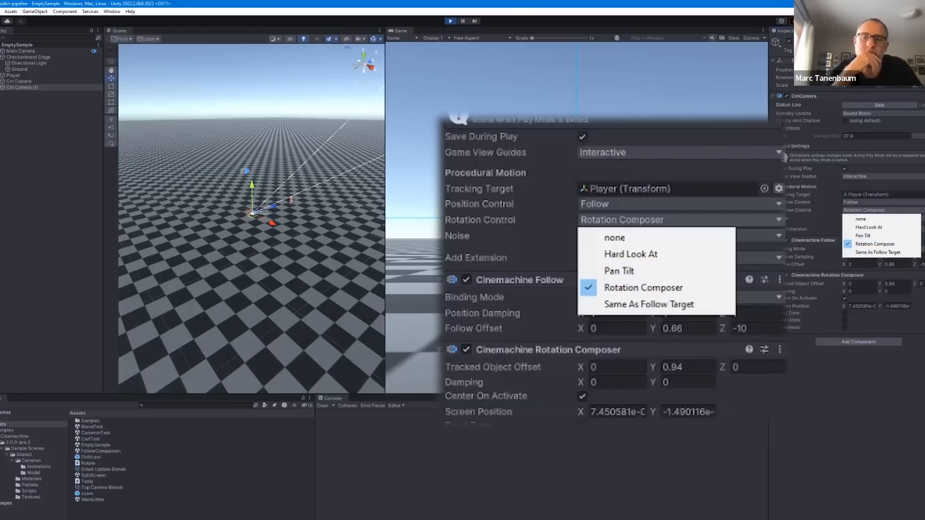
key(Escape)
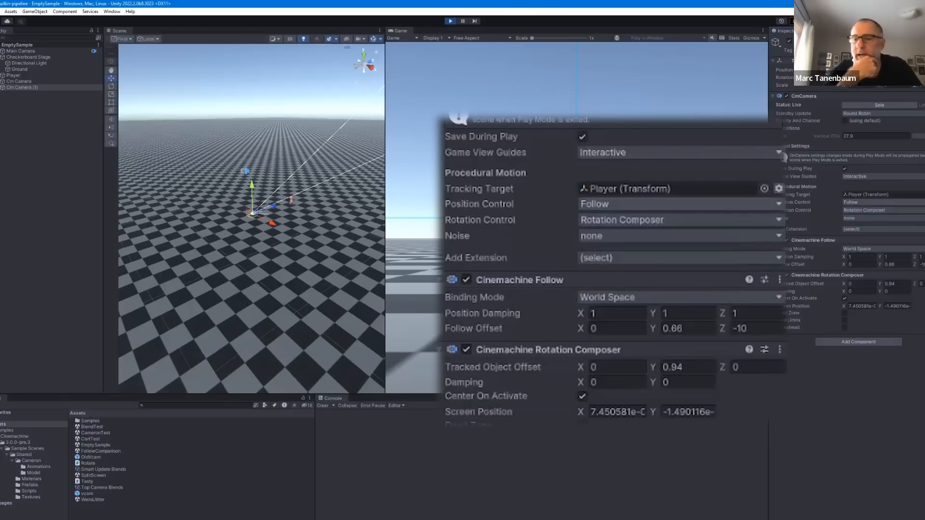
click(880, 203)
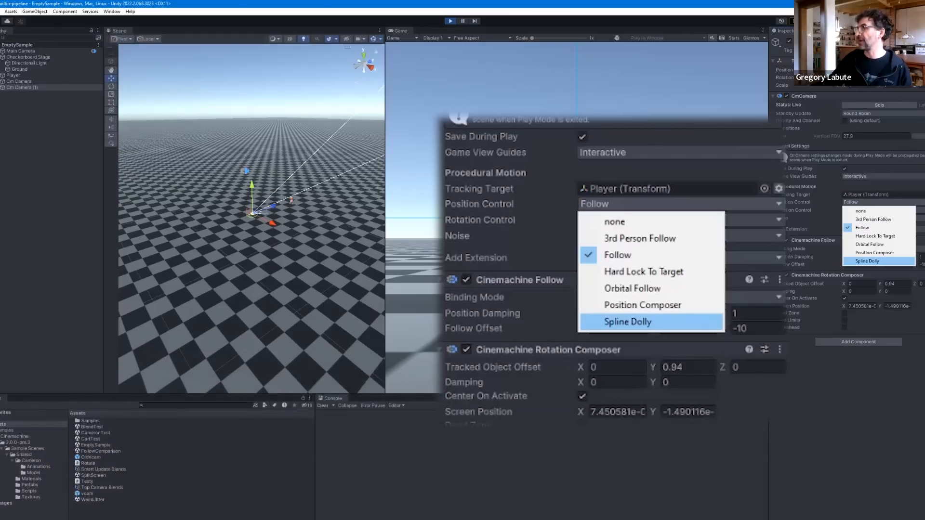
key(Escape)
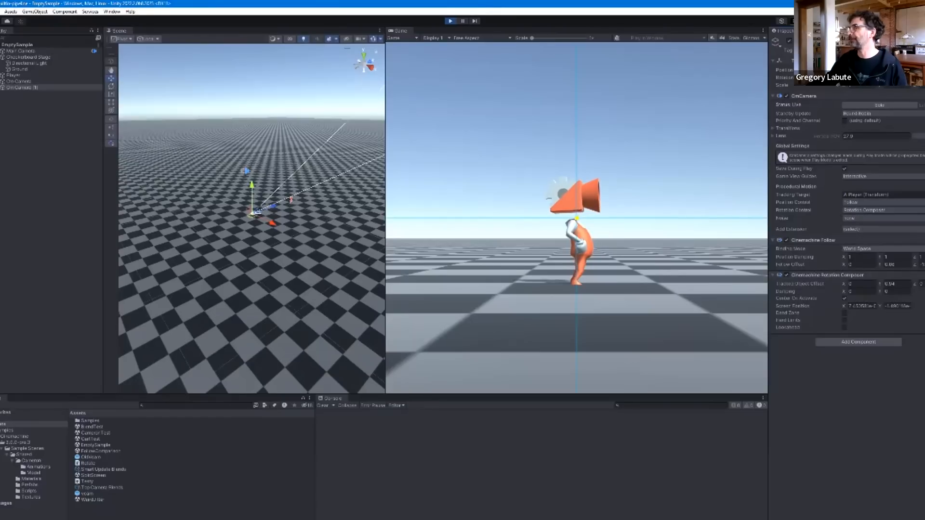
click(885, 230)
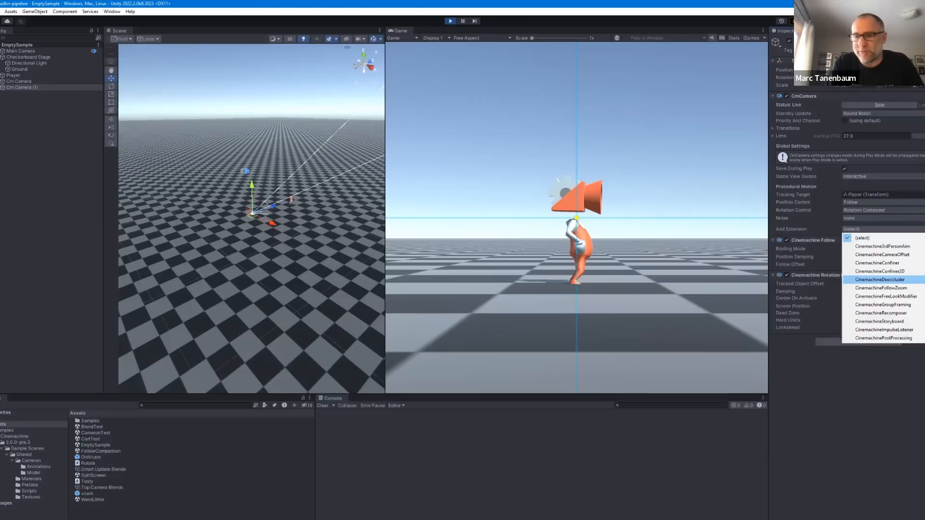
key(Escape)
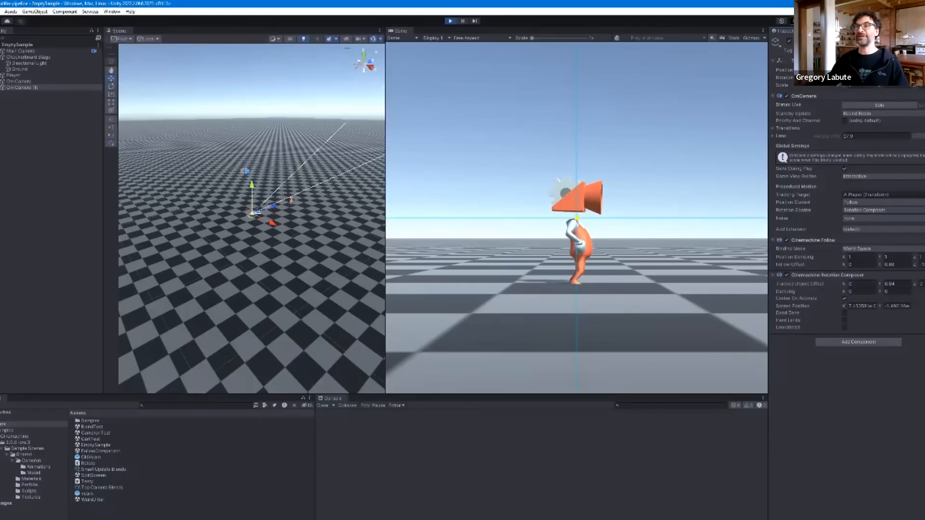
- Create a Cinemachine Dolly Camera with Spline and assign the Player as its Tracking Target
right_click(32, 119)
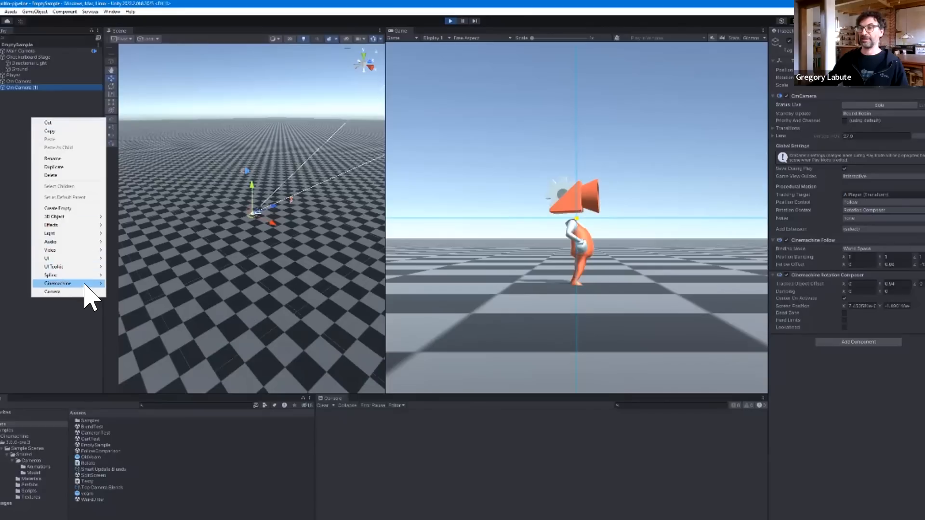
mouse_move(85, 285)
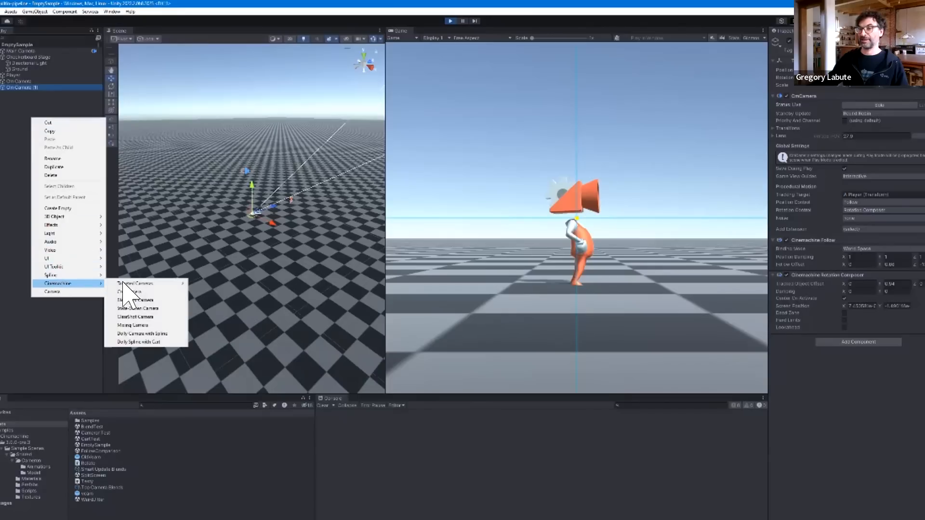
click(145, 334)
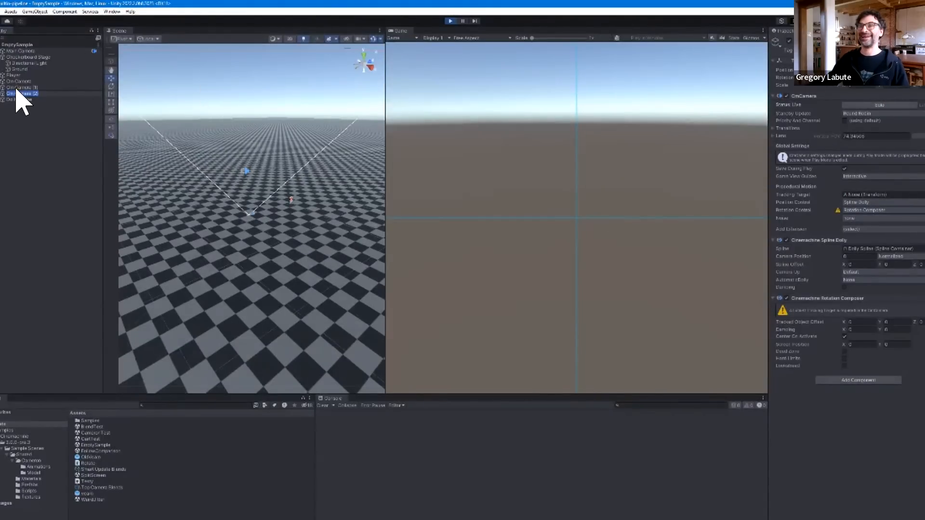
click(13, 75)
drag(13, 77, 882, 195)
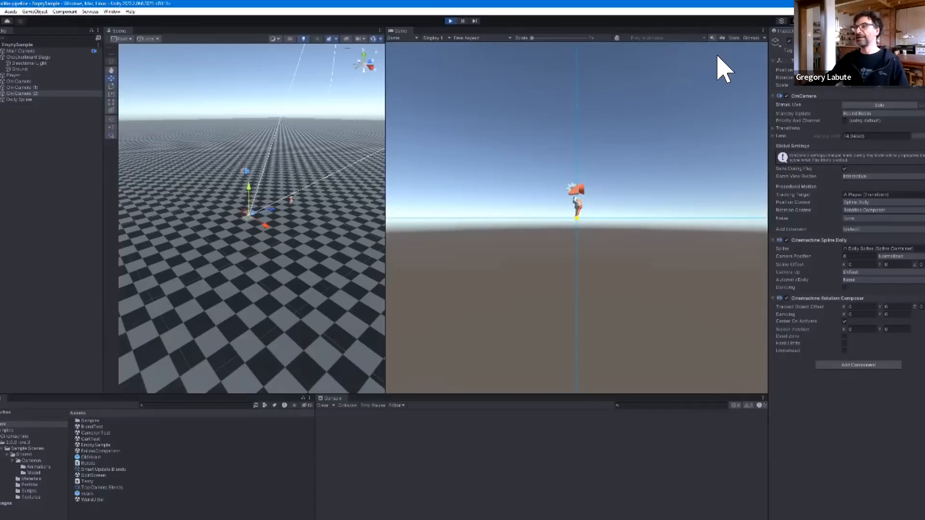
- Rename the new dolly camera as "Spline camera"
click(28, 94)
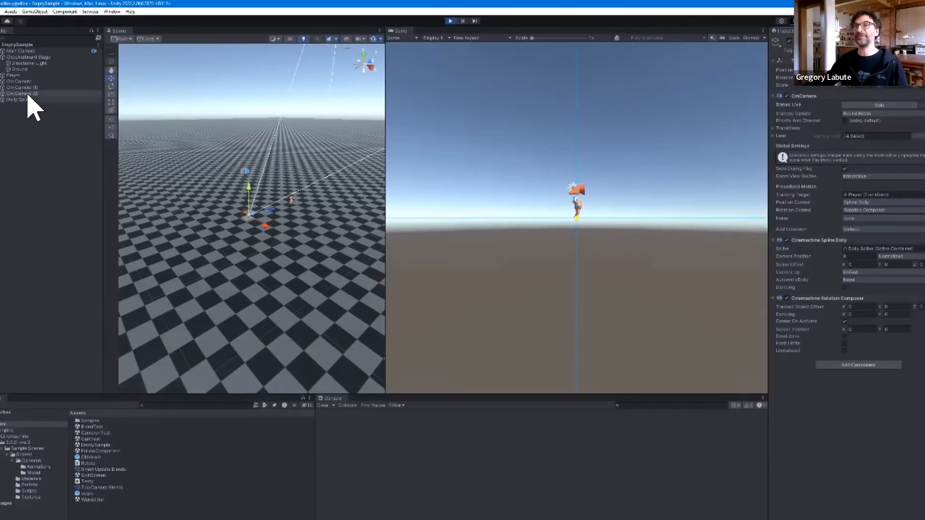
click(35, 94)
text(S)
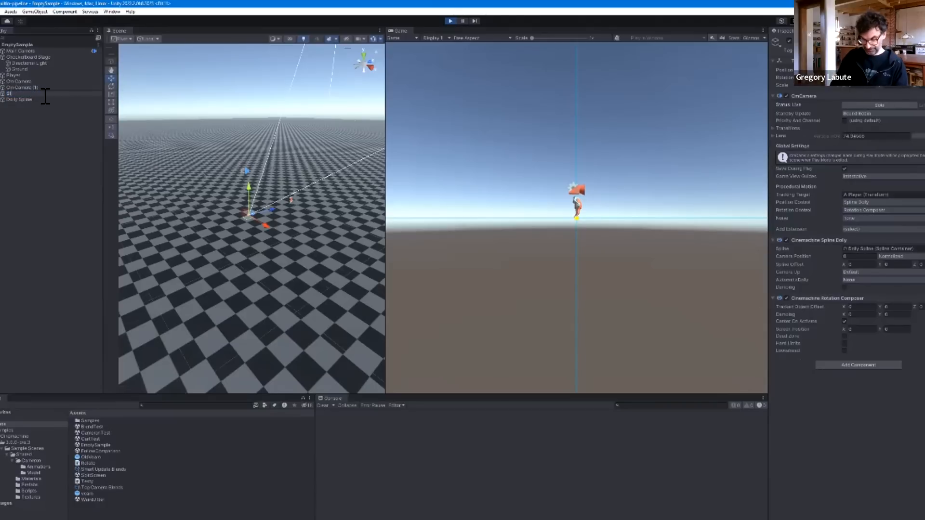
text(pline camera)
key(Return)
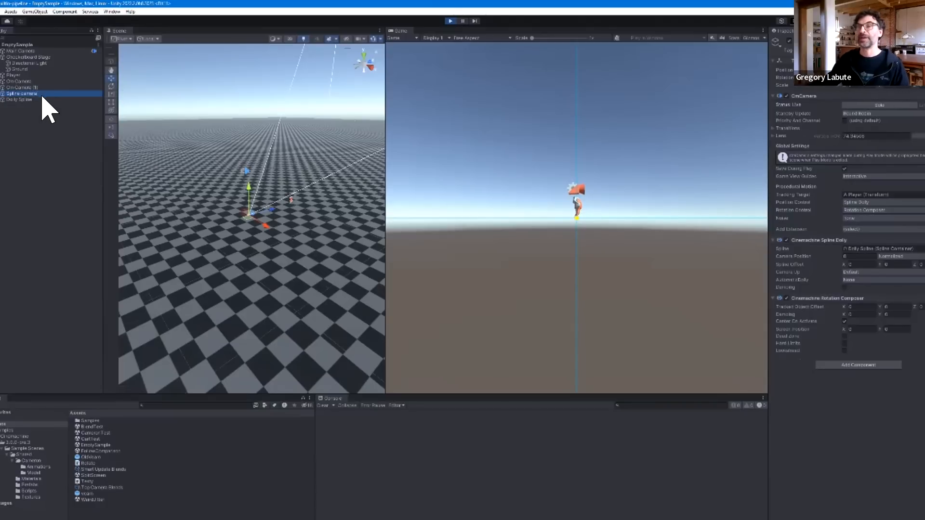
- Draw an additional curved spline of several knots on the ground around the player in the Dolly Spline object
click(22, 99)
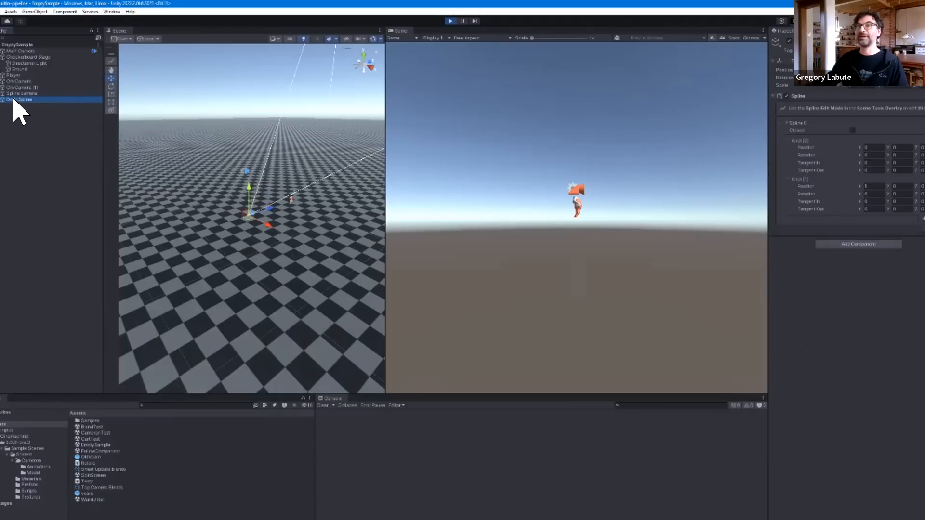
click(111, 110)
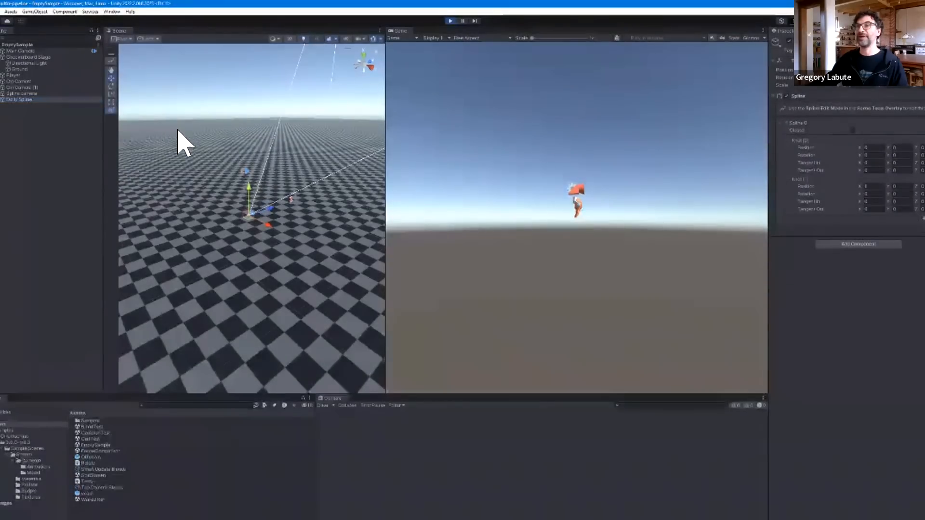
right_drag(340, 163, 331, 216)
middle_drag(330, 170, 316, 285)
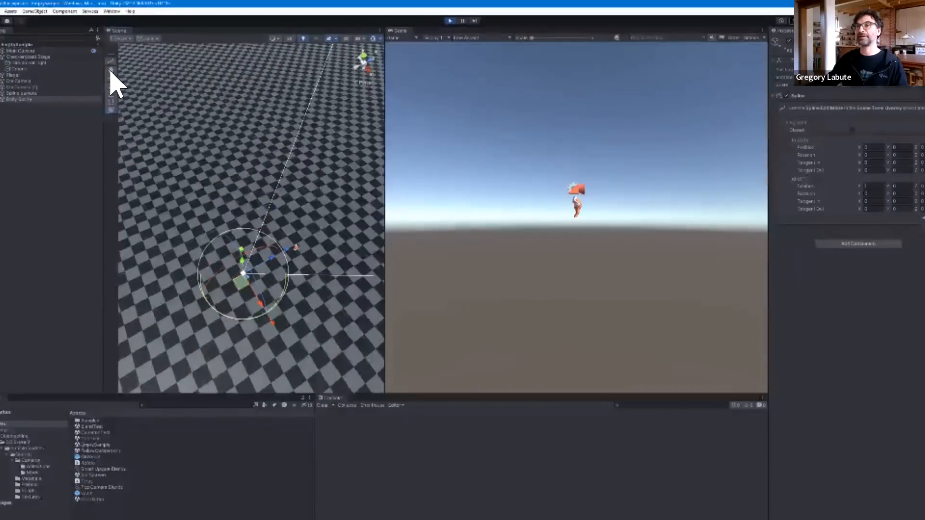
click(110, 60)
click(112, 103)
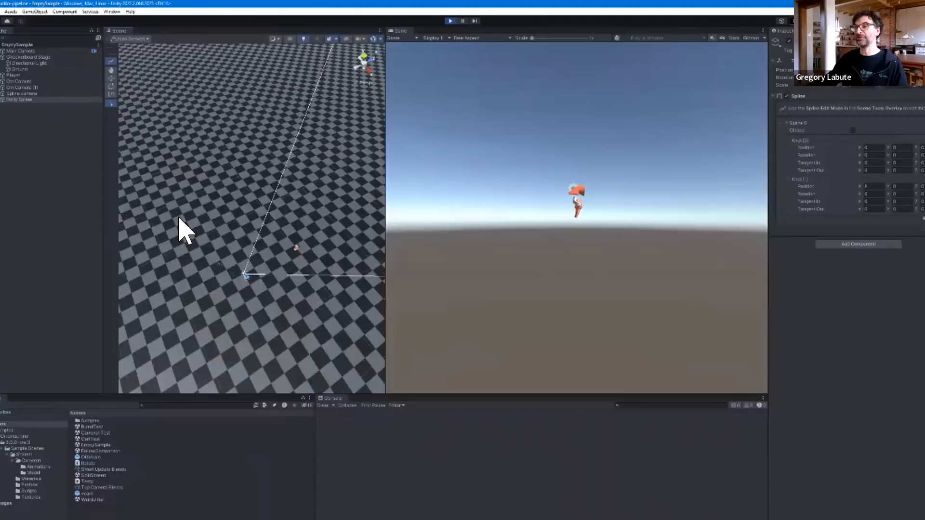
drag(178, 219, 162, 284)
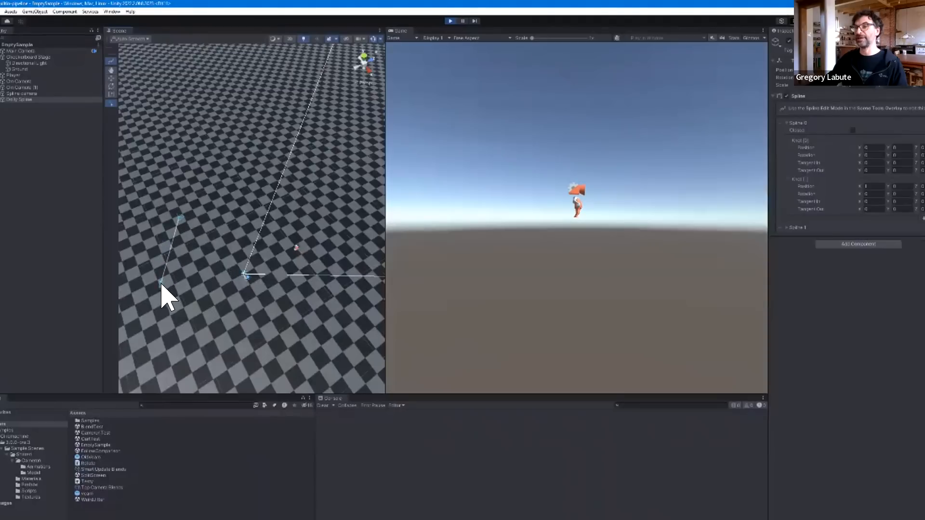
click(161, 283)
click(244, 344)
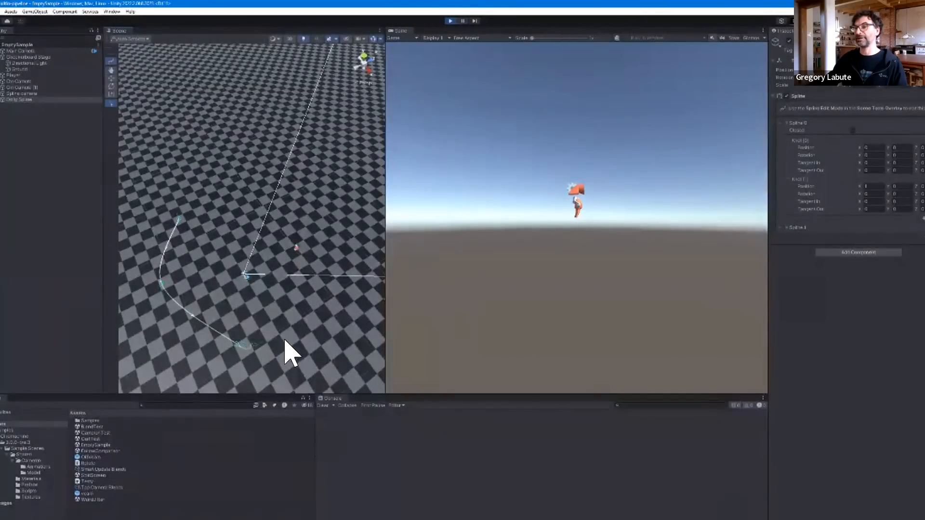
click(324, 323)
click(353, 242)
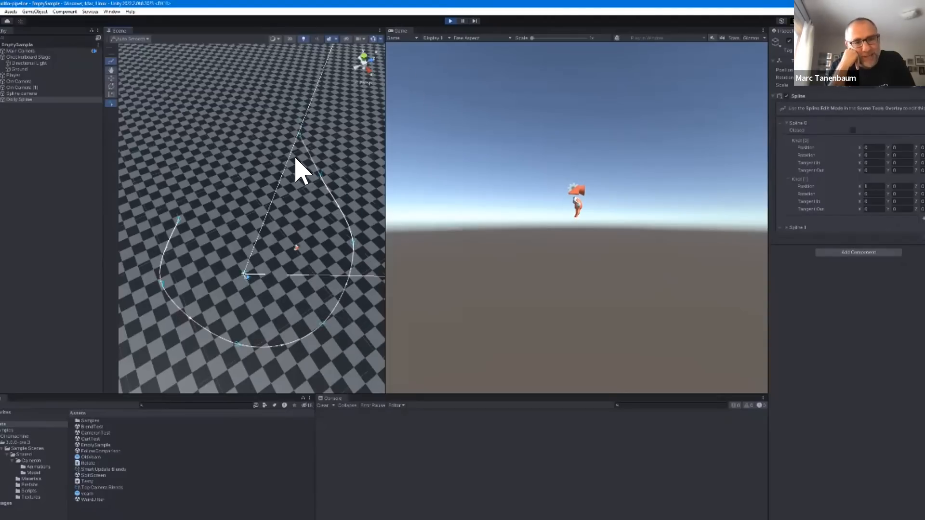
key(Escape)
- Inspect individual knots of the drawn curve and raise the whole Dolly Spline above the ground
mouse_move(335, 245)
alt+mouse_down()
mouse_move(337, 131)
mouse_move(376, 129)
alt+mouse_up()
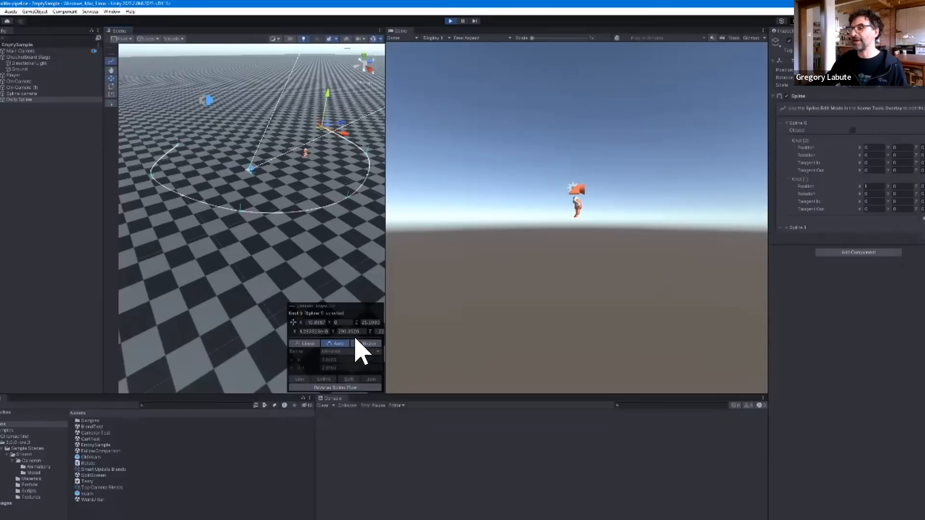
click(240, 212)
click(347, 201)
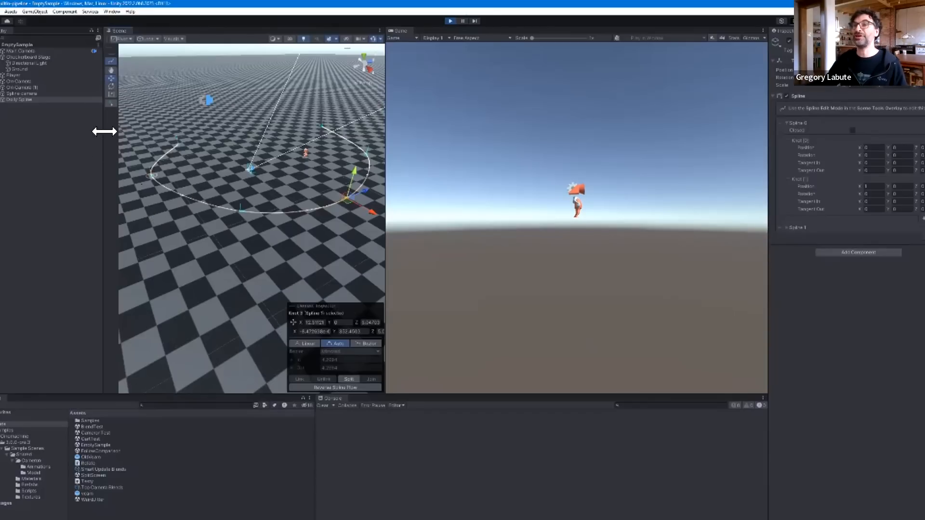
double_click(20, 98)
drag(238, 207, 242, 188)
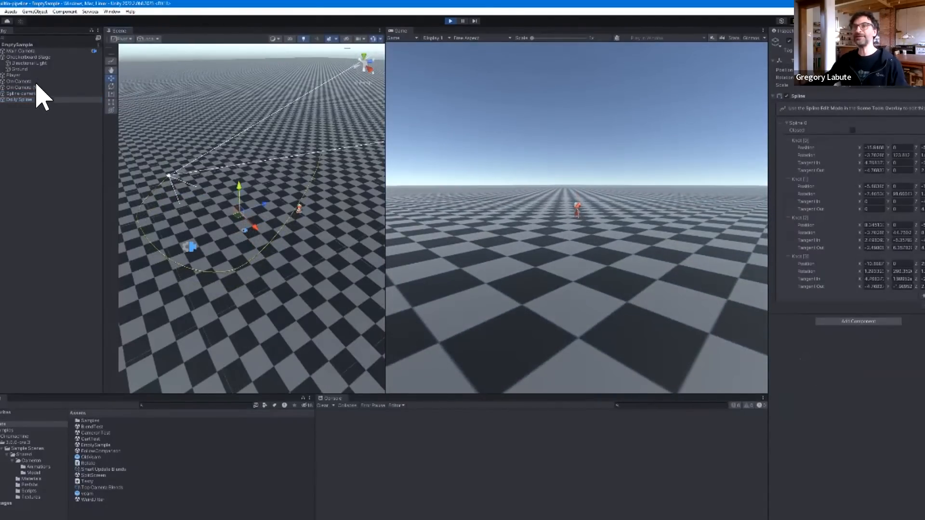
- Set the Spline camera's Camera Position units to Distance and move it along the spline to 18.77
key(Up)
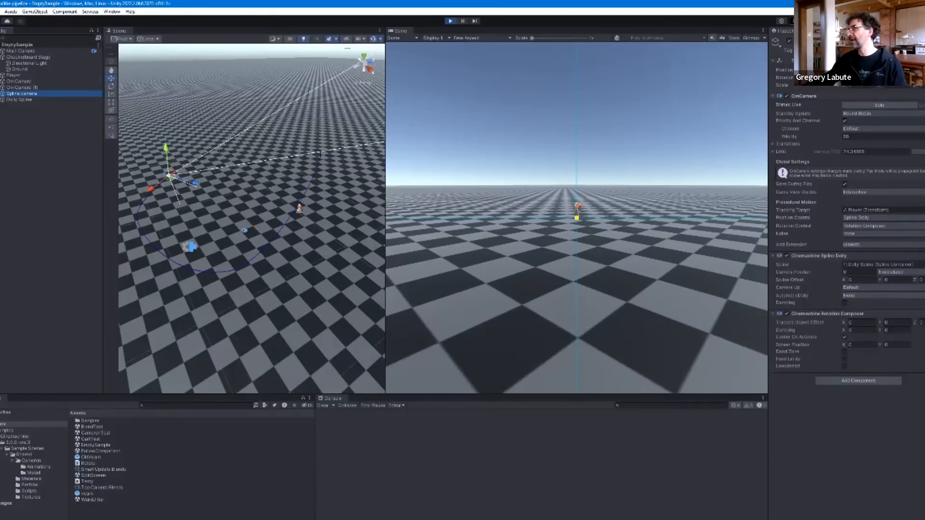
click(894, 273)
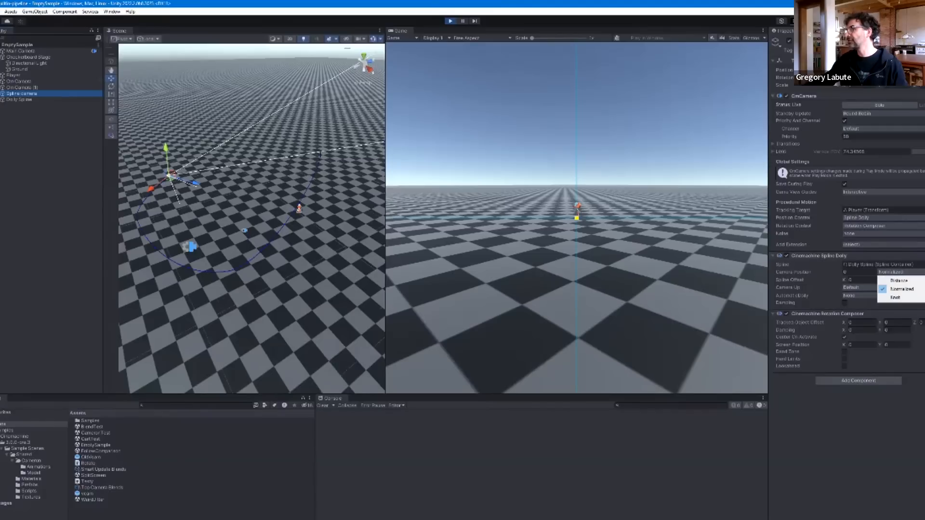
click(897, 286)
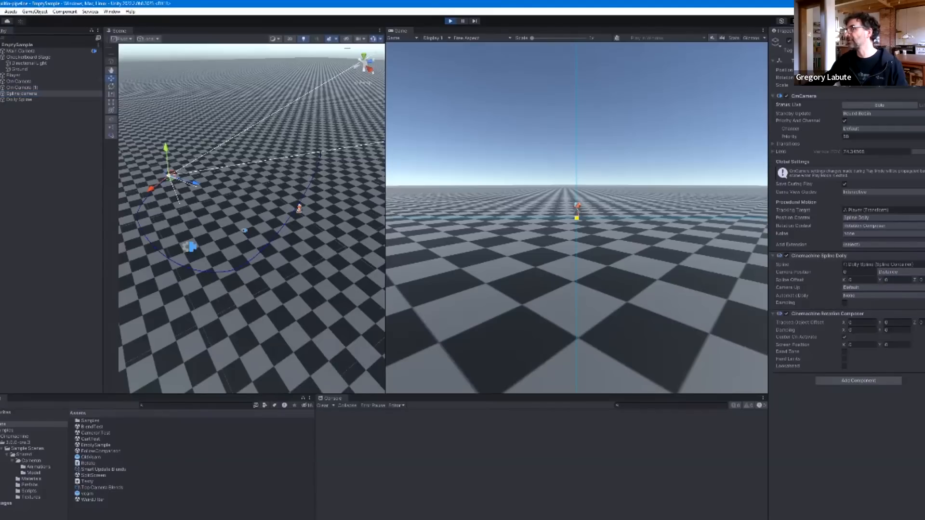
drag(795, 272, 0, 311)
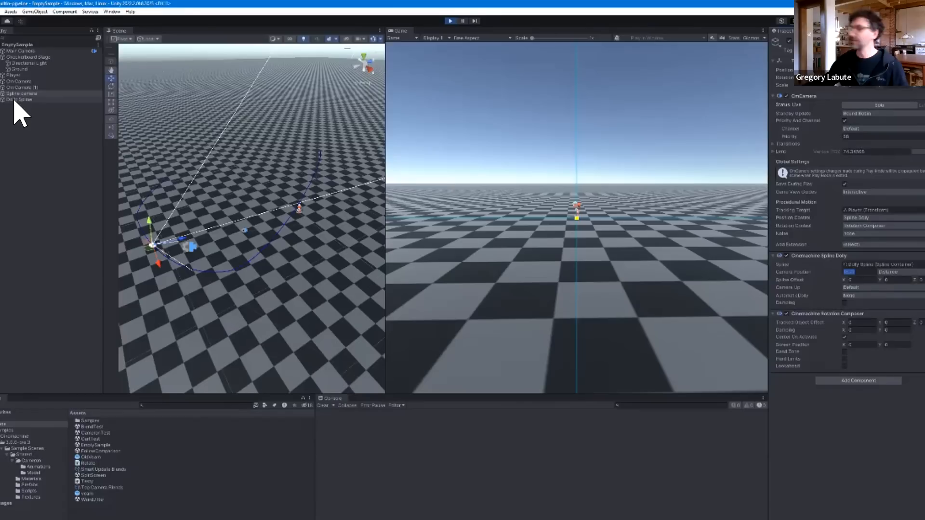
- Examine the Cinemachine objects available for creation, including Dolly Spline with Cart, and reselect the Spline camera
right_click(14, 122)
mouse_move(25, 287)
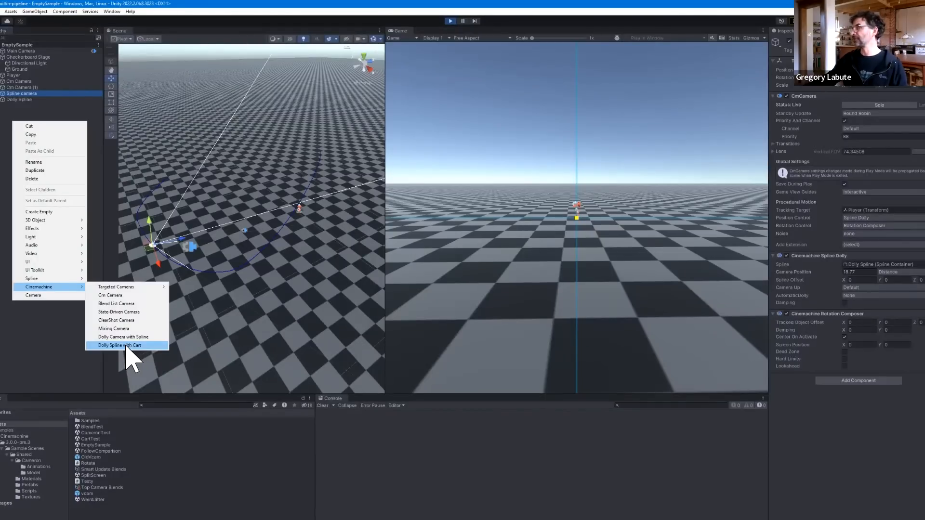
key(Escape)
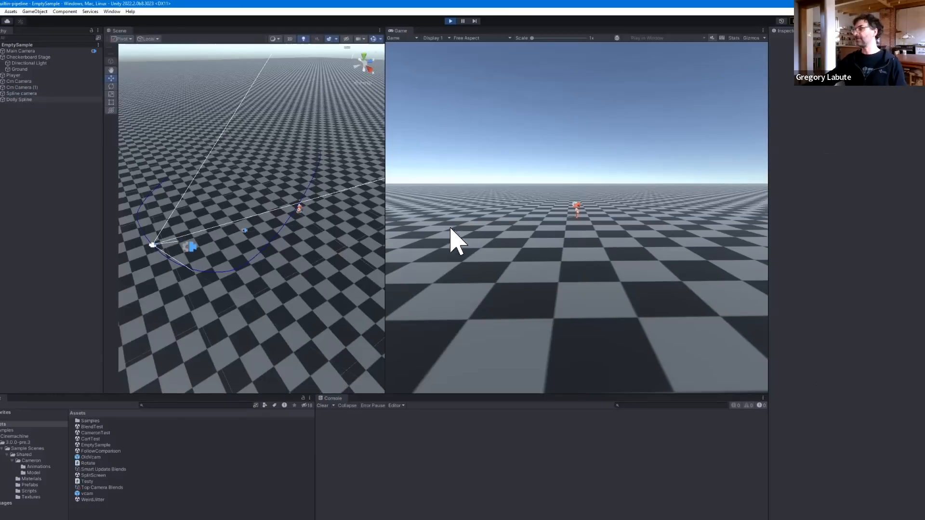
click(25, 93)
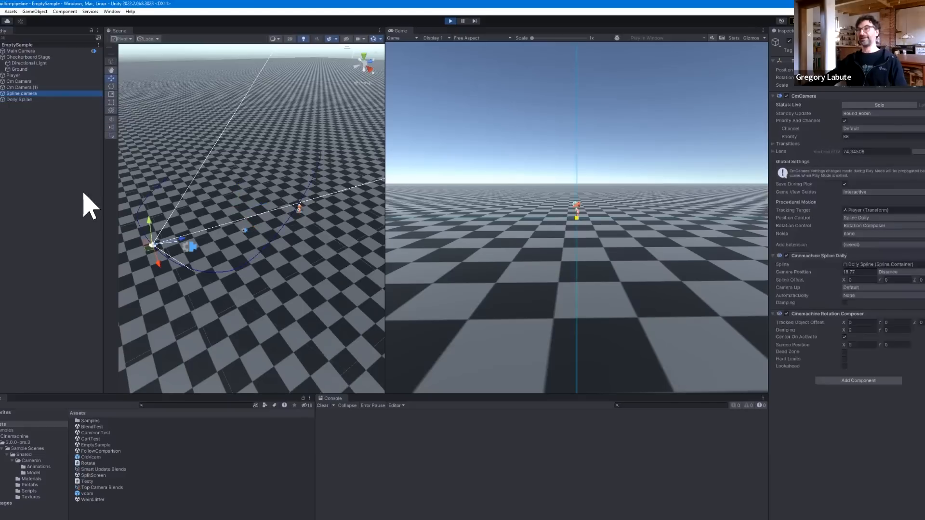
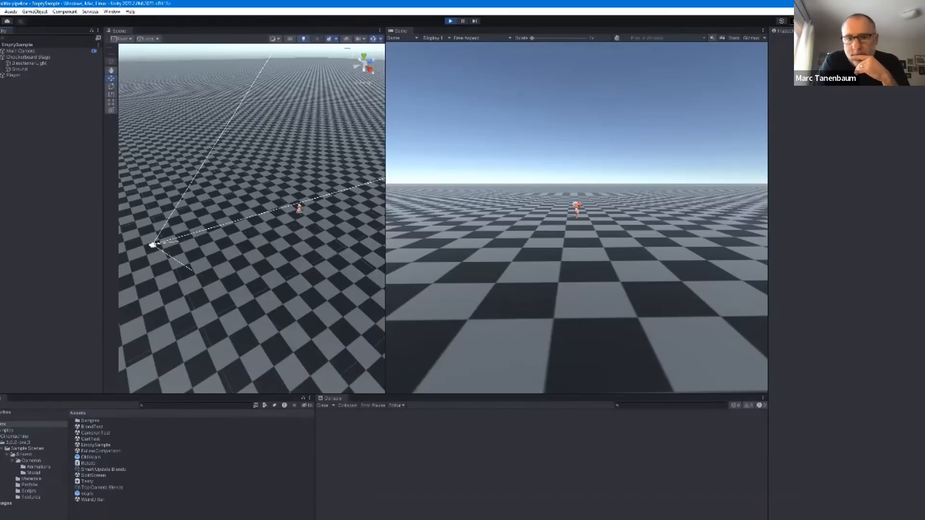
- Create a Cinemachine FreeLook Camera that targets the Player
right_click(15, 110)
mouse_move(64, 278)
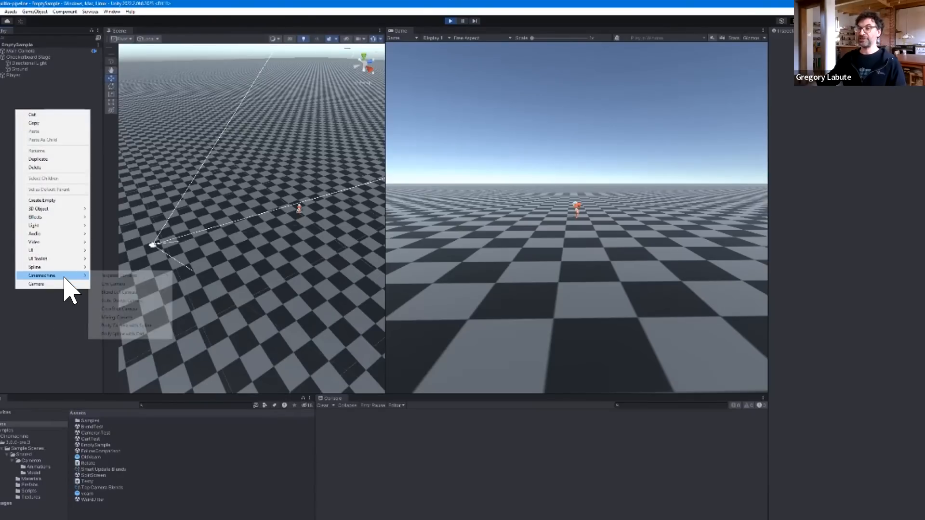
click(14, 77)
right_click(14, 76)
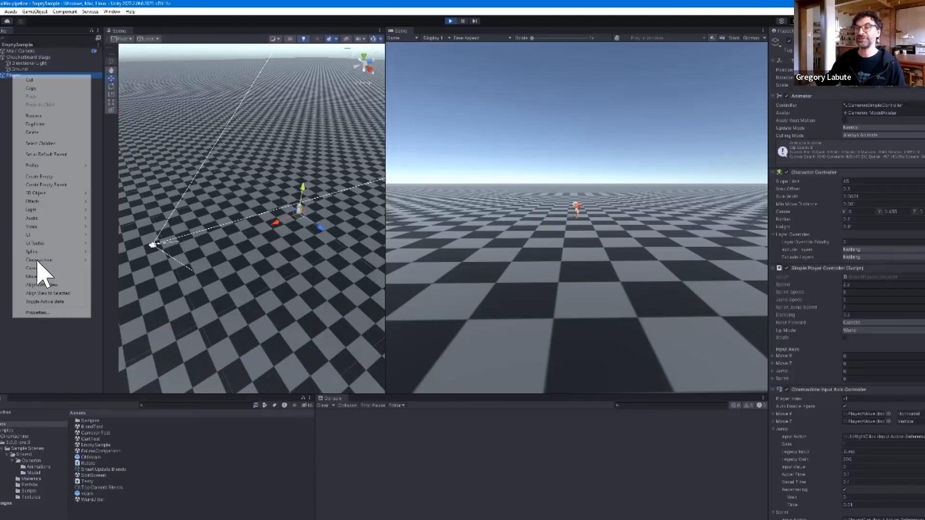
mouse_move(82, 261)
mouse_move(159, 261)
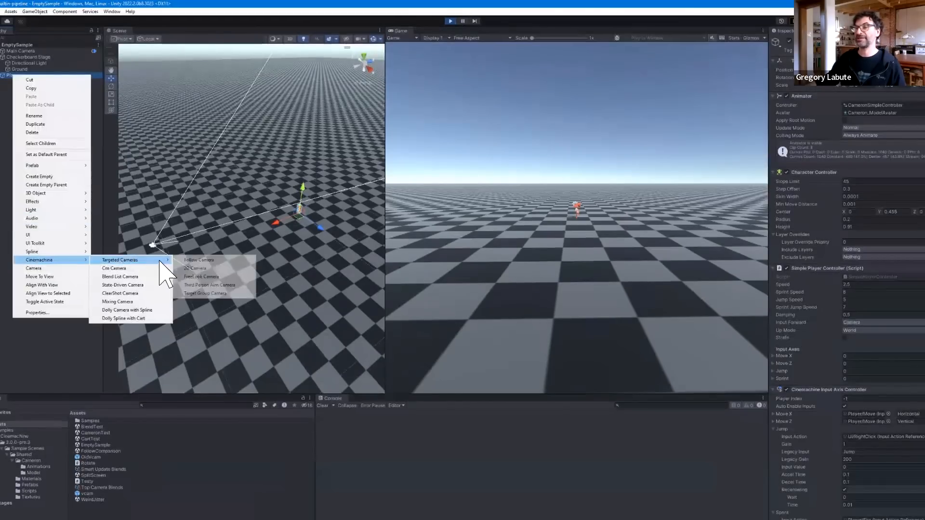
click(202, 277)
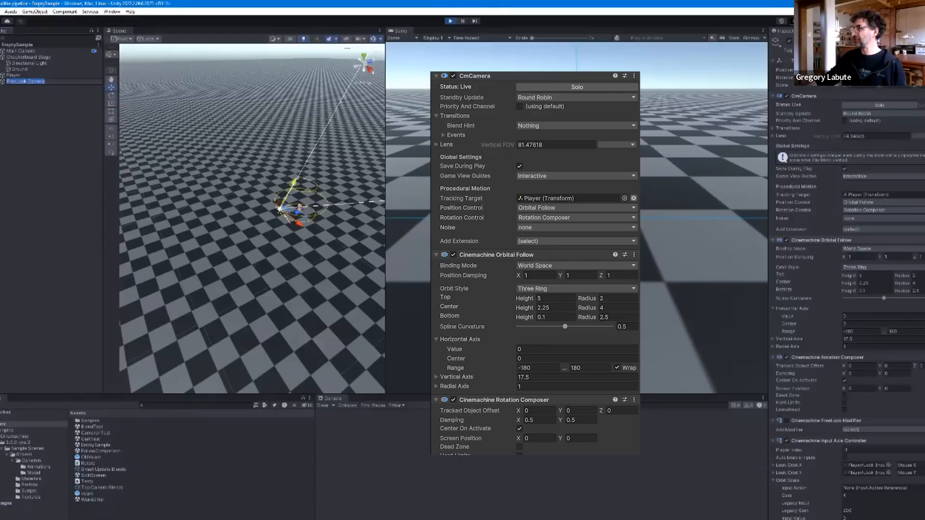
- Orbit the FreeLook camera around the player by setting its Horizontal Axis to about -2.48 and raising its Vertical Axis value
scroll(288, 220, up, 6)
middle_drag(320, 207, 214, 224)
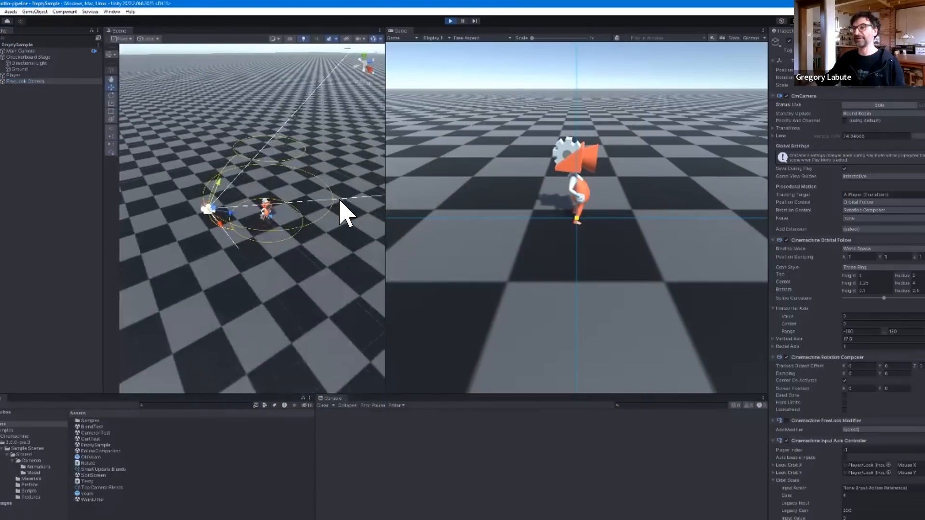
scroll(341, 146, up, 6)
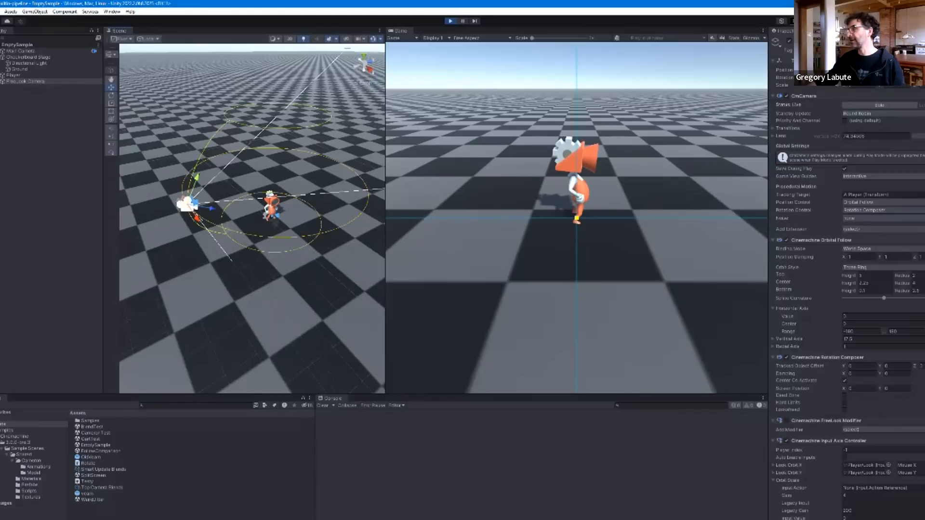
click(774, 309)
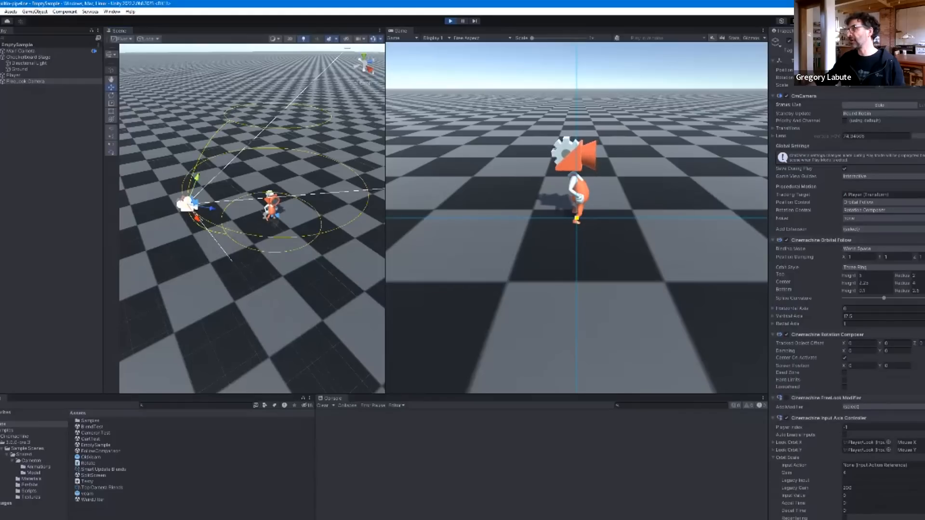
drag(791, 309, 62, 283)
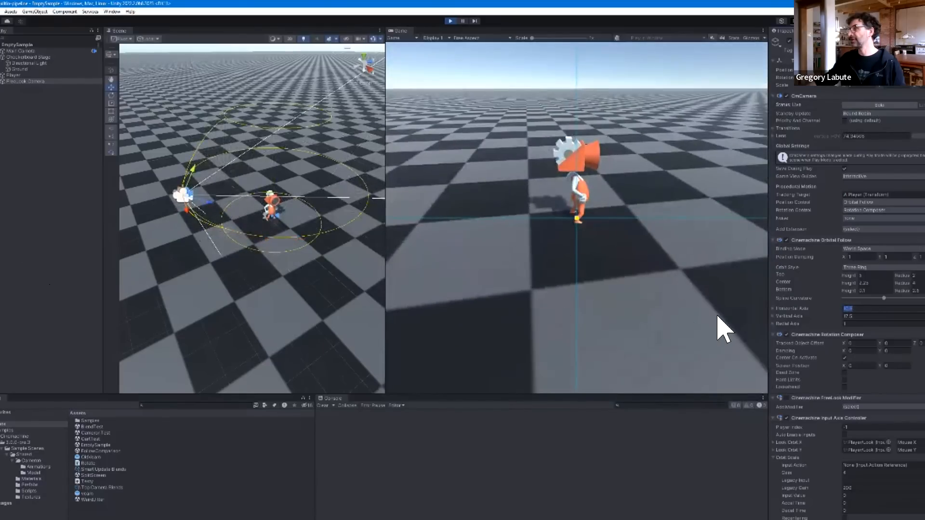
drag(790, 316, 331, 380)
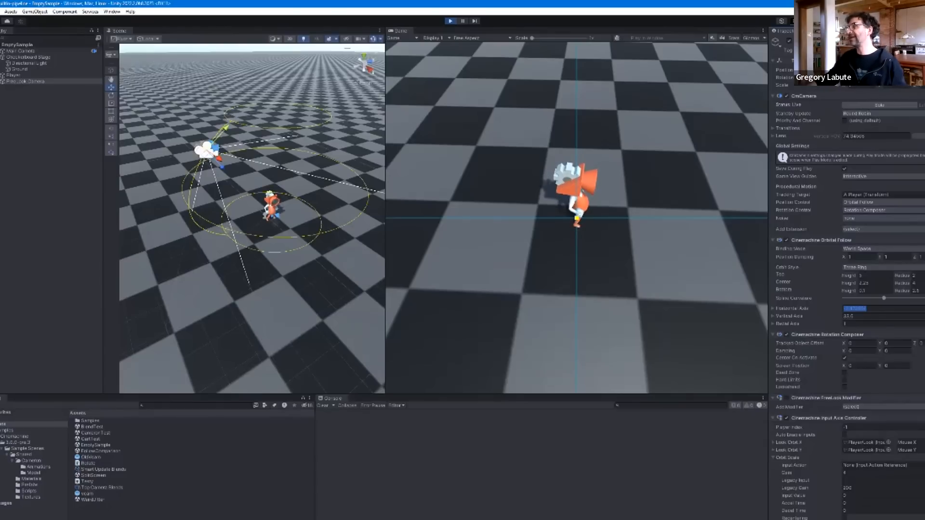
drag(435, 389, 477, 399)
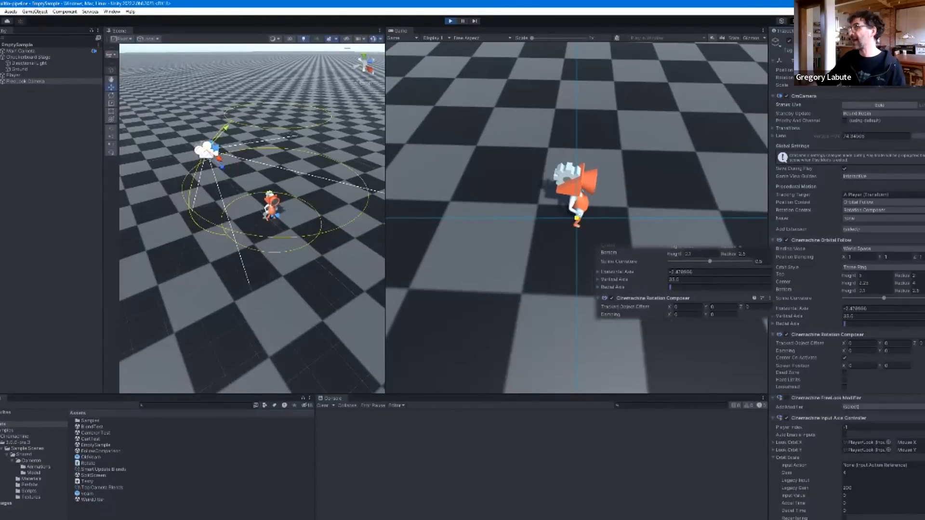
- Expand the Horizontal Axis settings and increase the axis value to swing the FreeLook camera sideways around the player
click(773, 308)
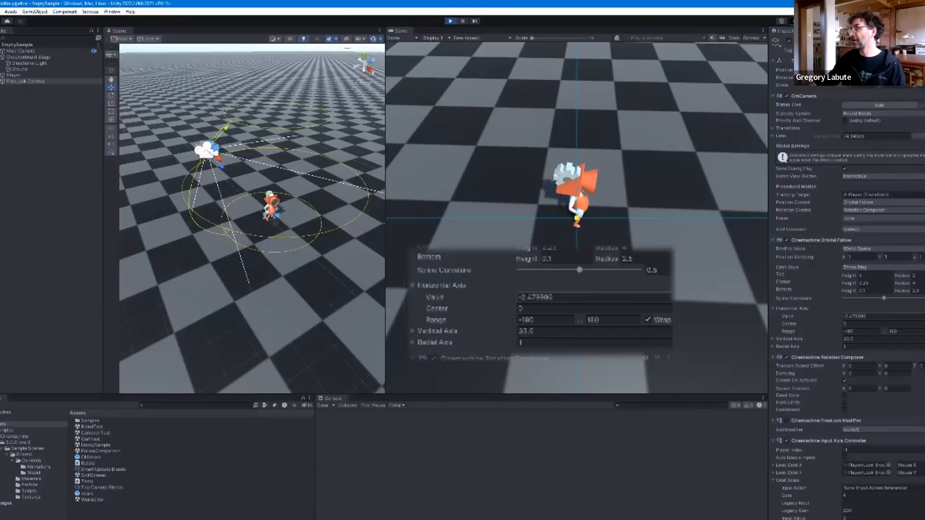
drag(787, 316, 104, 295)
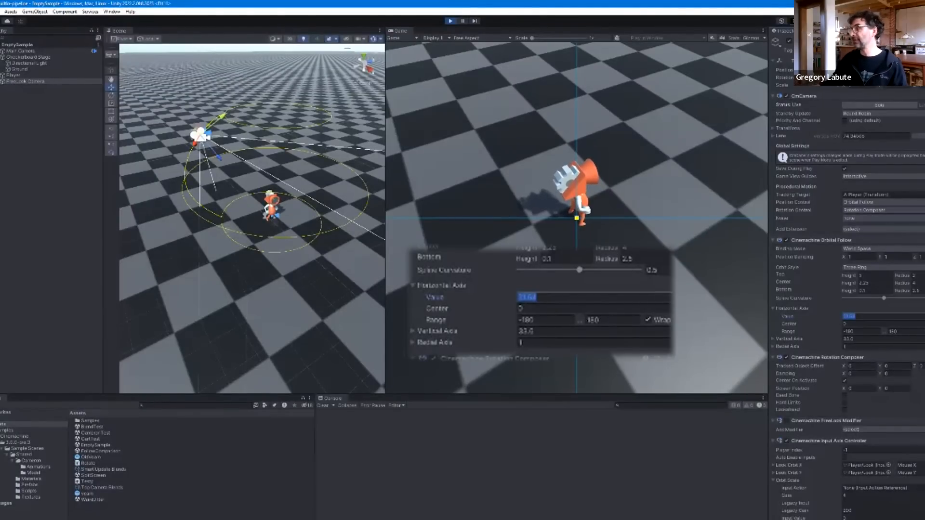
click(774, 308)
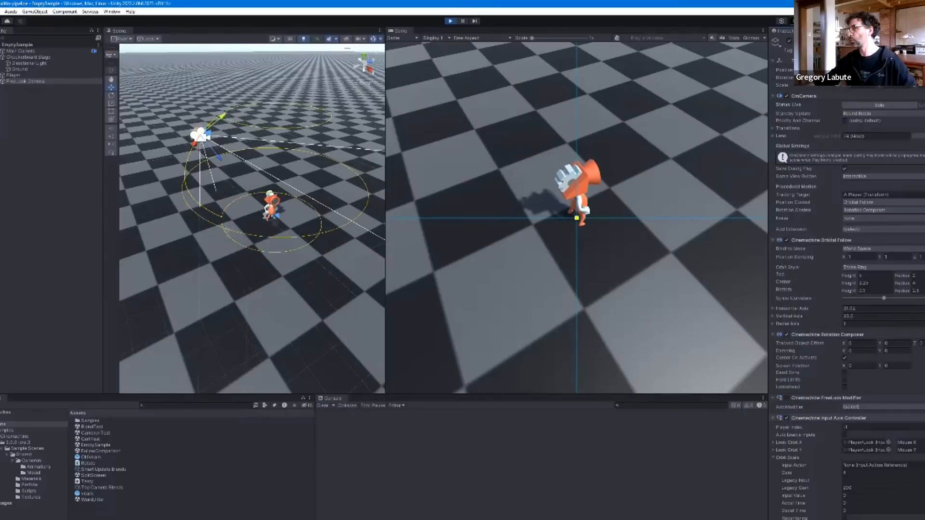
- Move the FreeLook camera's framing point down to a Screen Position Y of about 0.2 and exit Play mode
click(828, 418)
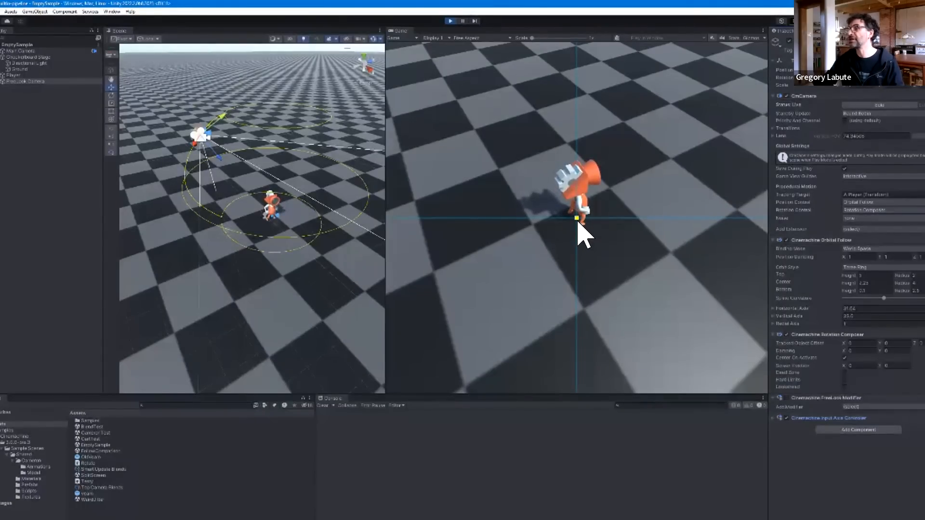
drag(577, 219, 575, 293)
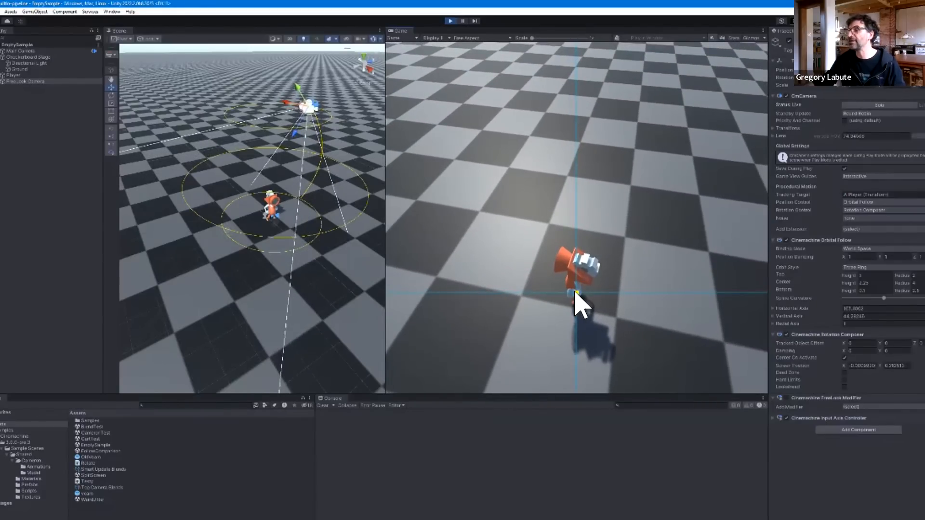
drag(575, 292, 557, 288)
drag(489, 287, 581, 292)
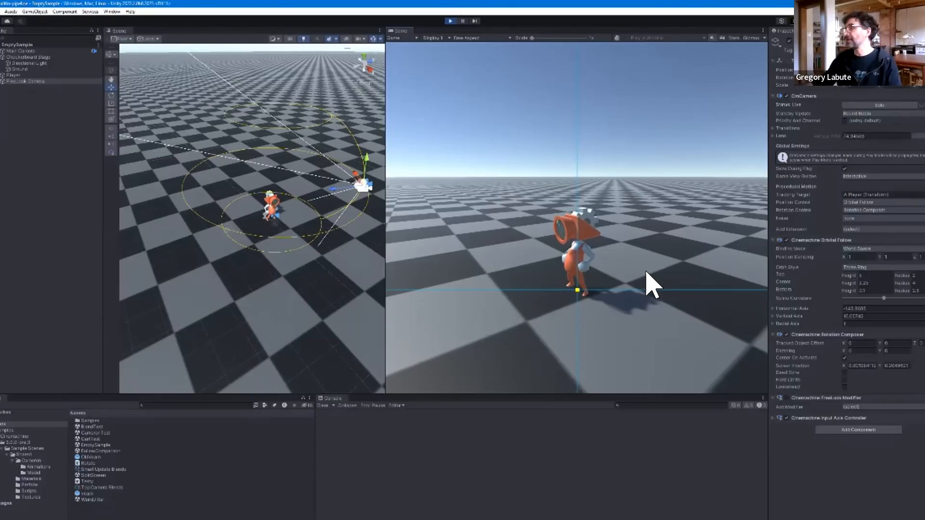
click(452, 21)
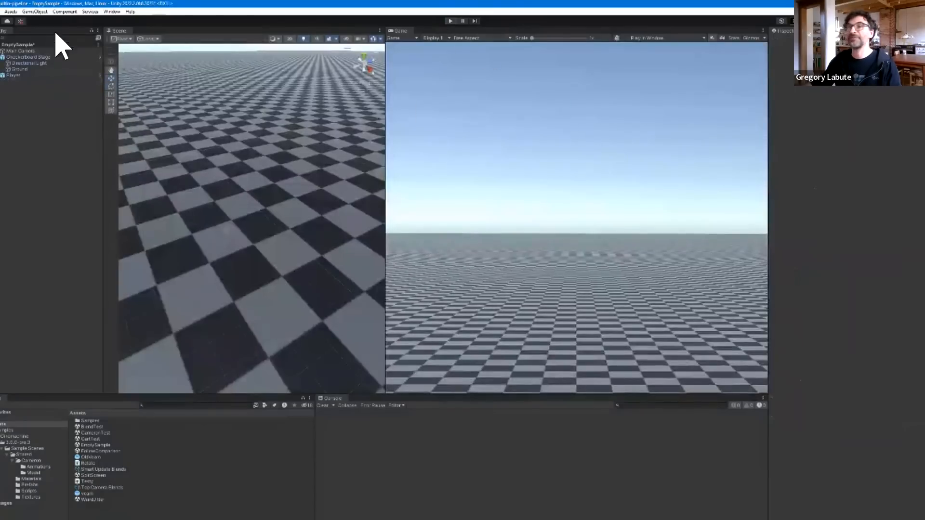
- Create a Cinemachine FreeLook Camera that targets the Player
right_drag(23, 111, 38, 155)
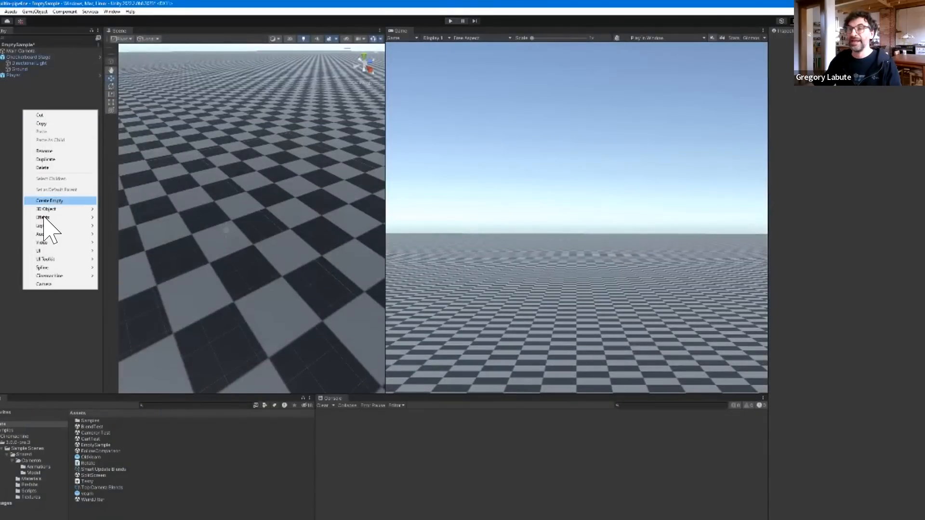
click(17, 75)
right_click(18, 74)
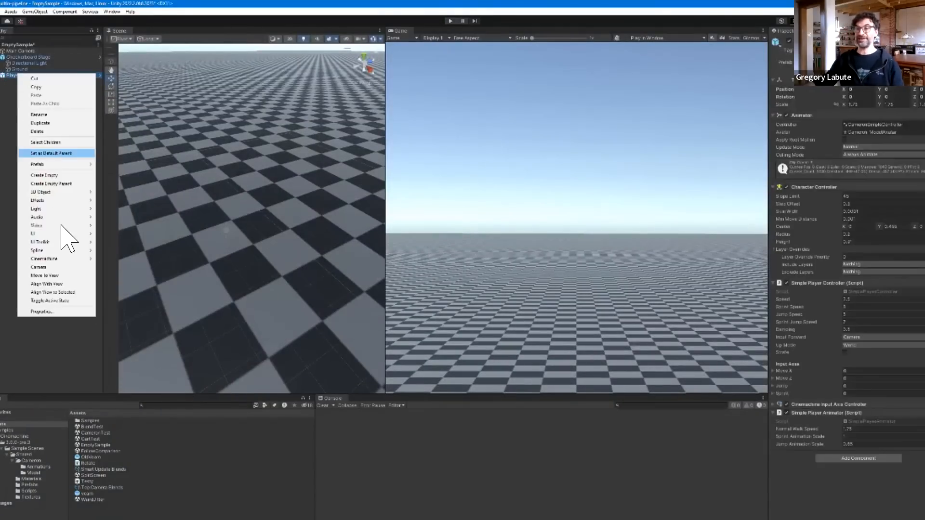
mouse_move(60, 260)
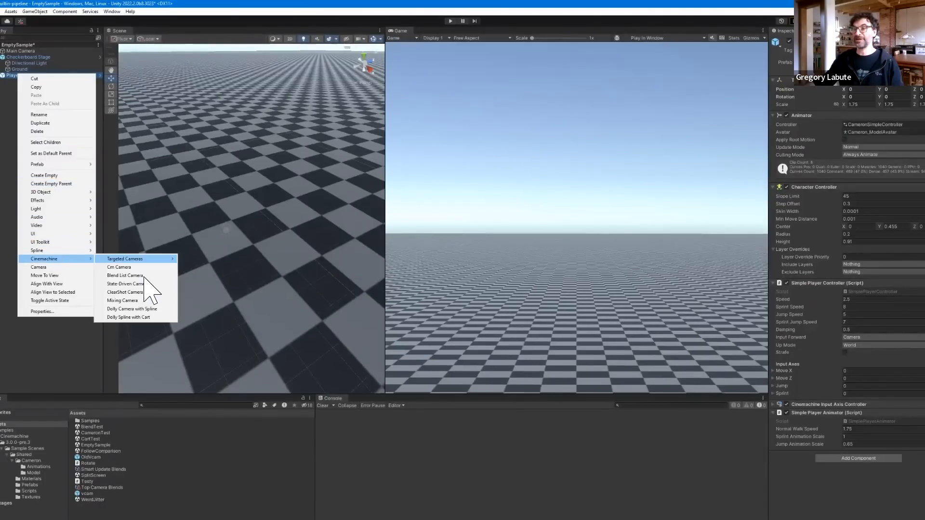
mouse_move(166, 261)
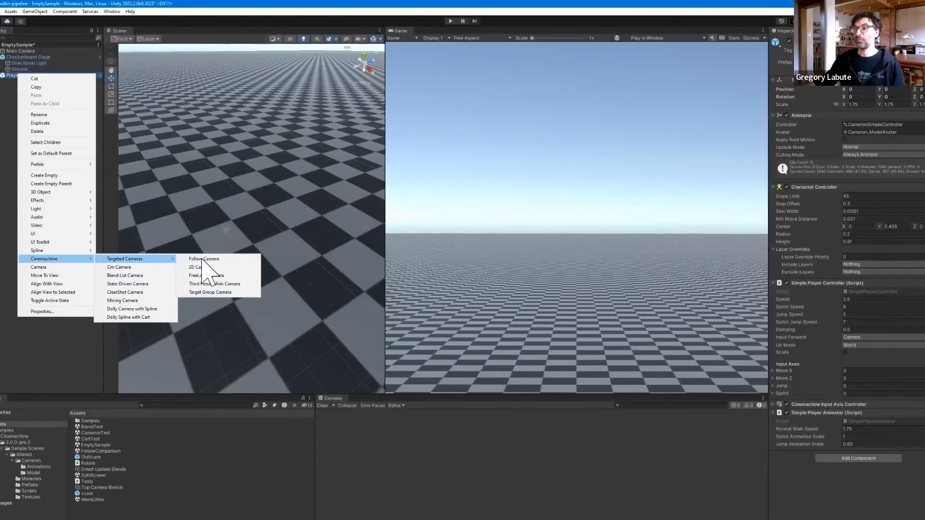
click(212, 275)
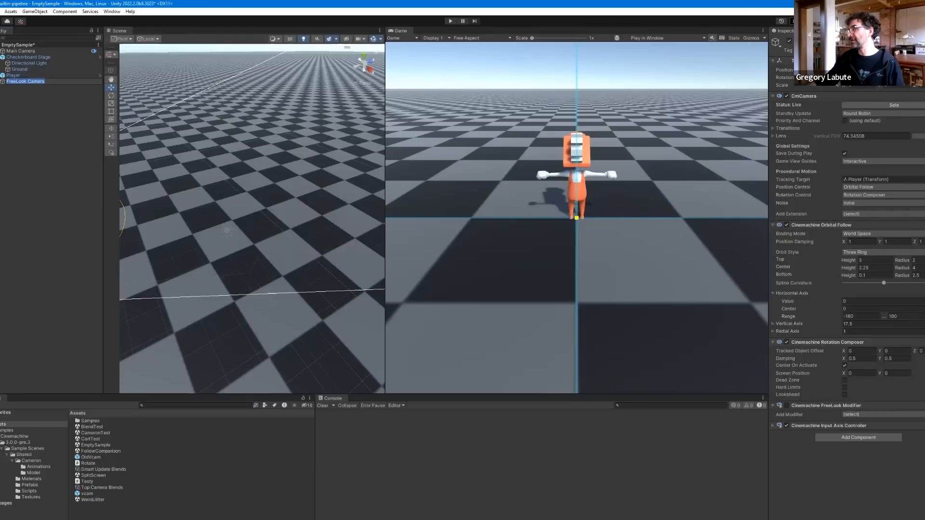
- Raise the Rotation Composer's Tracked Object Offset Y to about 0.98 and enable the Cinemachine FreeLook Modifier
drag(880, 351, 896, 351)
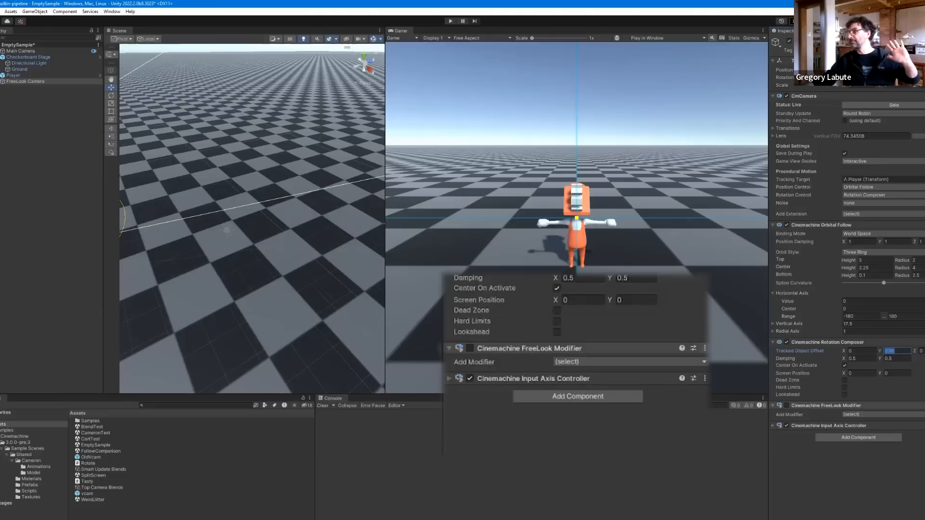
click(787, 406)
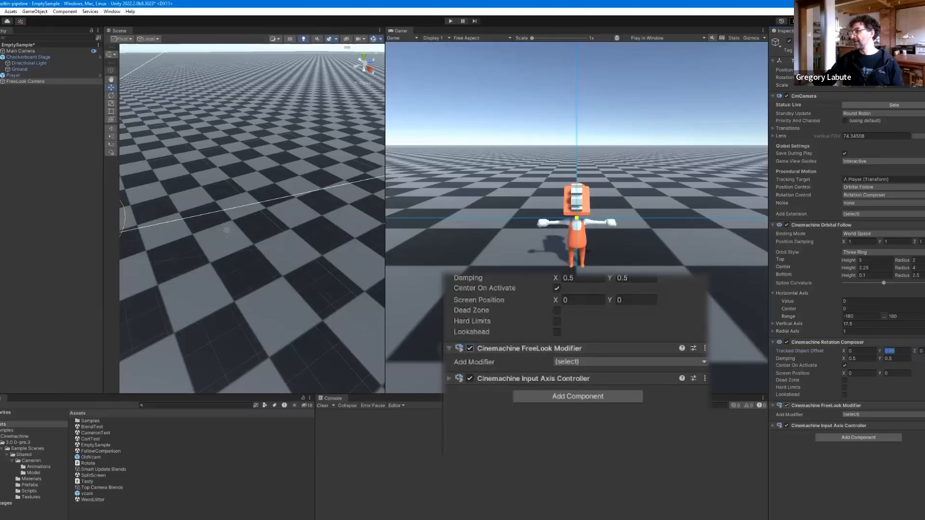
- Expand the camera's Lens settings and add a Lens modifier to the Cinemachine FreeLook Modifier
click(872, 415)
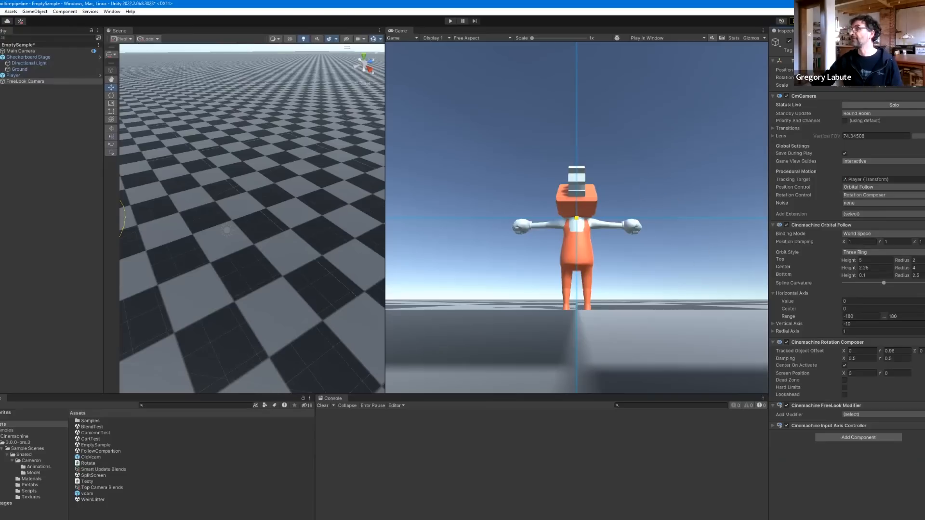
click(773, 136)
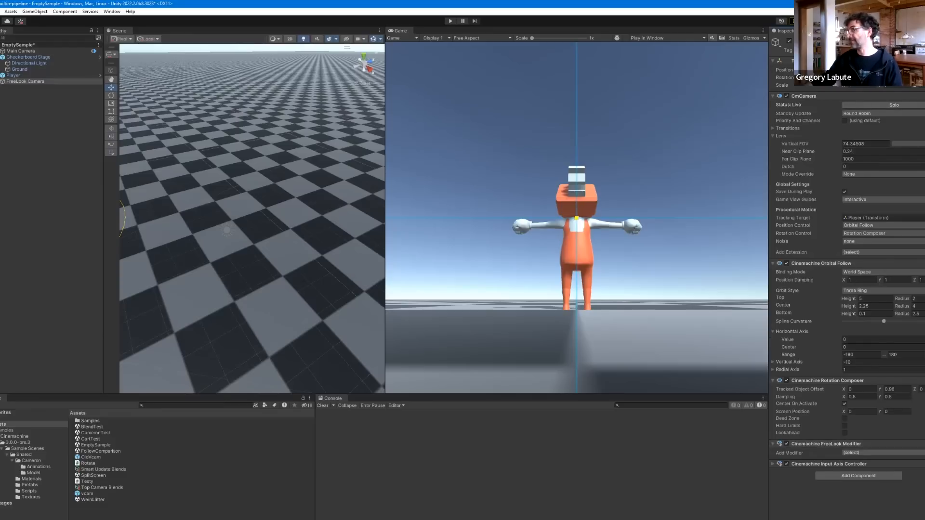
click(878, 453)
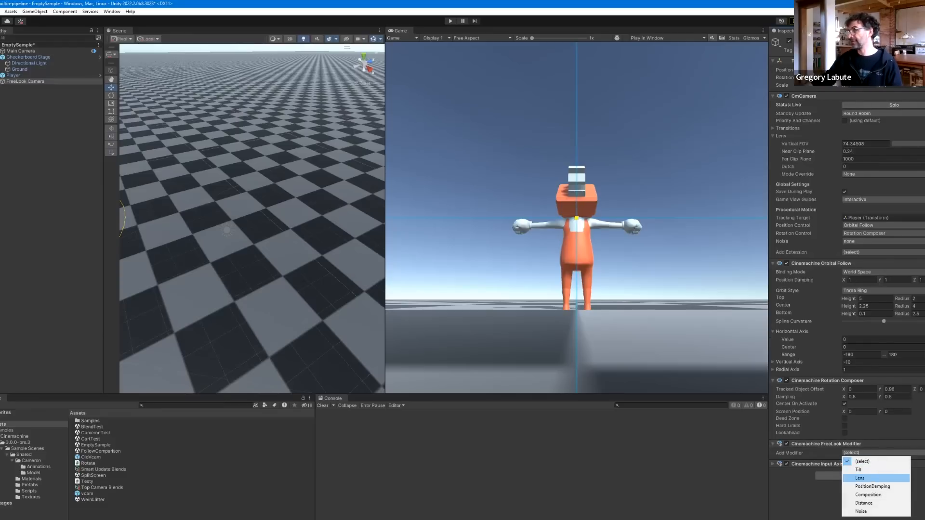
click(877, 478)
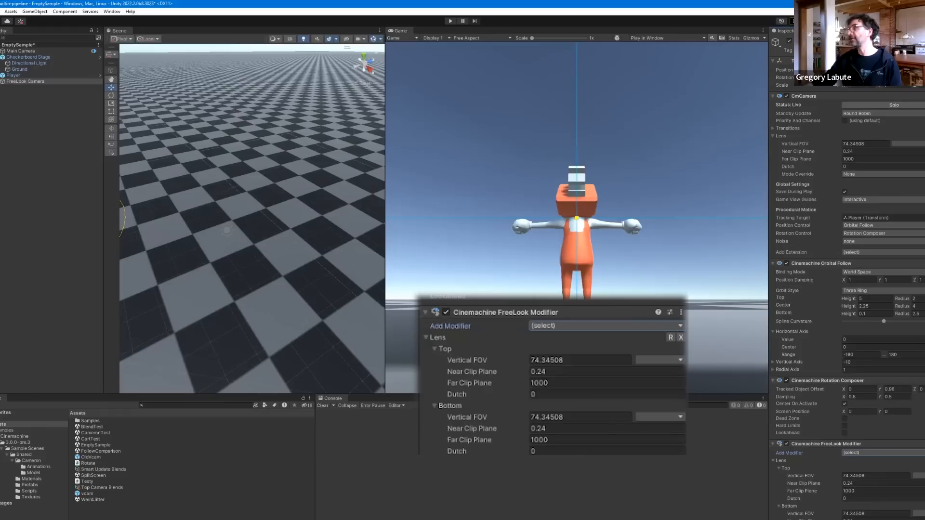
- Set the Lens modifier's Top Dutch to 10 and change the Orbital Follow Horizontal Axis value
click(883, 499)
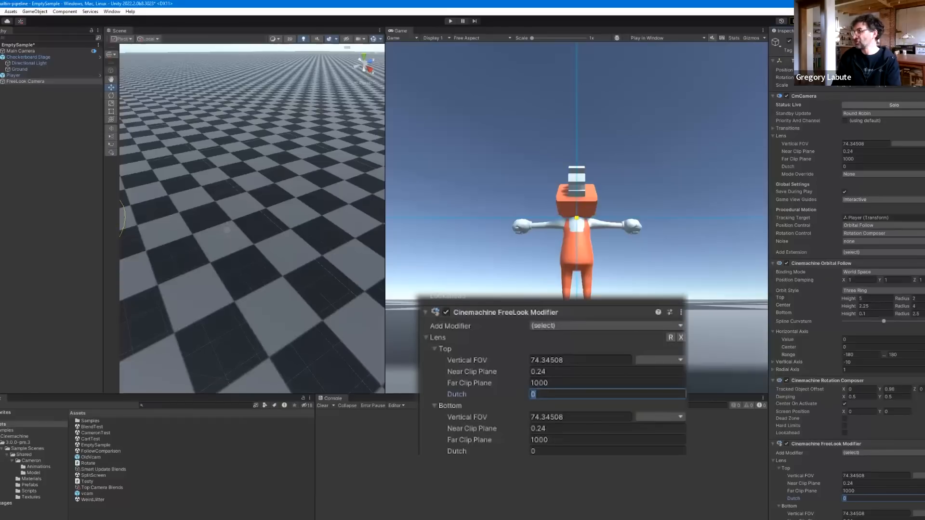
text(10)
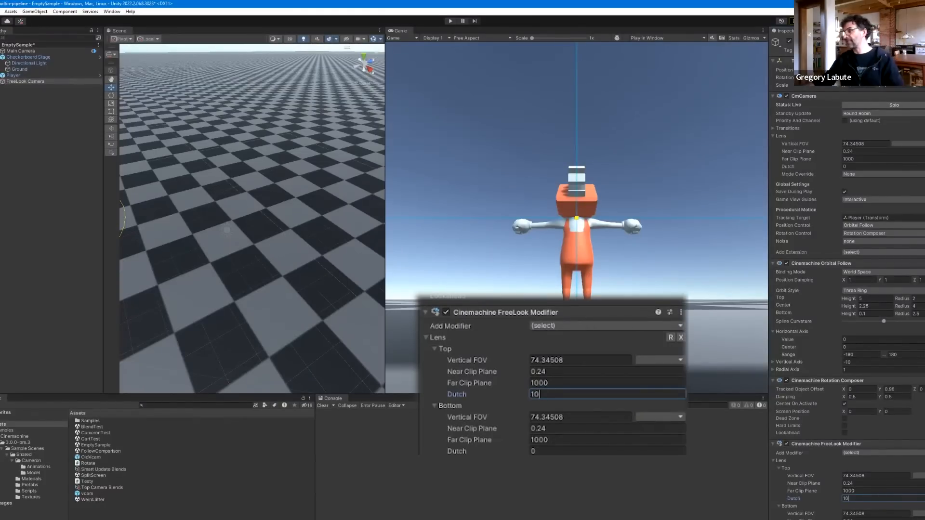
drag(788, 340, 0, 360)
click(788, 340)
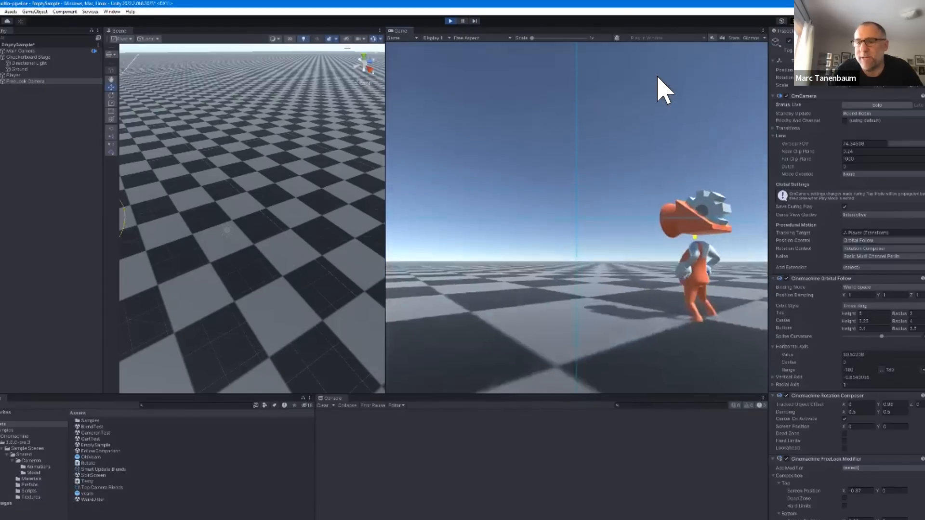
- Collapse the FreeLook Modifier's Composition and Noise settings, including their Top and Bottom groups, and exit Play mode
scroll(845, 304, down, 4)
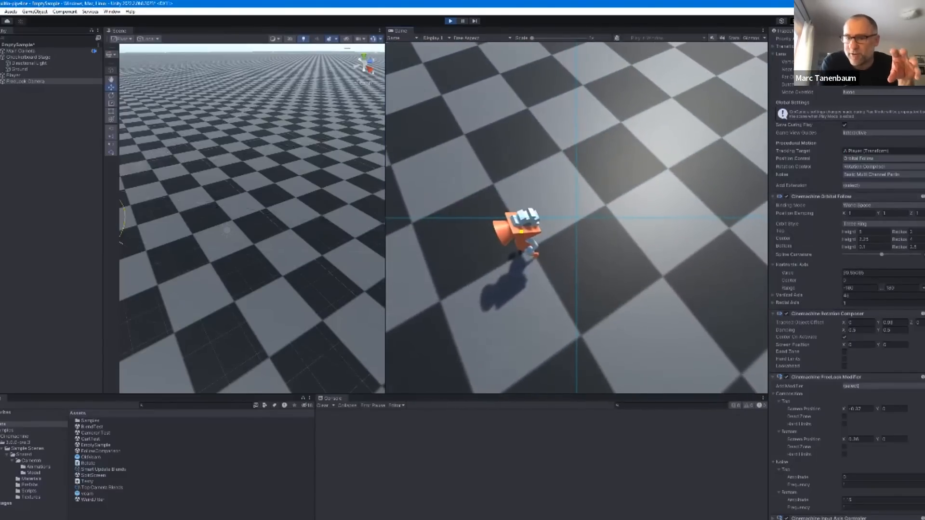
click(779, 401)
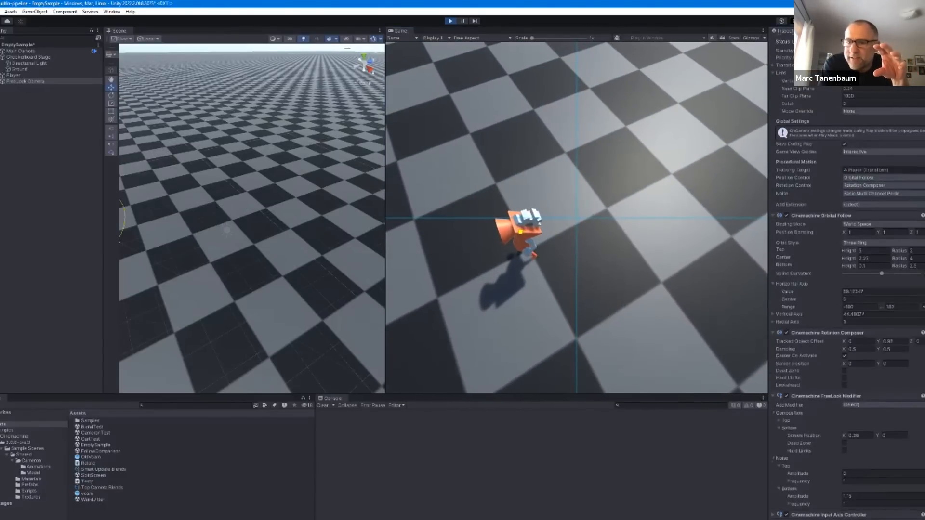
click(779, 428)
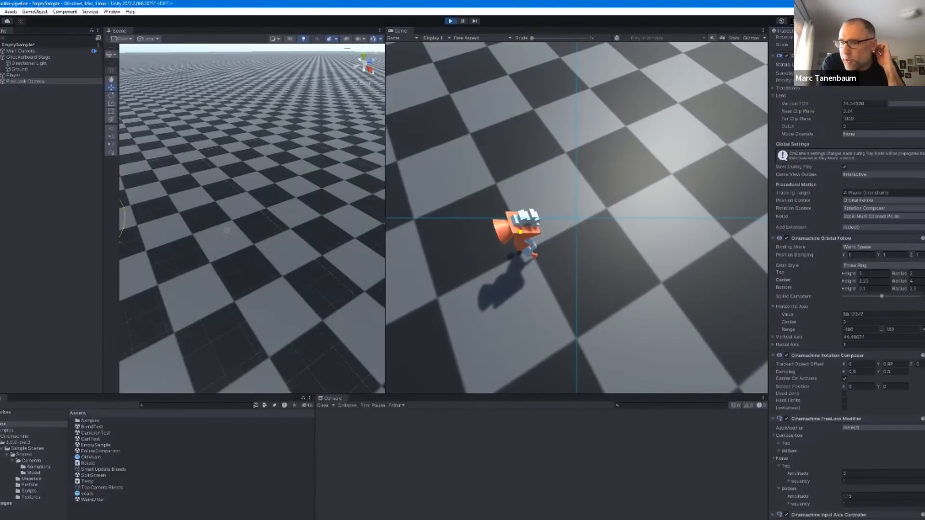
click(779, 466)
click(779, 489)
click(774, 489)
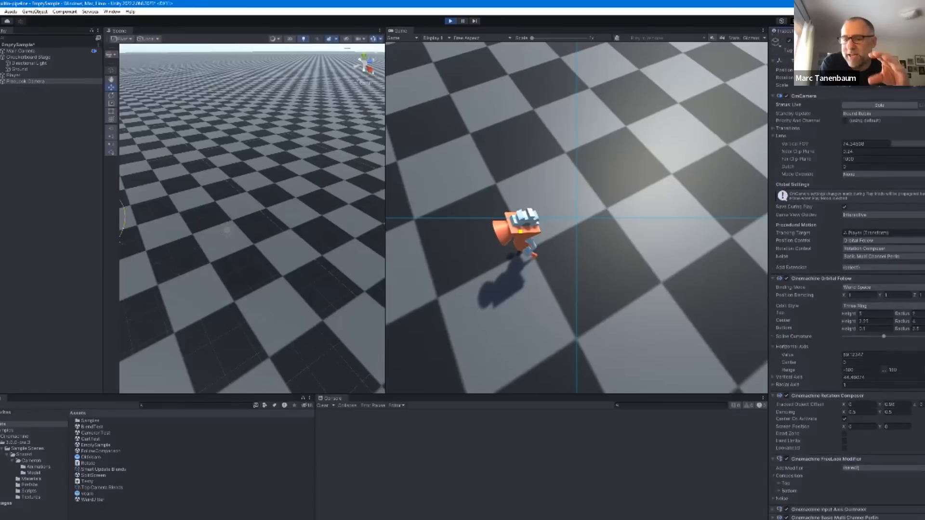
click(774, 476)
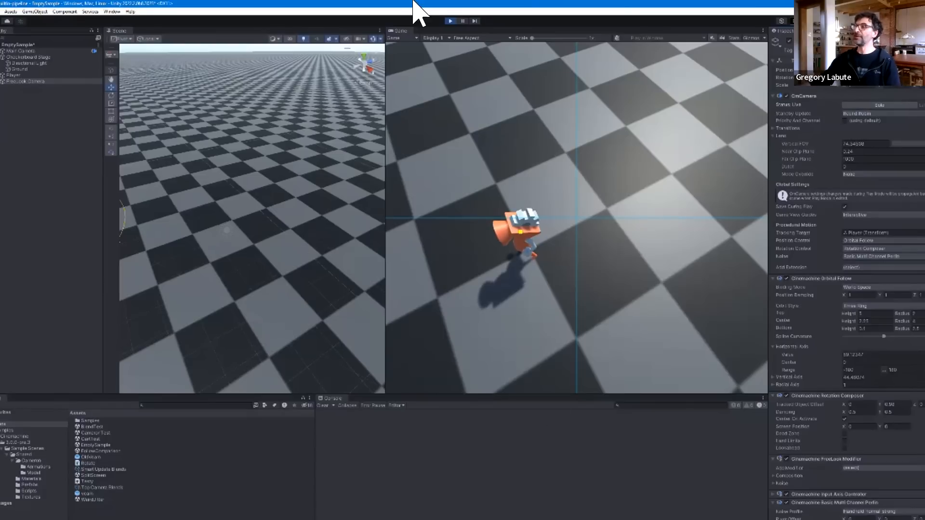
click(450, 20)
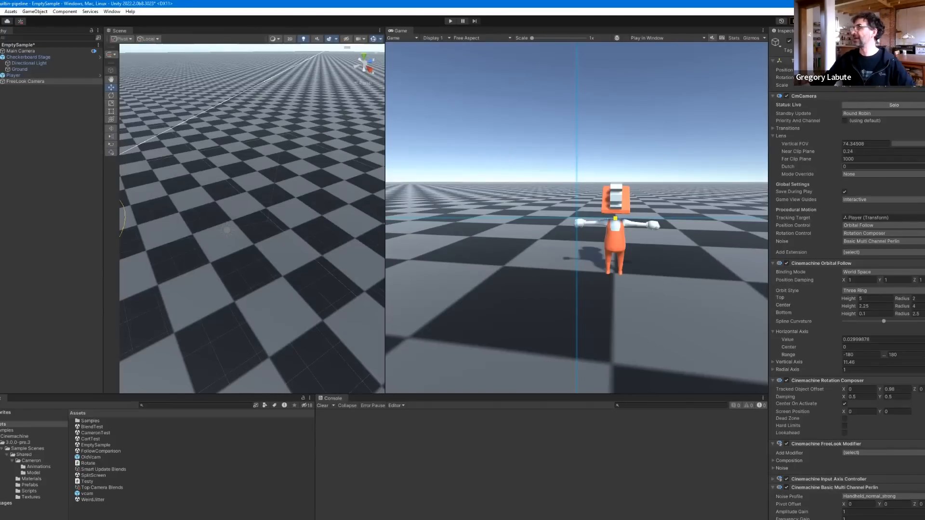
- Remove the Basic Multi Channel Perlin and Cinemachine FreeLook Modifier components from the FreeLook Camera
click(882, 226)
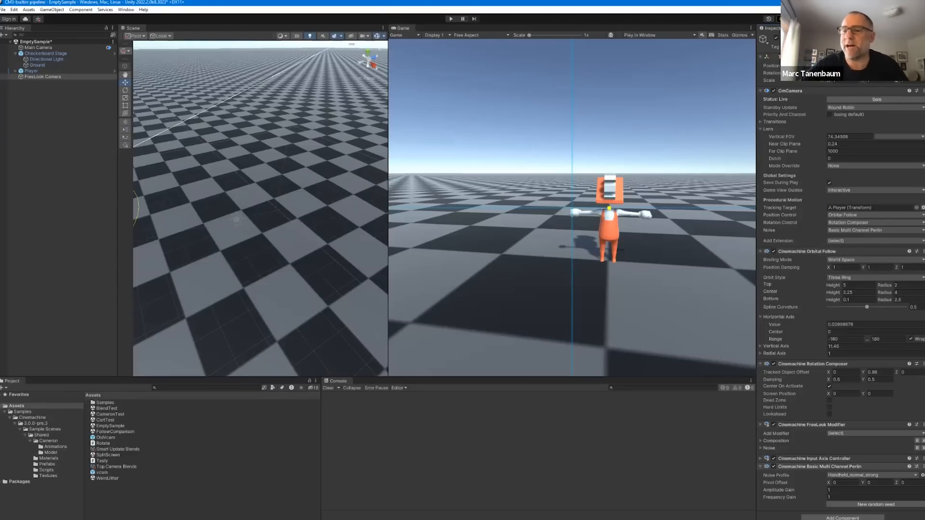
right_click(846, 467)
click(878, 486)
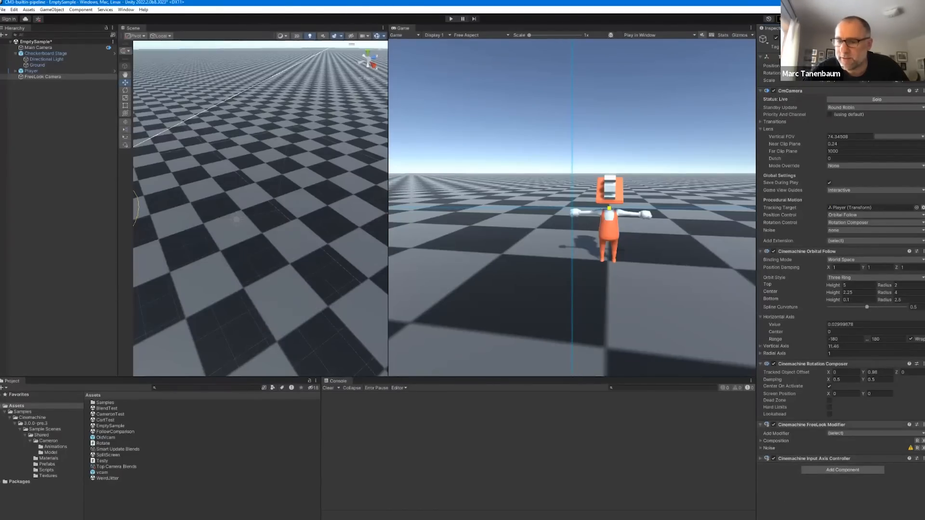
right_click(846, 425)
click(878, 443)
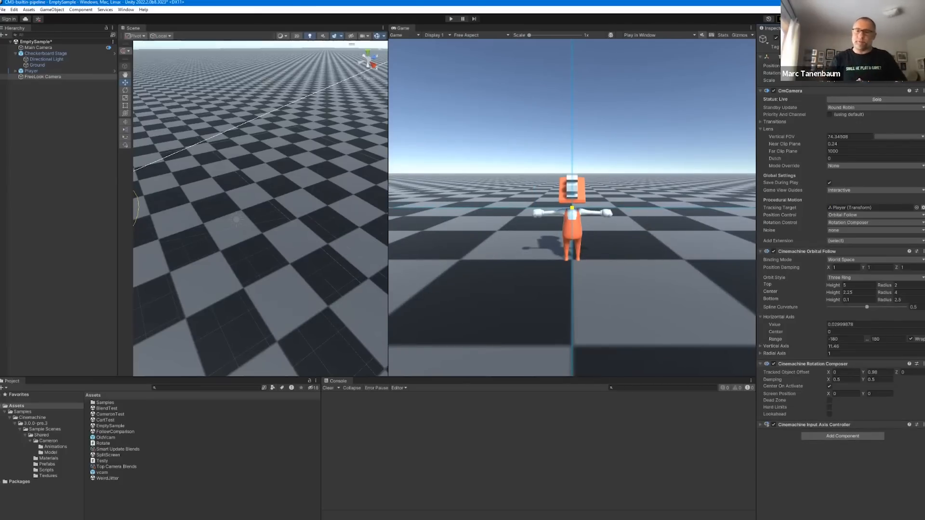
- Examine the Orbital Follow Horizontal Axis settings and the Input Axis Controller's Look Orbit and Orbit Scale inputs
click(761, 317)
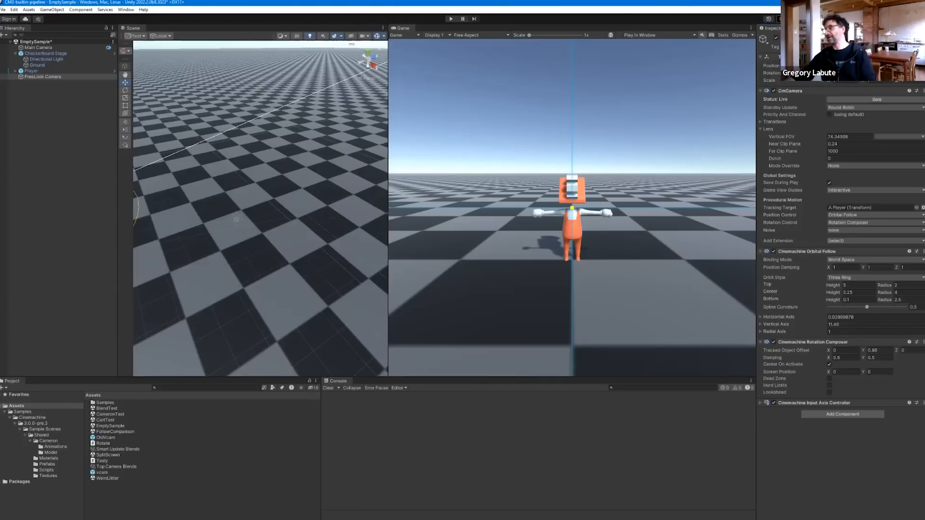
click(761, 317)
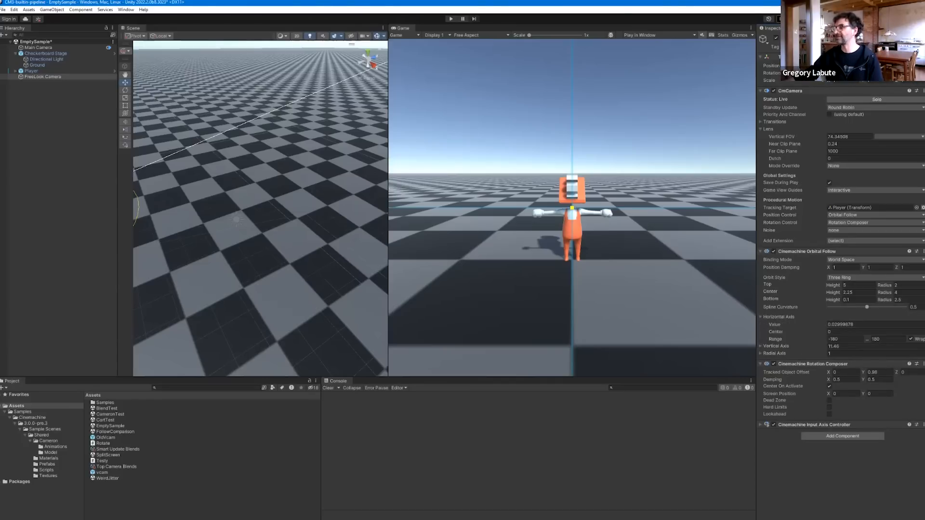
click(761, 317)
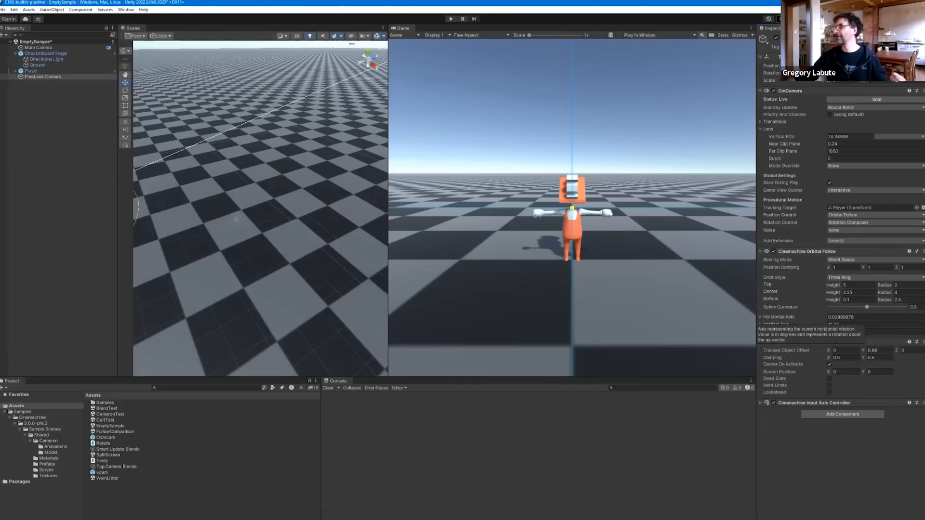
click(761, 317)
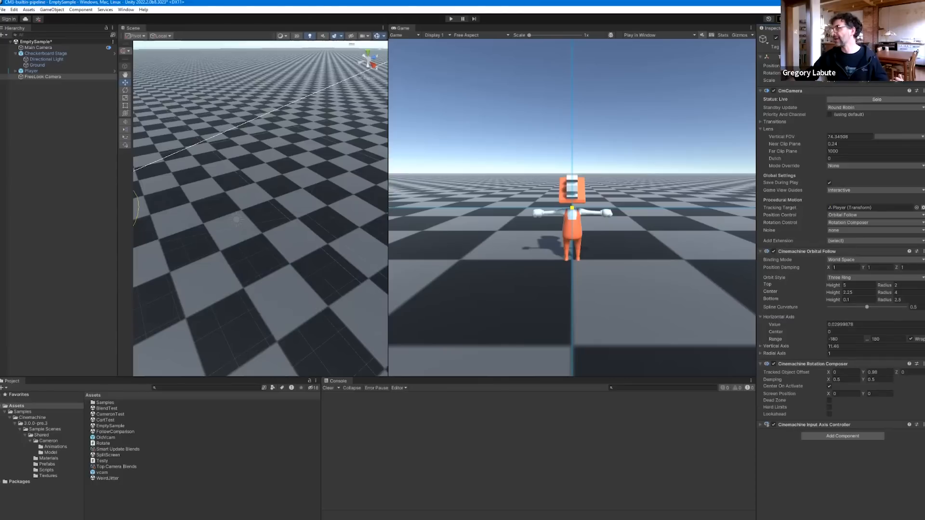
click(761, 317)
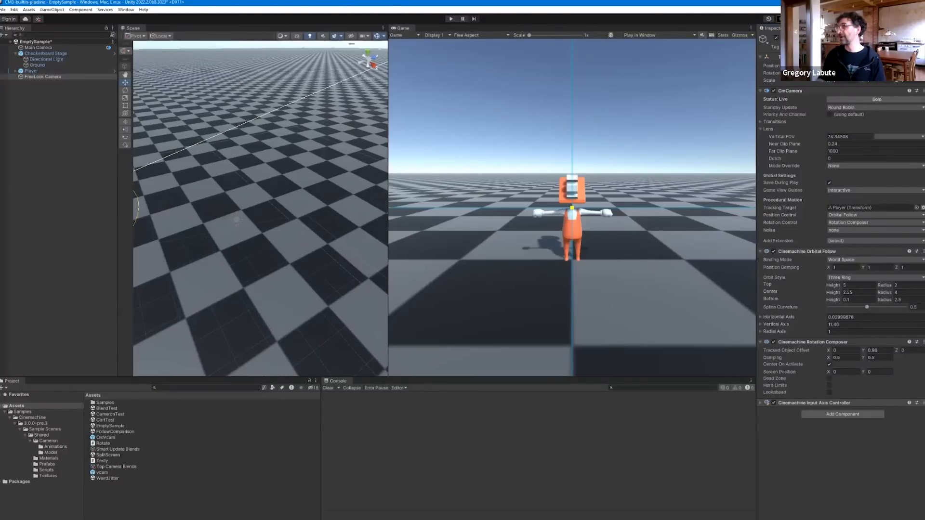
click(815, 403)
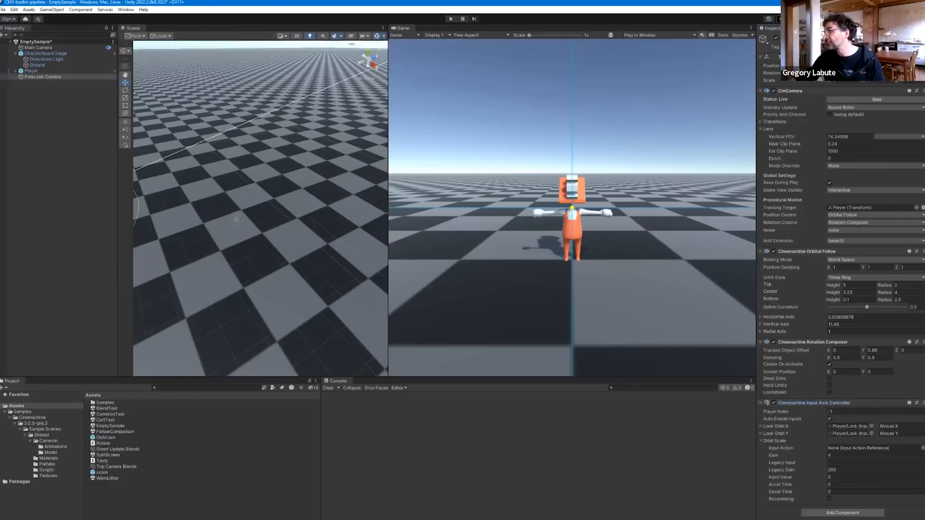
click(762, 441)
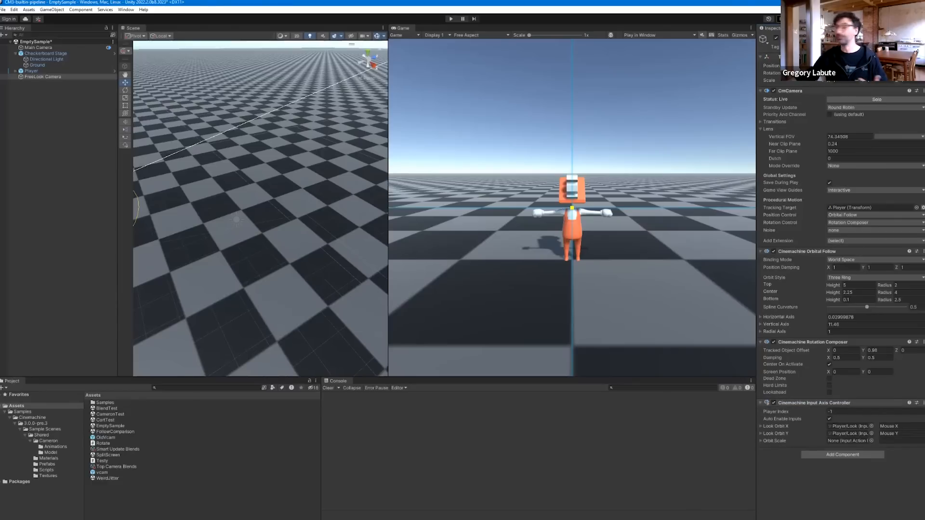
- Remove the Cinemachine Input Axis Controller component and add it back with Orbital Follow's Add Input Controller option
right_click(846, 404)
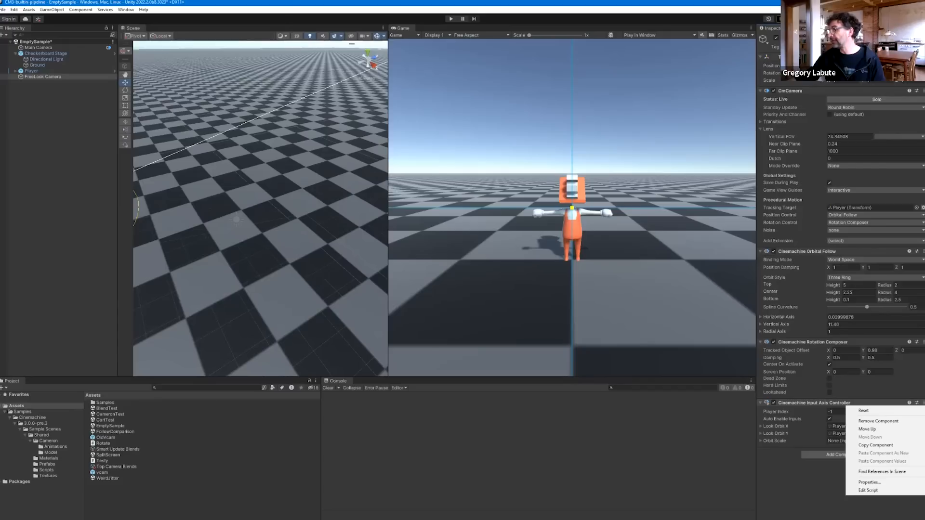
click(878, 422)
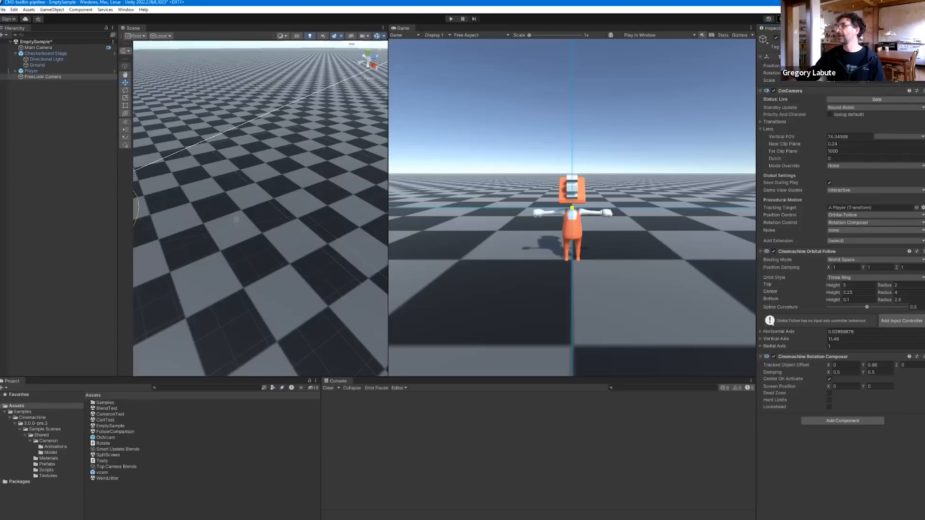
click(762, 130)
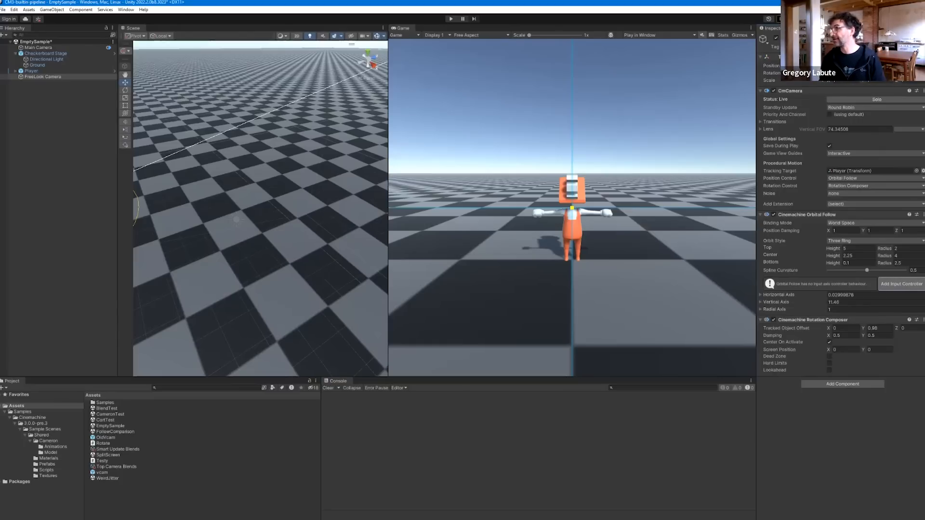
click(902, 284)
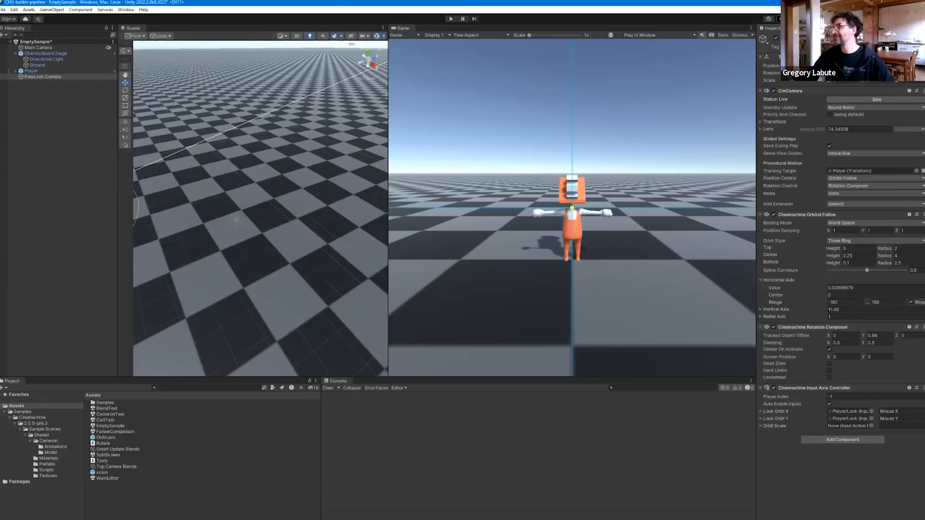
click(761, 281)
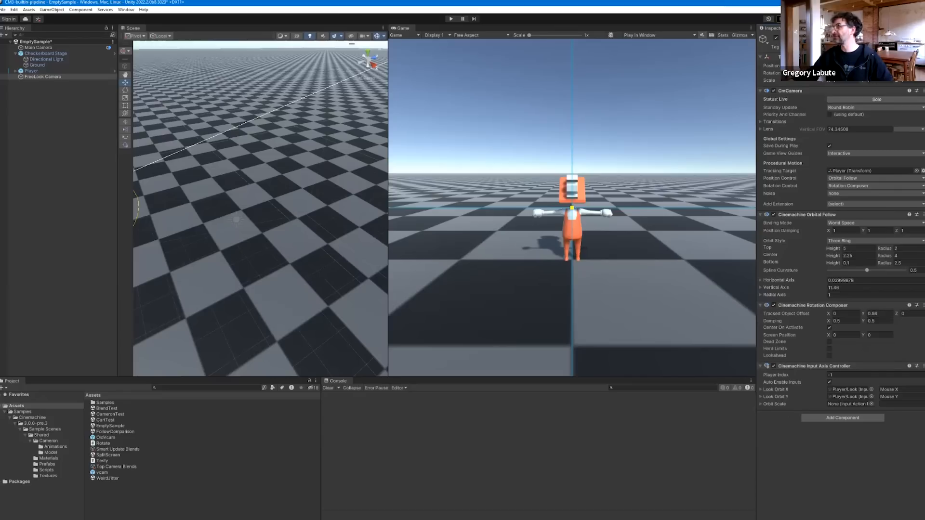
- Try Hard Lock To Target as the FreeLook Camera's position control, and undo the change
click(863, 179)
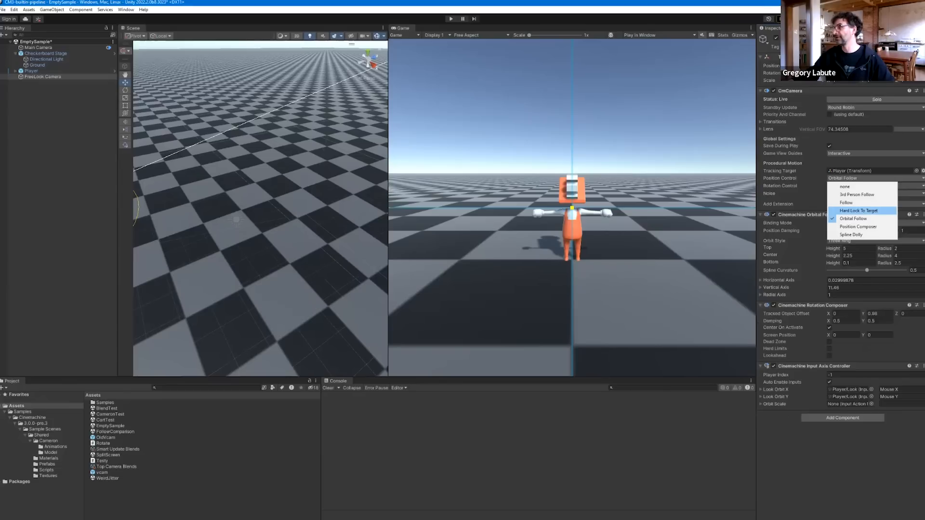
click(858, 211)
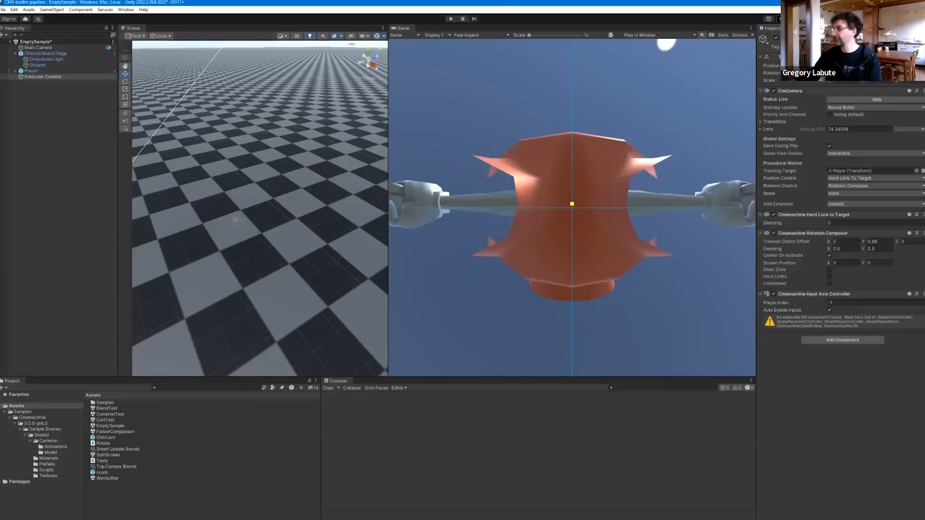
key(ctrl+z)
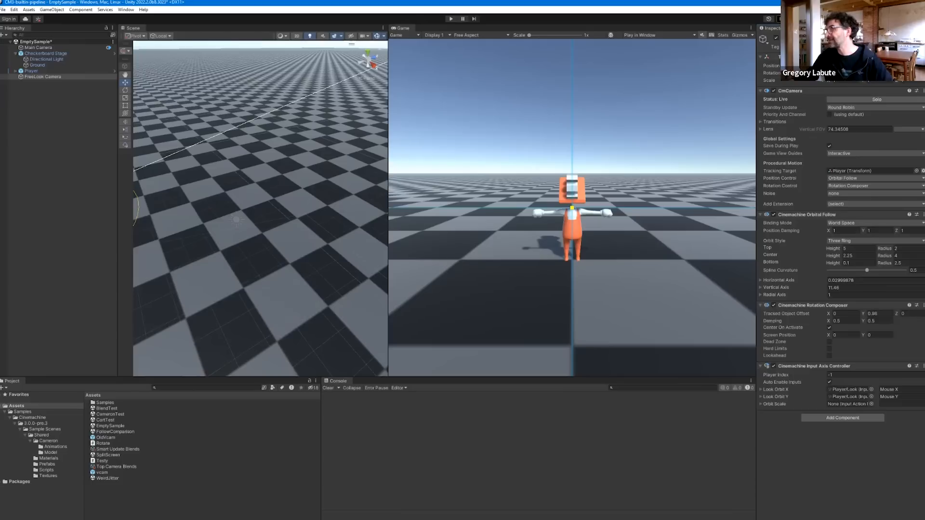
- Locate the input action asset assigned to Look Orbit X and expand Look Orbit X's settings
click(849, 390)
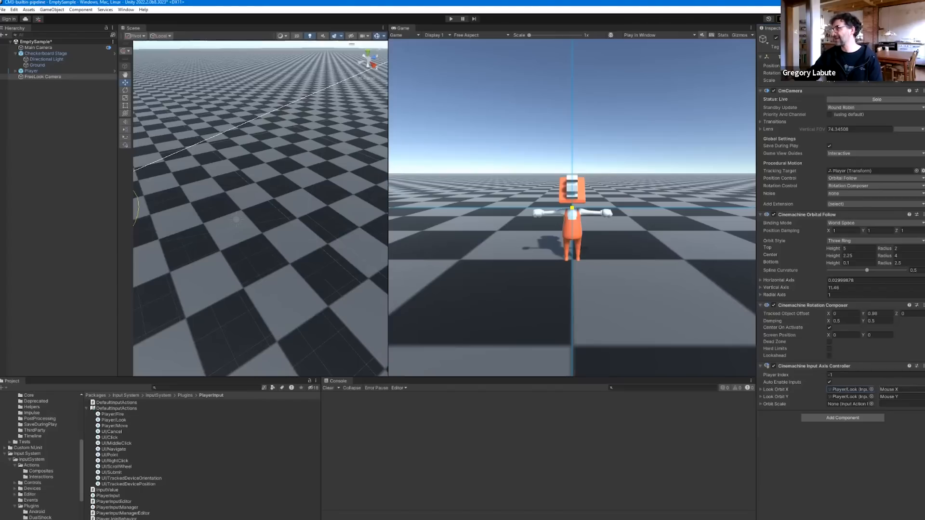
click(850, 389)
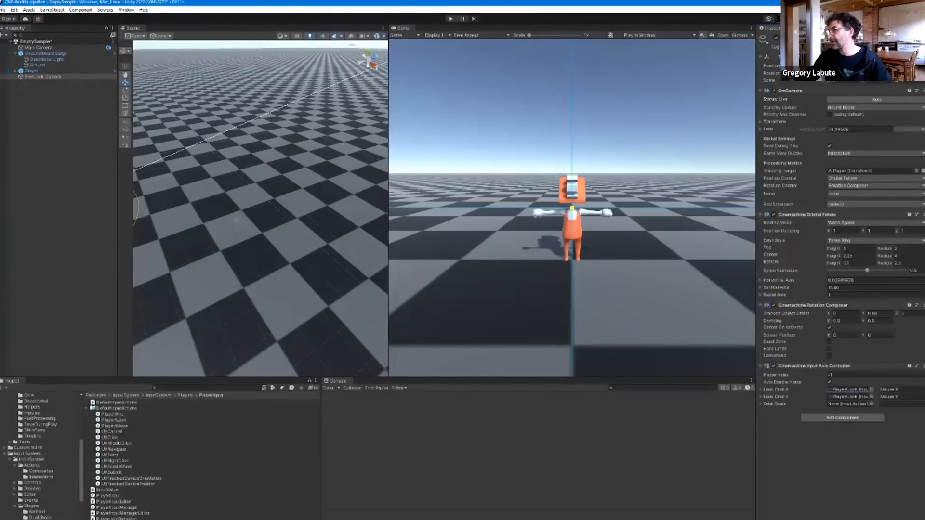
click(761, 389)
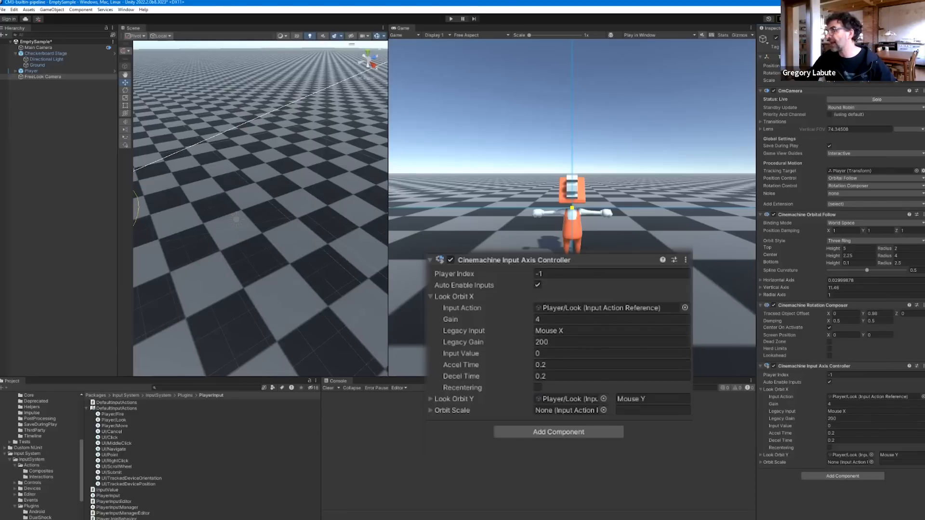
- Clear Look Orbit X's Input Action and Legacy Input, and set its Input Value to 1
click(859, 397)
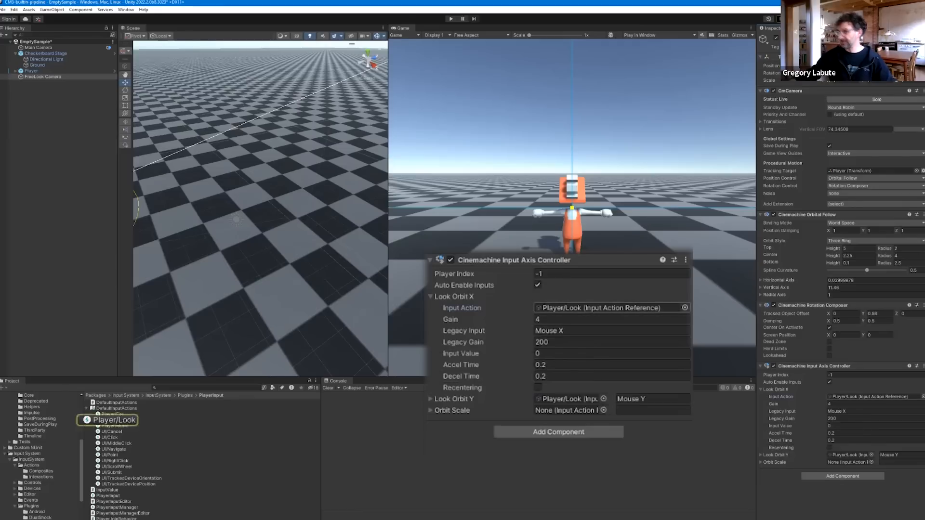
key(Delete)
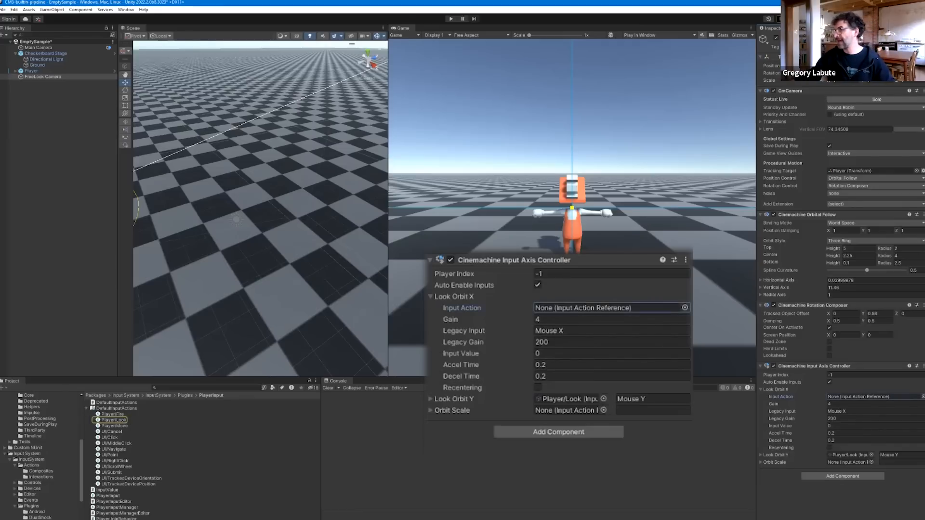
click(858, 411)
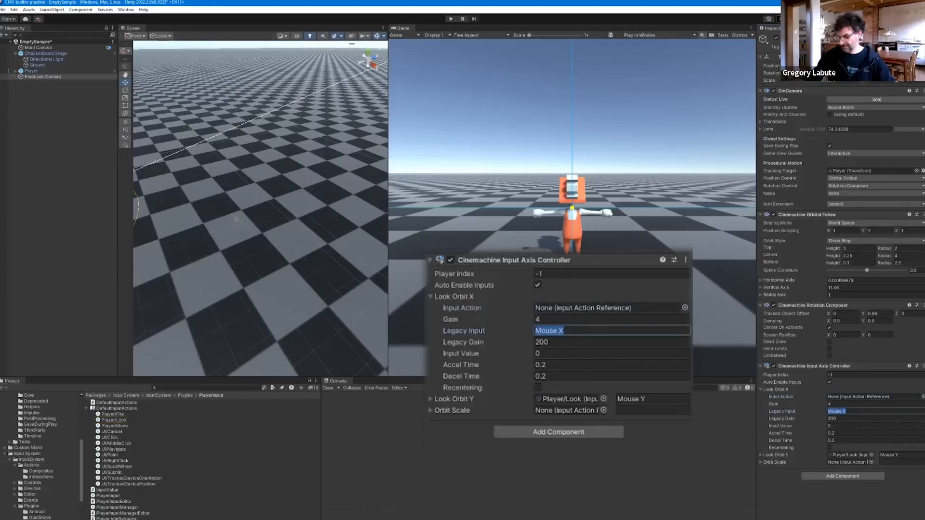
key(BackSpace)
key(Tab)
key(Tab)
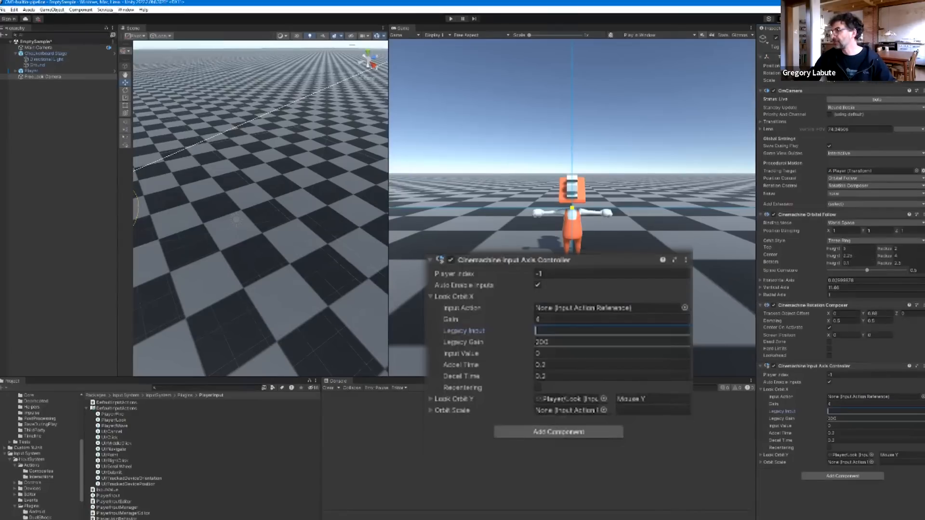
text(1)
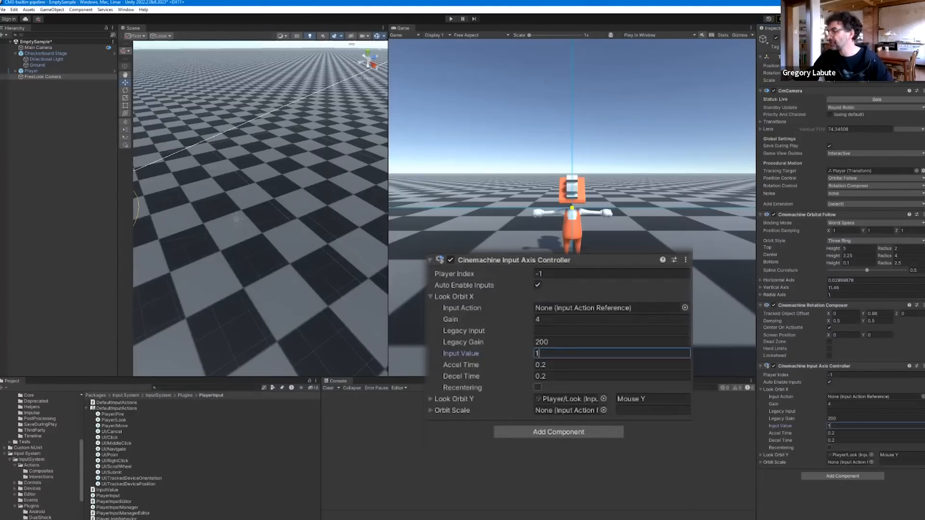
- Enable Recentering for Look Orbit X with a Time of 2, and collapse the Look Orbit X settings
click(538, 387)
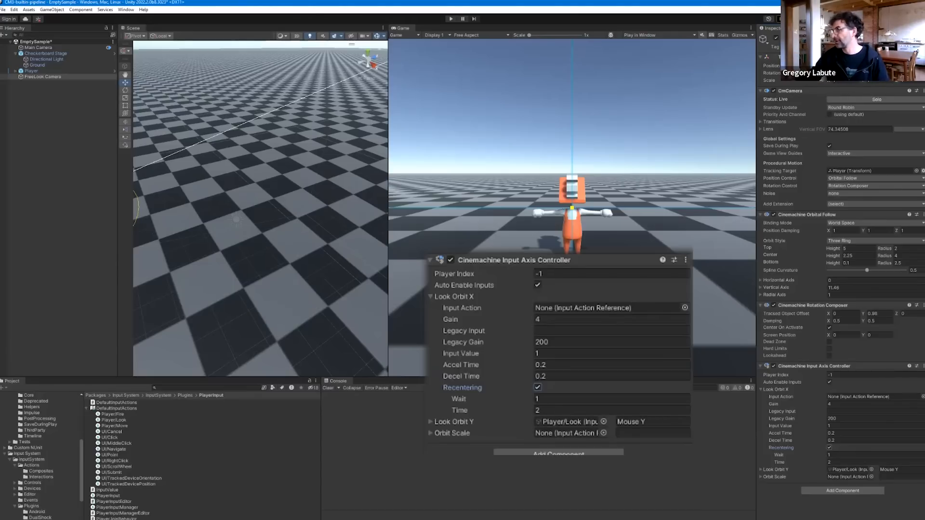
click(848, 462)
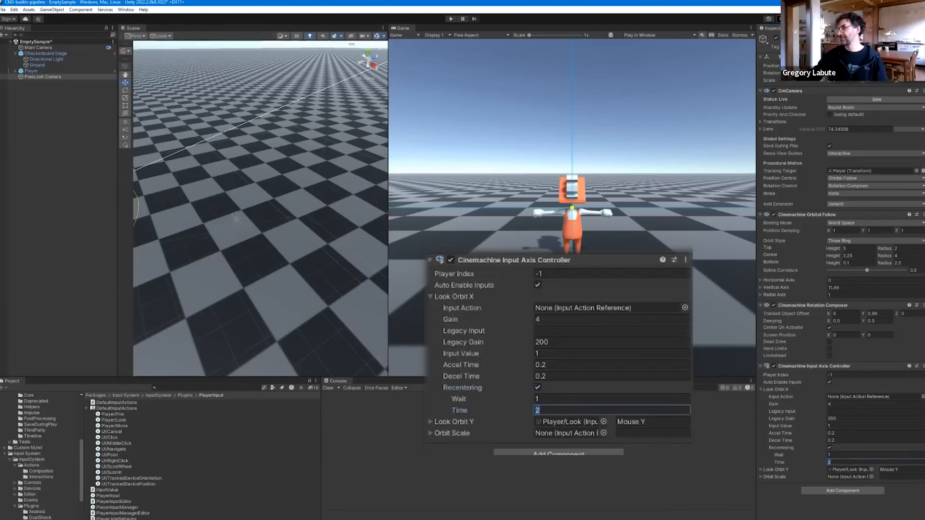
key(Return)
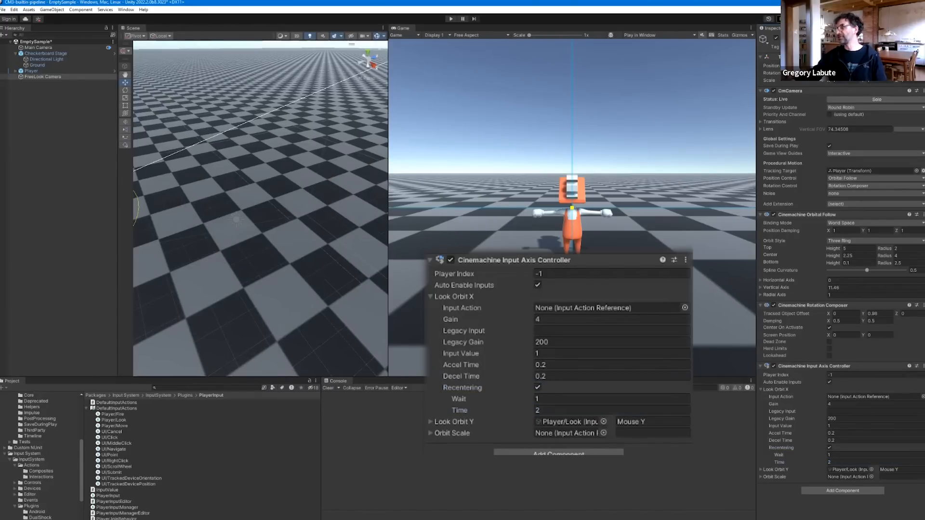
click(761, 389)
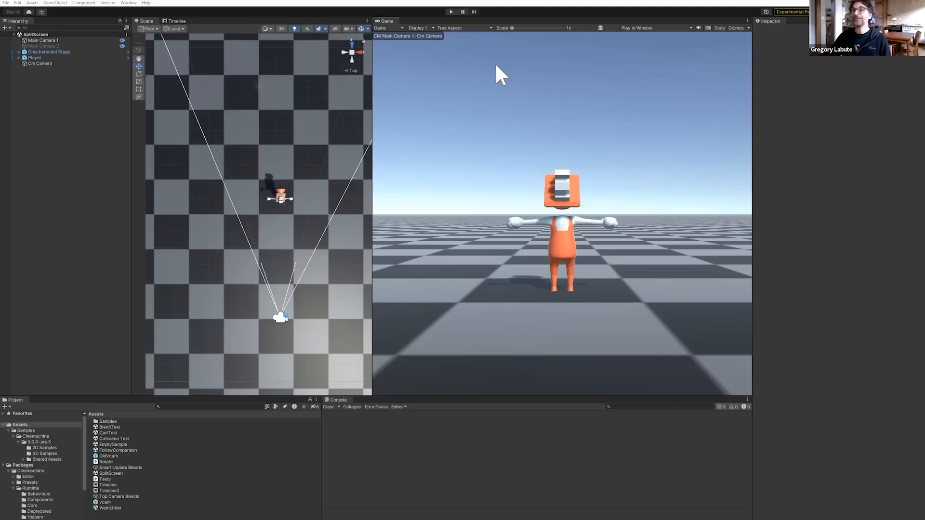
- Activate the disabled Main Camera 2 object in the SplitScreen scene
click(42, 40)
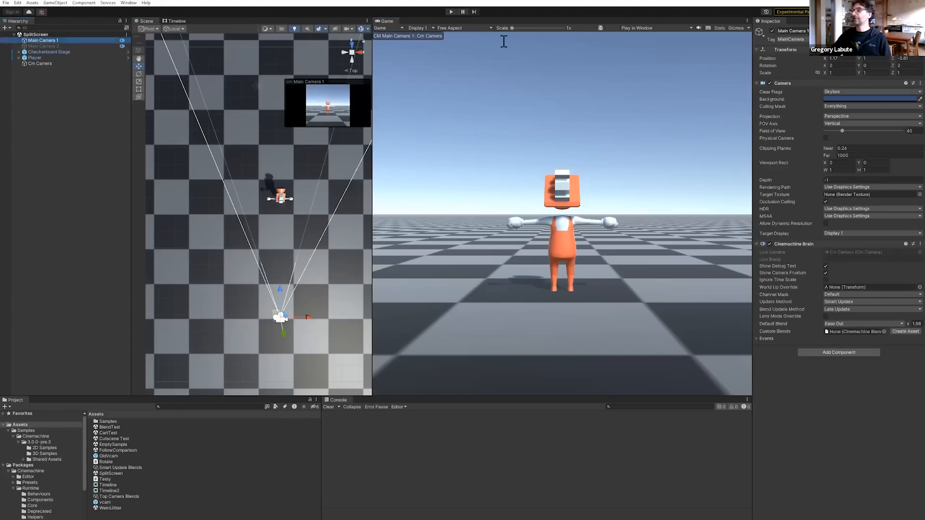
click(42, 46)
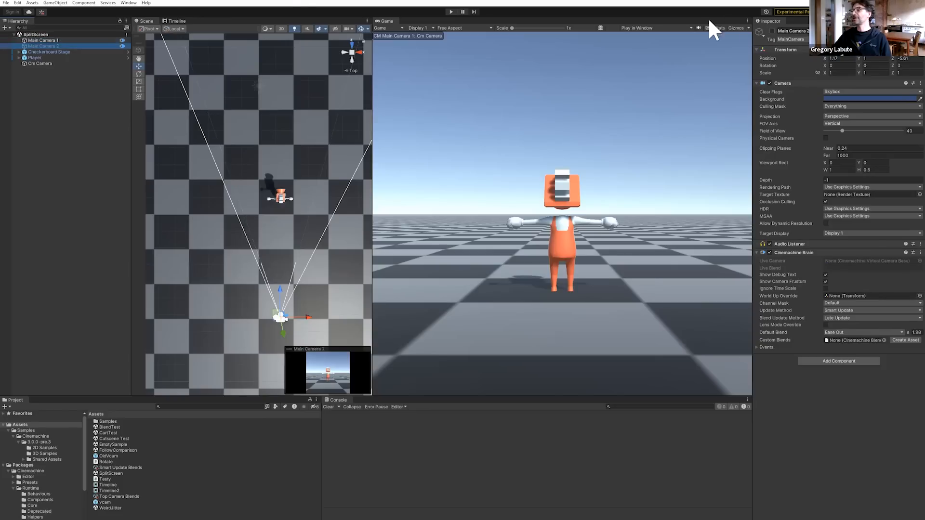
click(772, 31)
- Set Main Camera 1's Viewport Rect to Y 0.5 and H 0.5
click(66, 40)
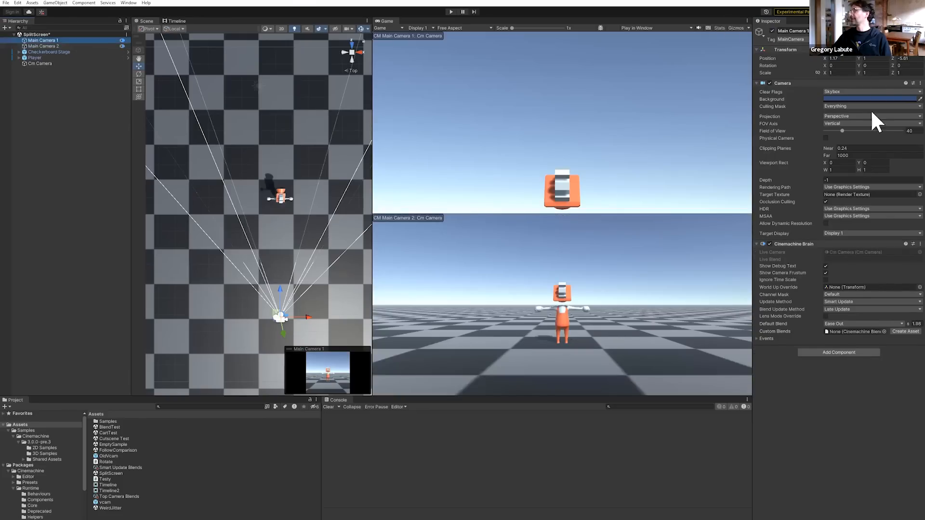
click(878, 163)
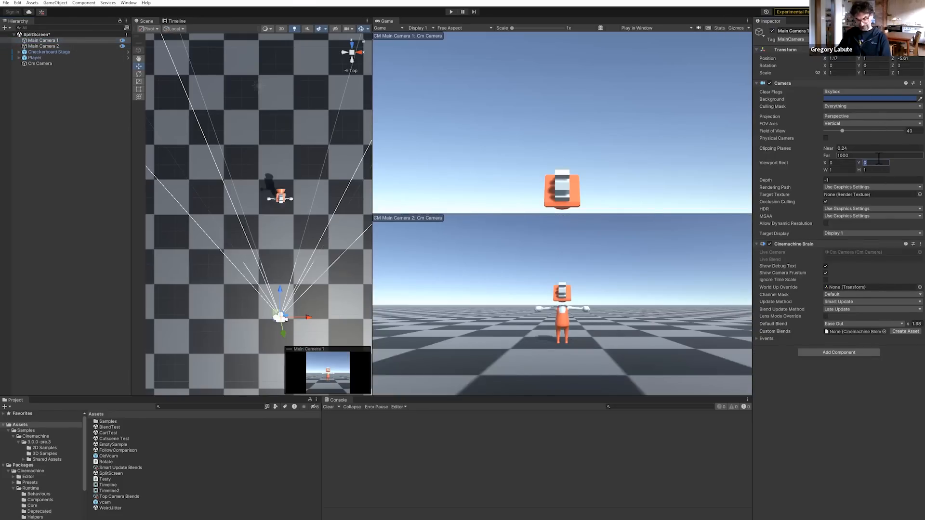
text(0.5)
key(Tab)
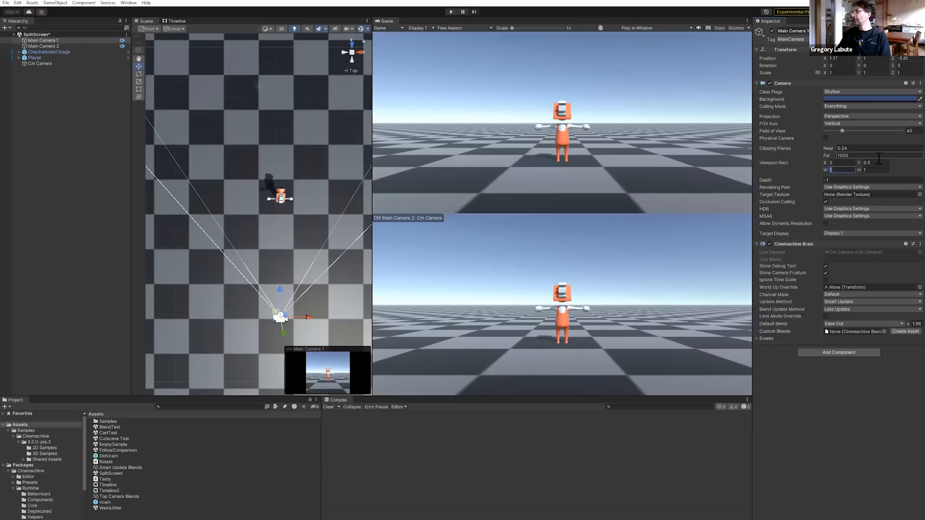
click(880, 170)
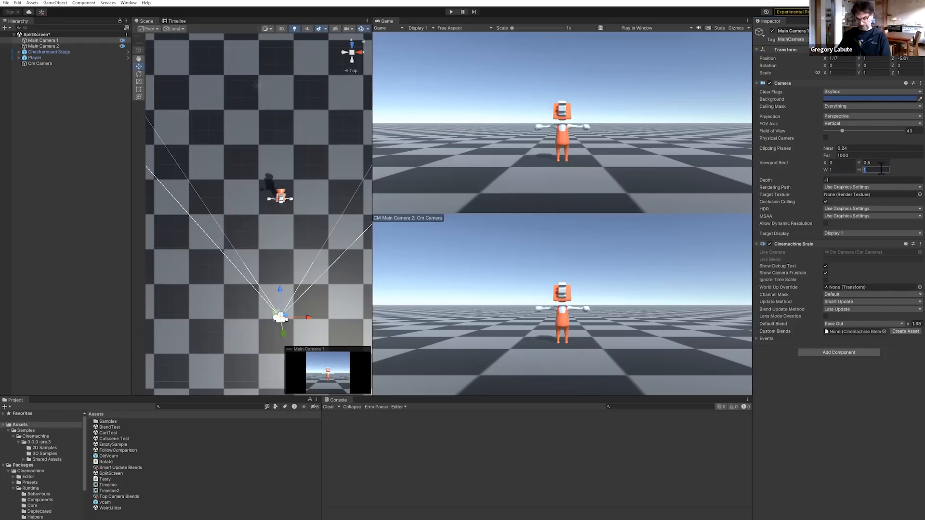
key(BackSpace)
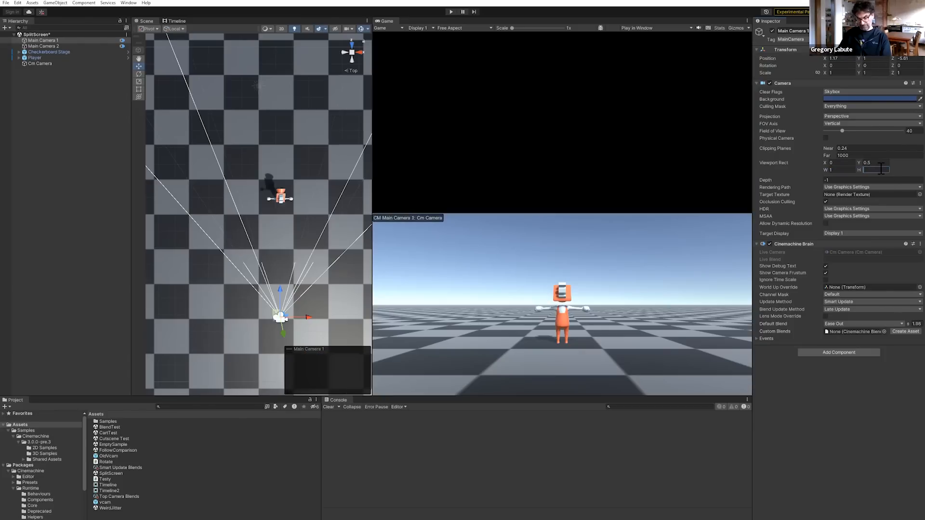
text(0.5)
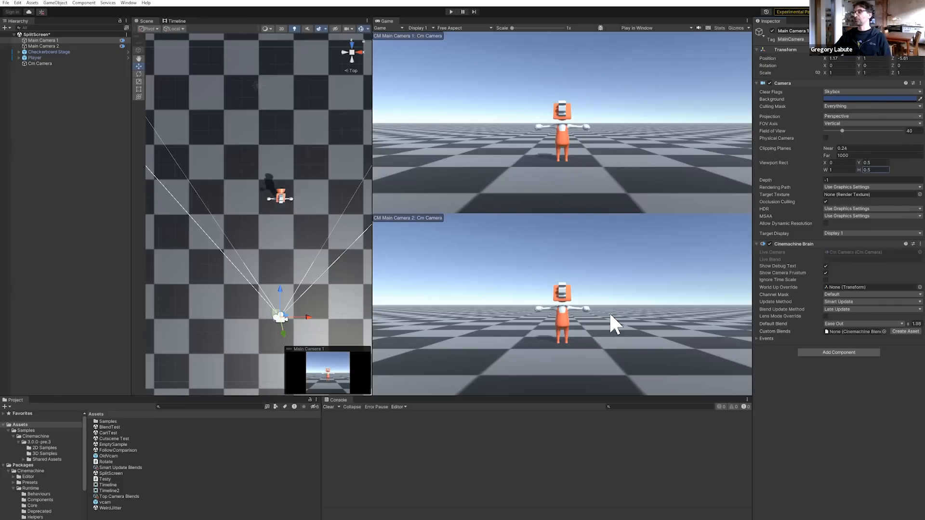
- Move the Player across the ground to about X -0.36, Z 3.11
click(39, 63)
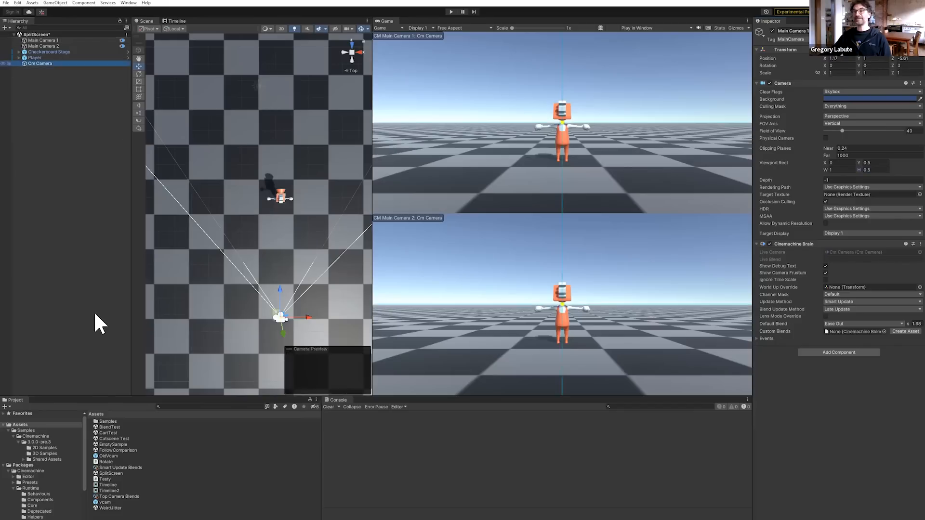
click(39, 58)
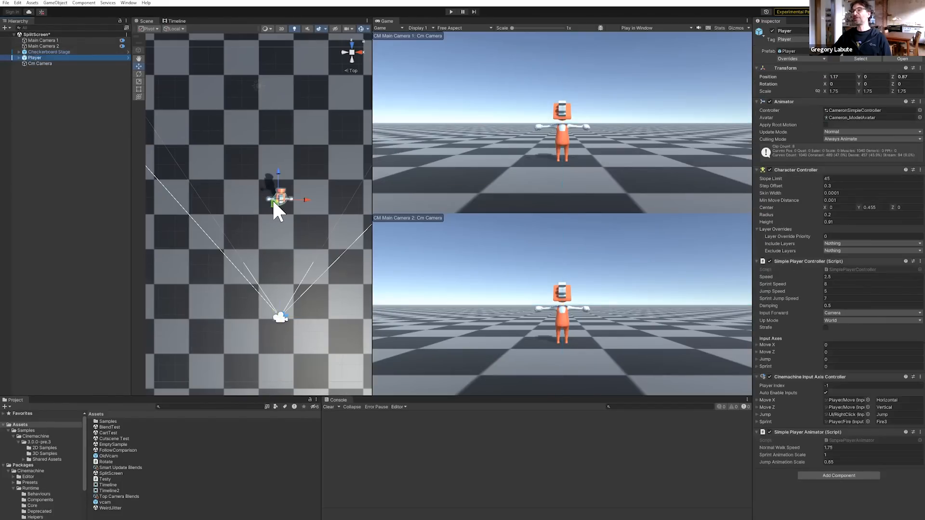
drag(273, 200, 258, 179)
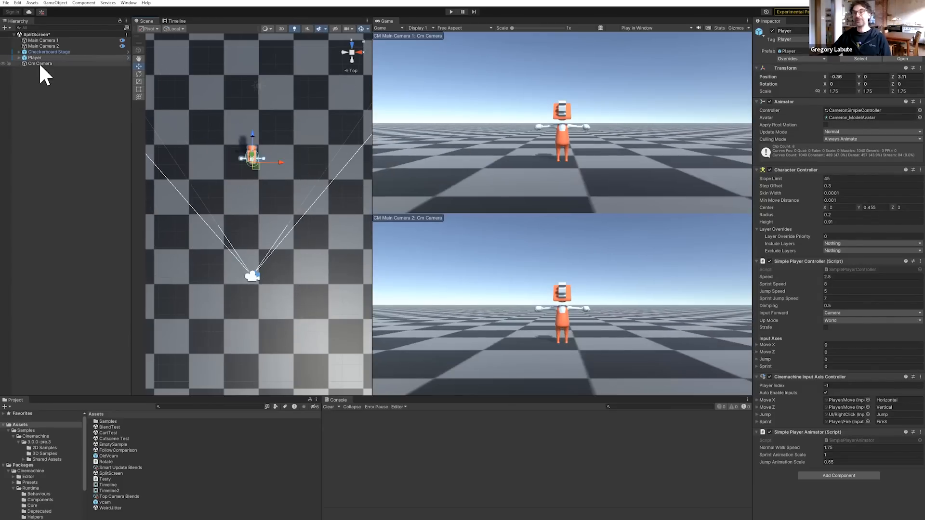
- Duplicate the Cm Camera object and solo the copy
click(23, 65)
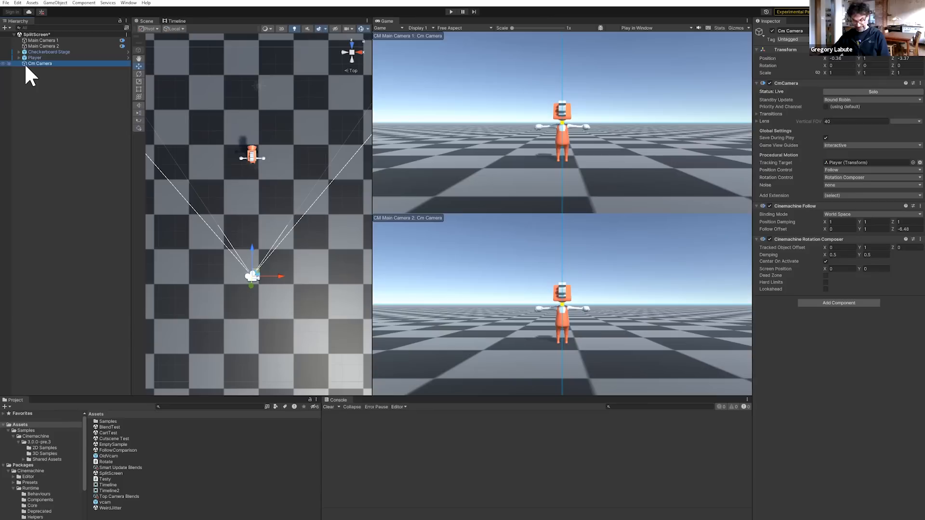
key(ctrl+d)
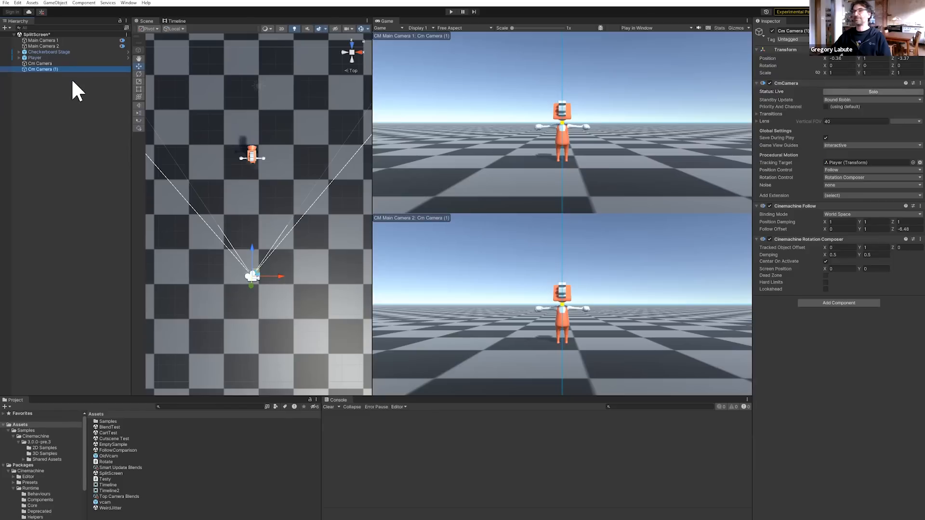
drag(257, 271, 292, 261)
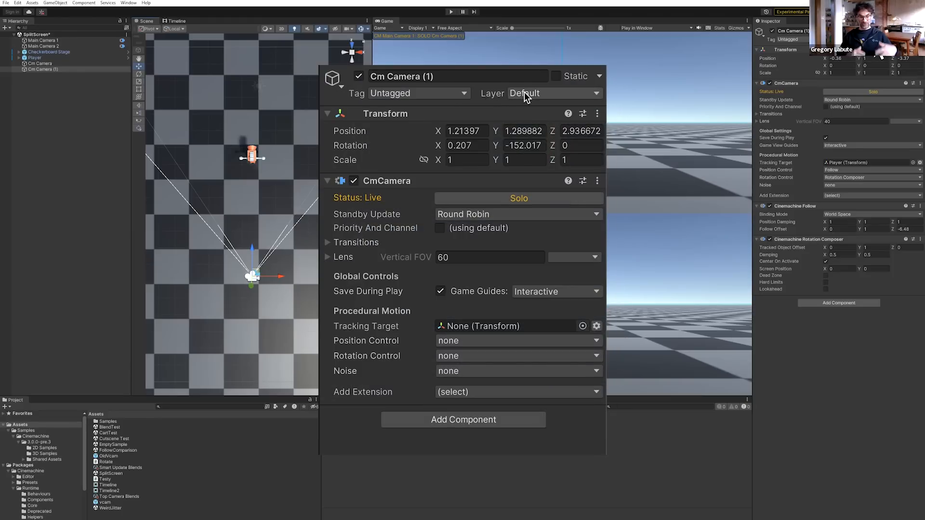
click(526, 95)
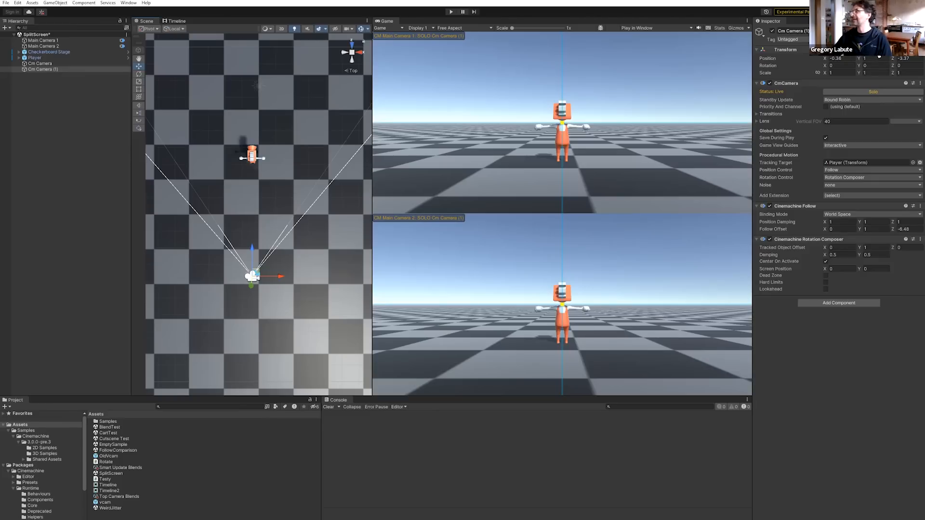
- Set the Channel Mask of Main Camera 1's Cinemachine Brain to Channel01 only
click(53, 40)
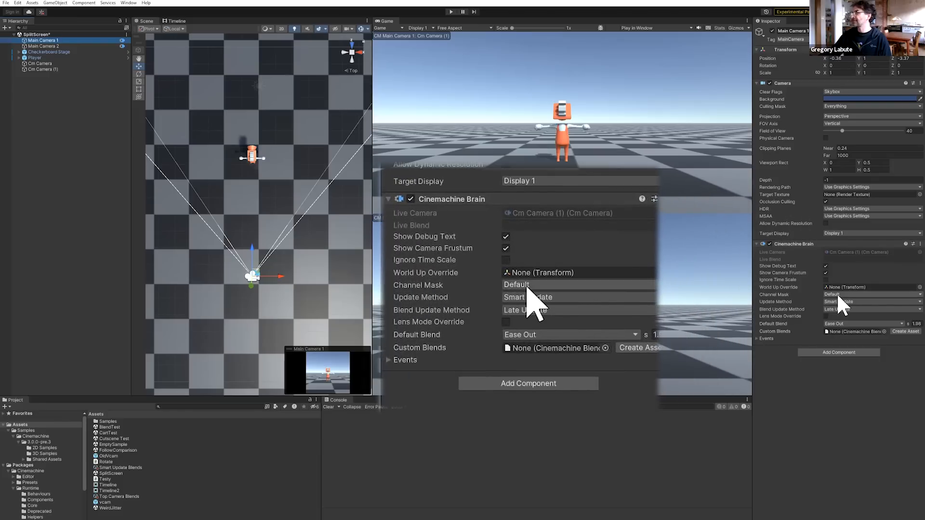
click(837, 294)
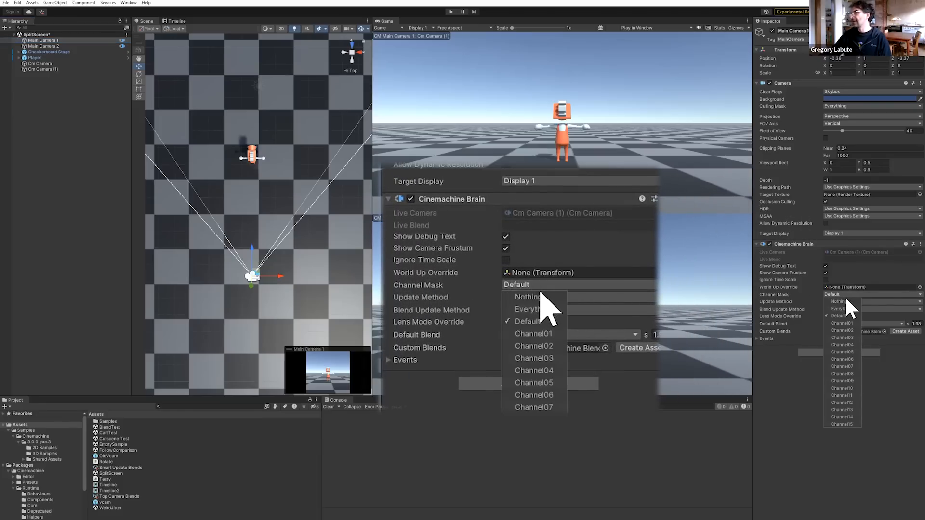
click(843, 299)
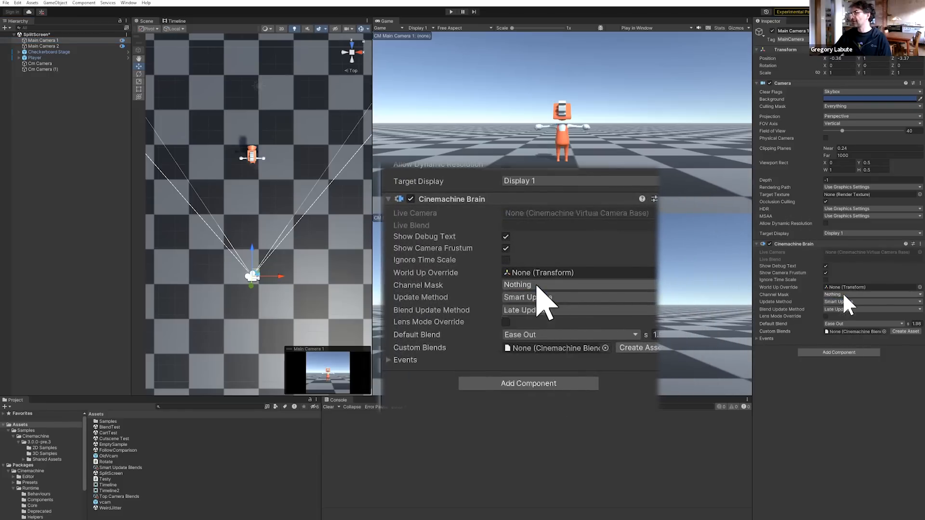
click(846, 323)
click(845, 330)
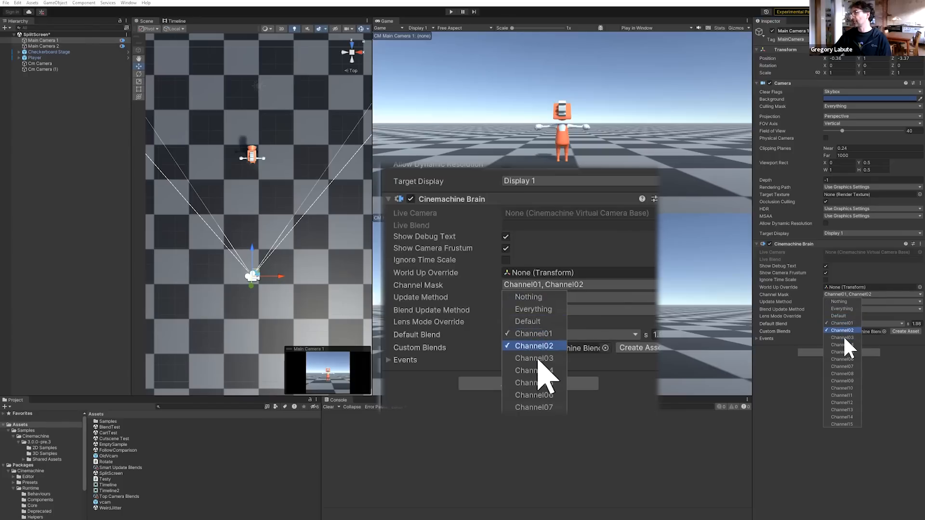
click(845, 337)
click(844, 336)
click(845, 330)
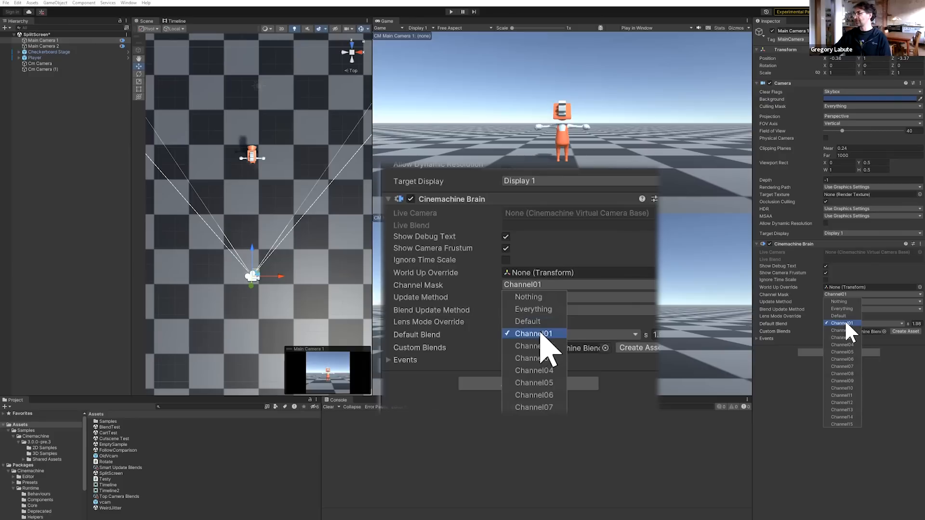
- Set the Channel Mask of Main Camera 2's Cinemachine Brain to Channel02 only
click(44, 45)
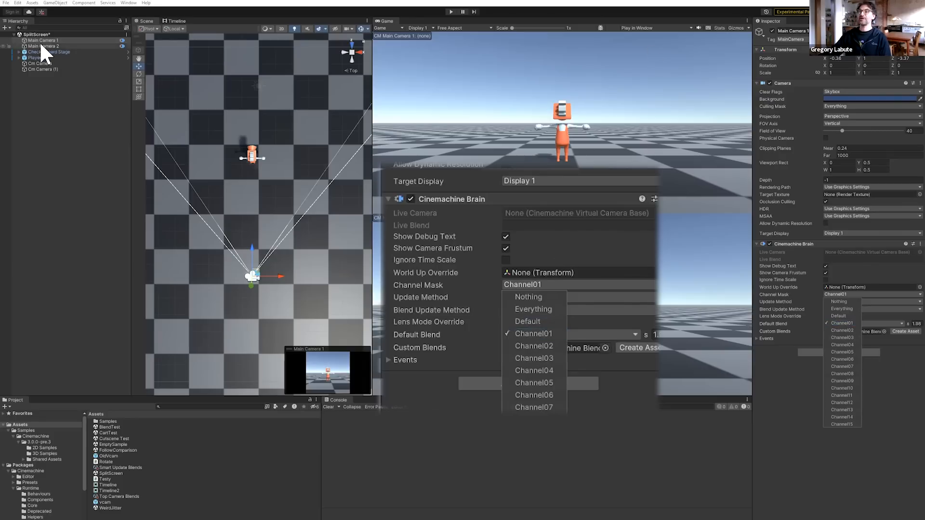
click(860, 303)
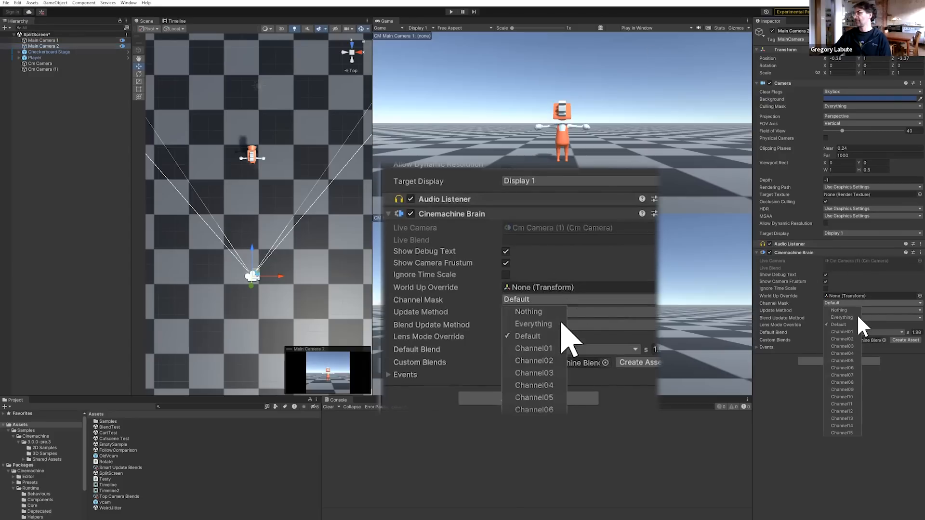
click(841, 339)
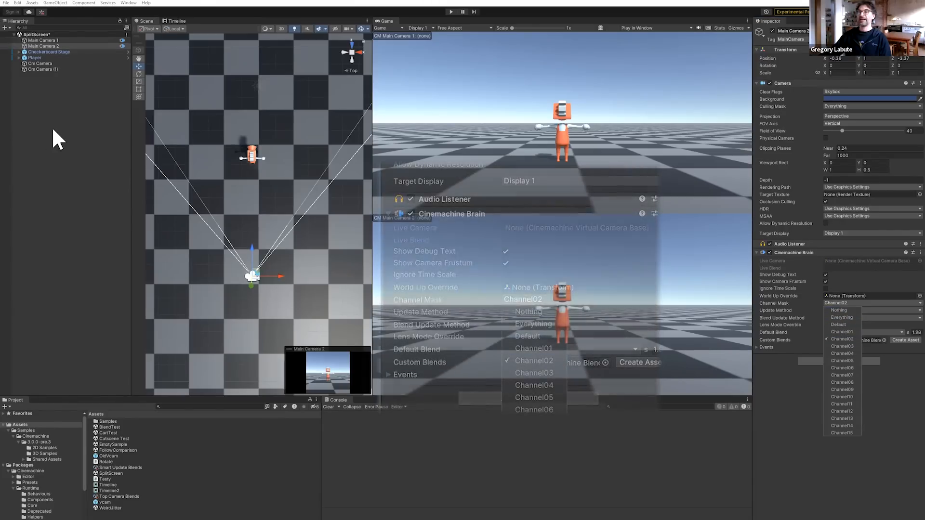
click(52, 98)
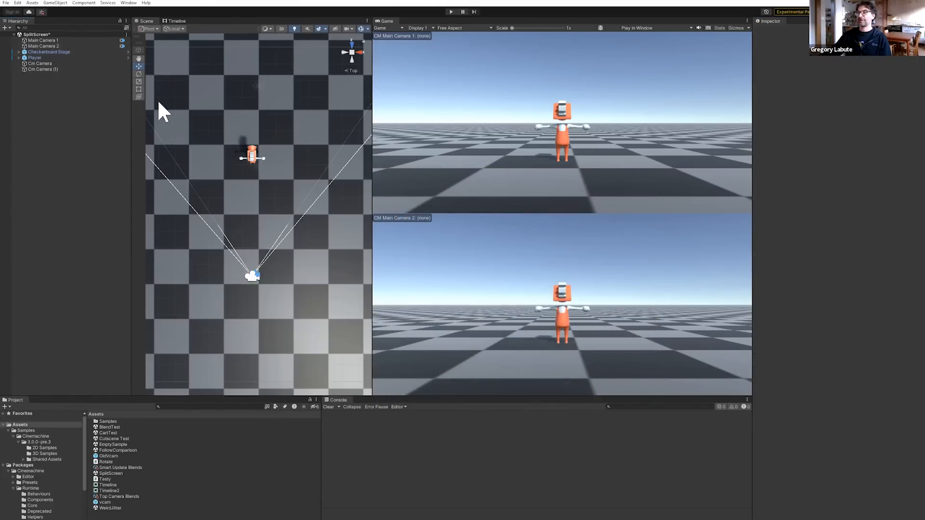
- Move the Player across the ground to about Z 3.28
click(33, 58)
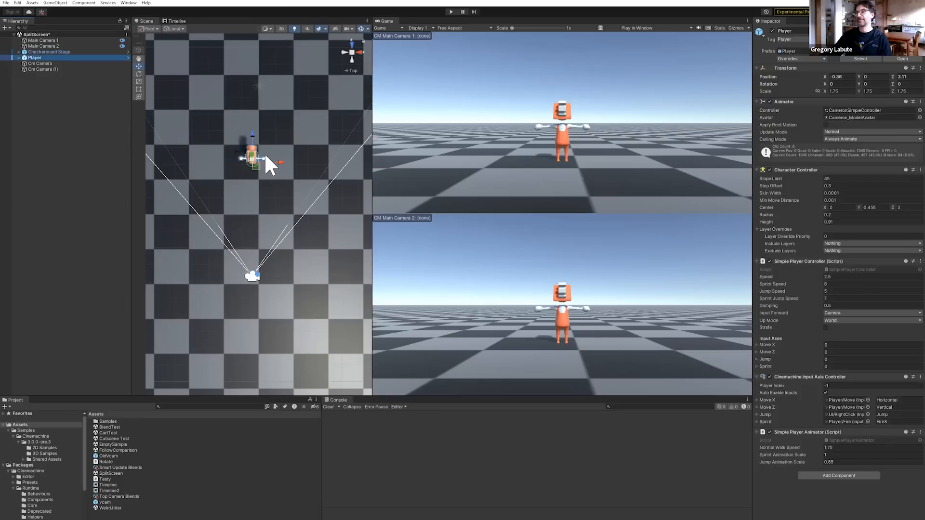
mouse_move(264, 152)
mouse_down()
mouse_move(326, 196)
mouse_move(320, 159)
mouse_move(233, 149)
mouse_move(265, 117)
mouse_move(230, 146)
mouse_move(314, 241)
mouse_move(248, 155)
mouse_move(262, 164)
mouse_up()
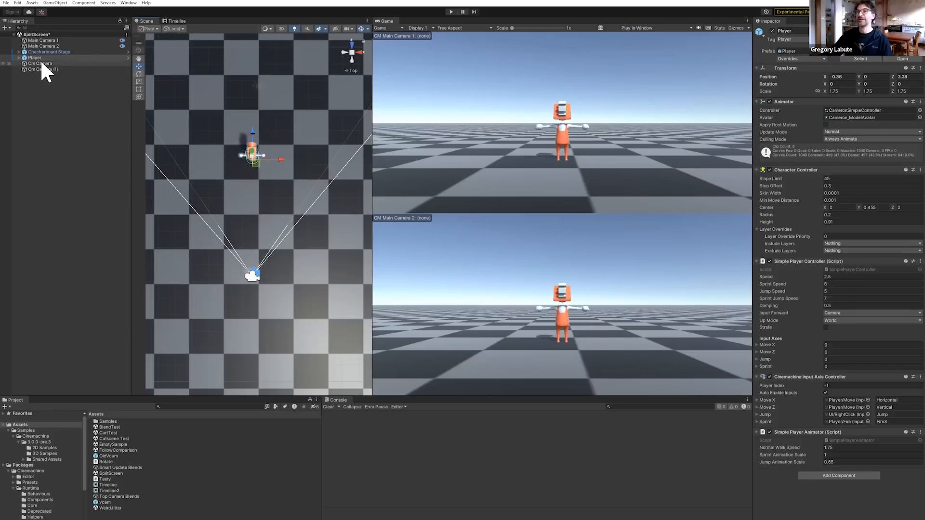
- Enable Priority And Channel on Cm Camera and assign it to Channel 01
click(41, 64)
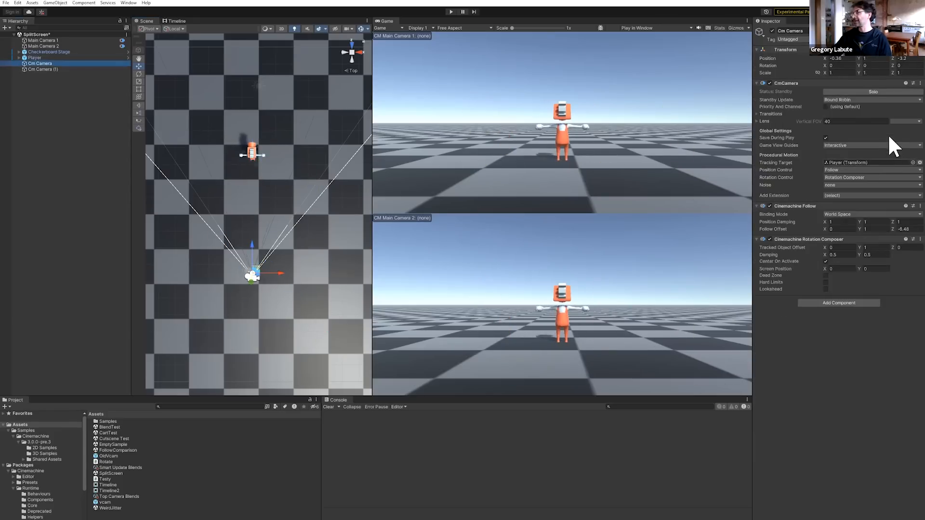
click(826, 106)
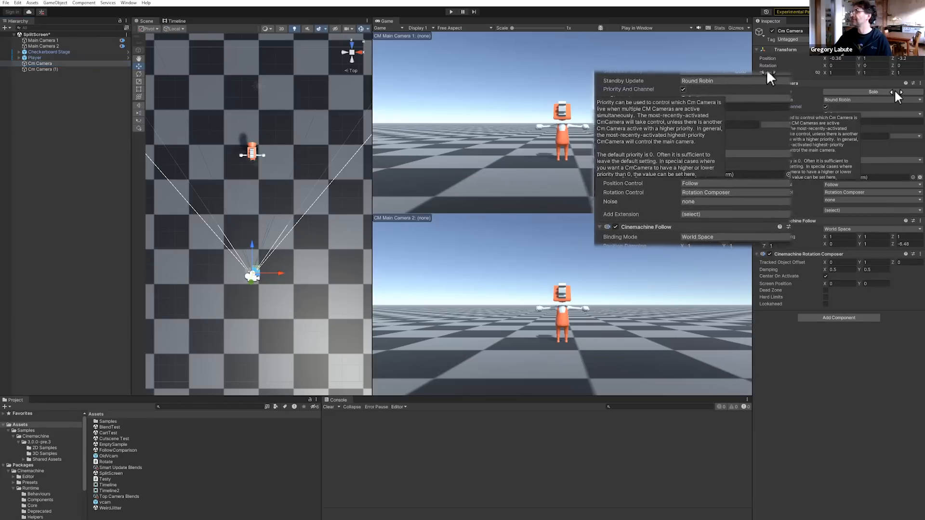
click(871, 116)
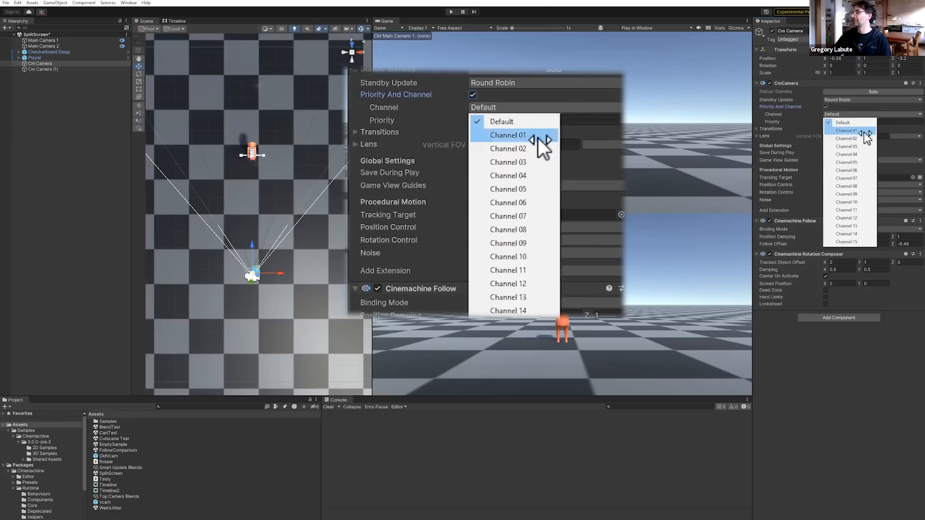
click(865, 130)
- Enable Priority And Channel on Cm Camera (1) and assign it to Channel 02
click(47, 69)
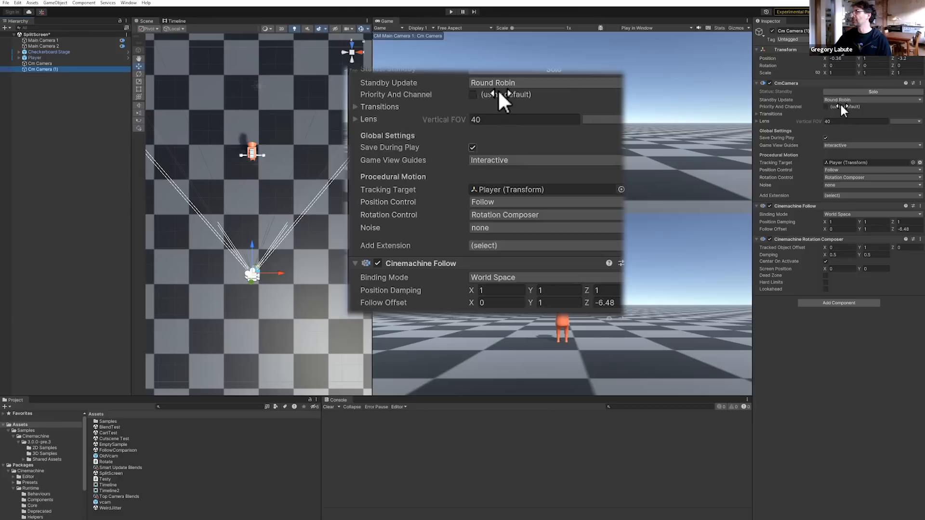
click(826, 106)
click(843, 116)
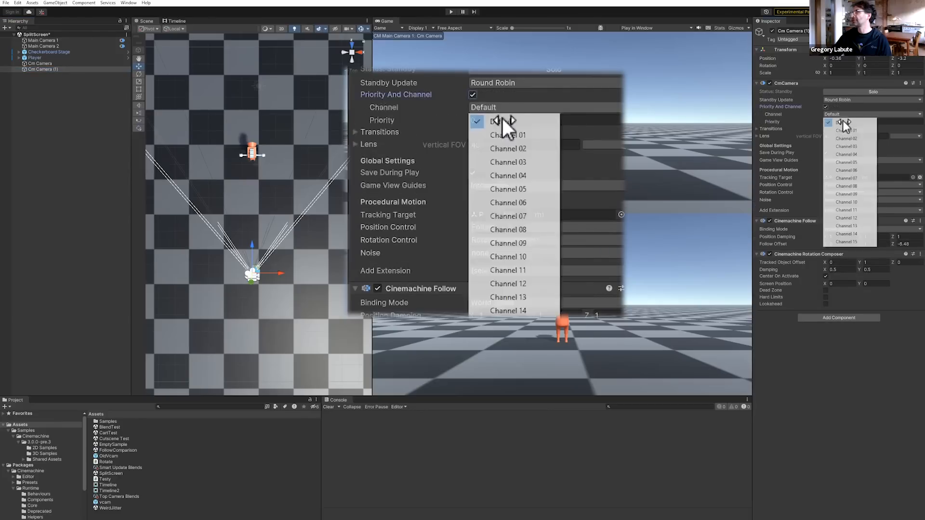
click(848, 139)
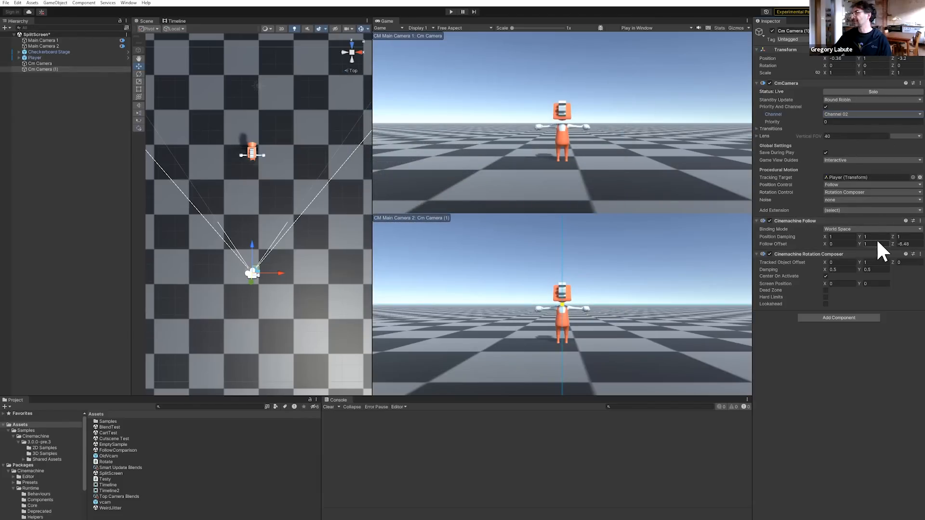
- Change Cm Camera (1)'s Follow Offset Z to a positive value to view the Player from the opposite side, and move the Player to test both views
drag(892, 243, 274, 262)
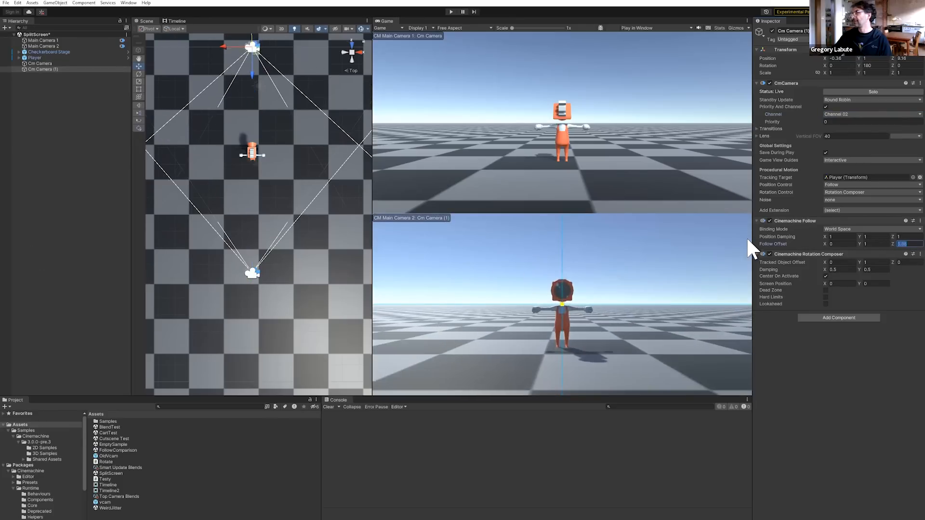
drag(859, 243, 909, 241)
click(257, 159)
drag(257, 164, 280, 149)
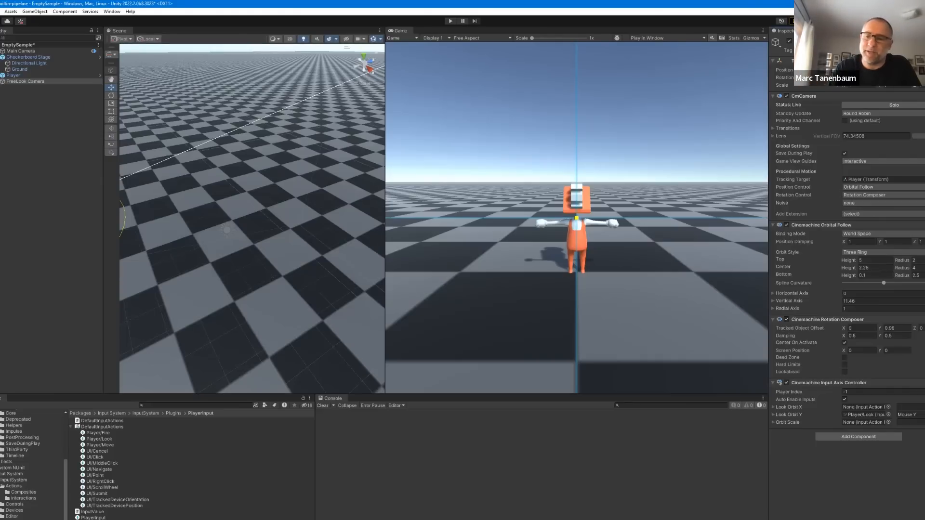
- Import the Old Samples from CM2 for the Cinemachine package through the Package Manager and close it
scroll(32, 462, up, 5)
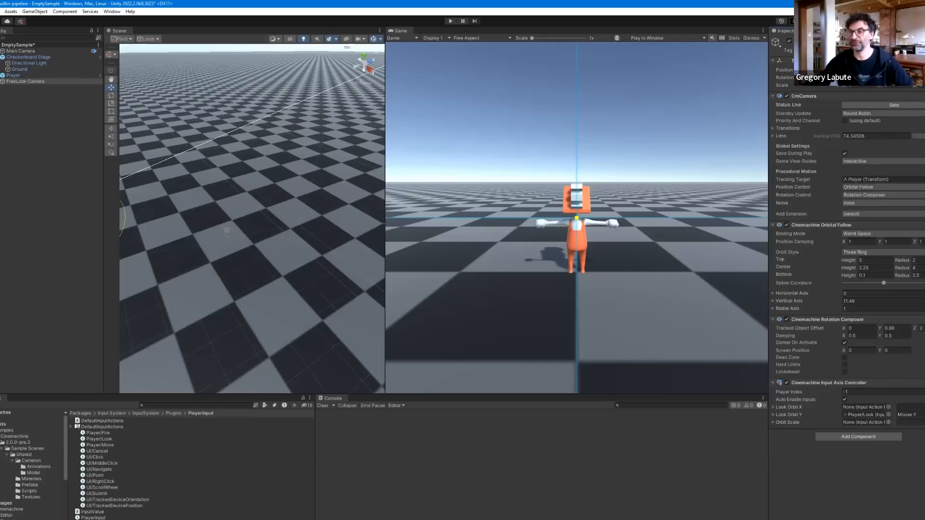
click(115, 12)
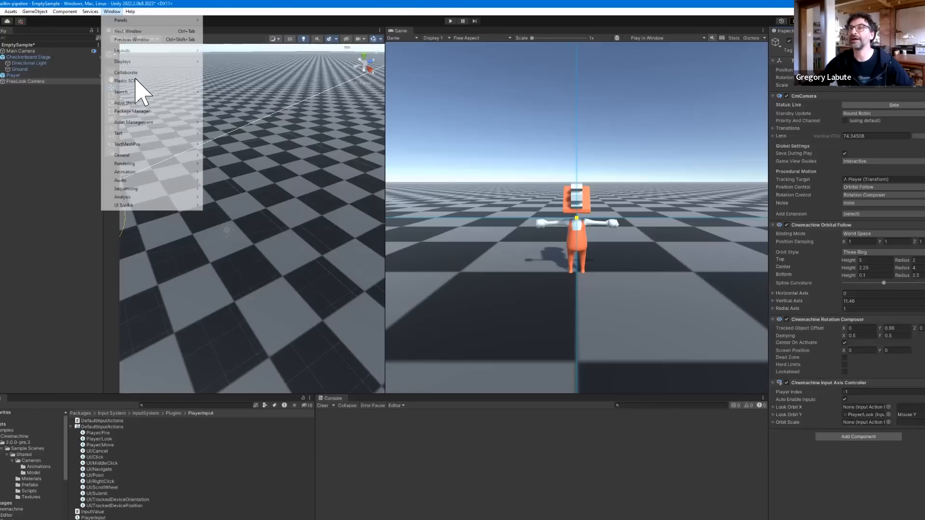
click(148, 113)
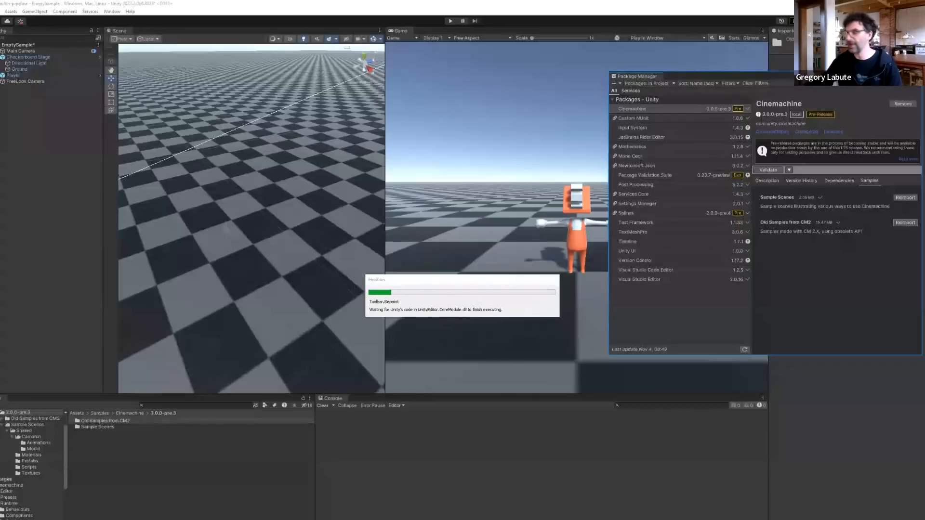
click(917, 75)
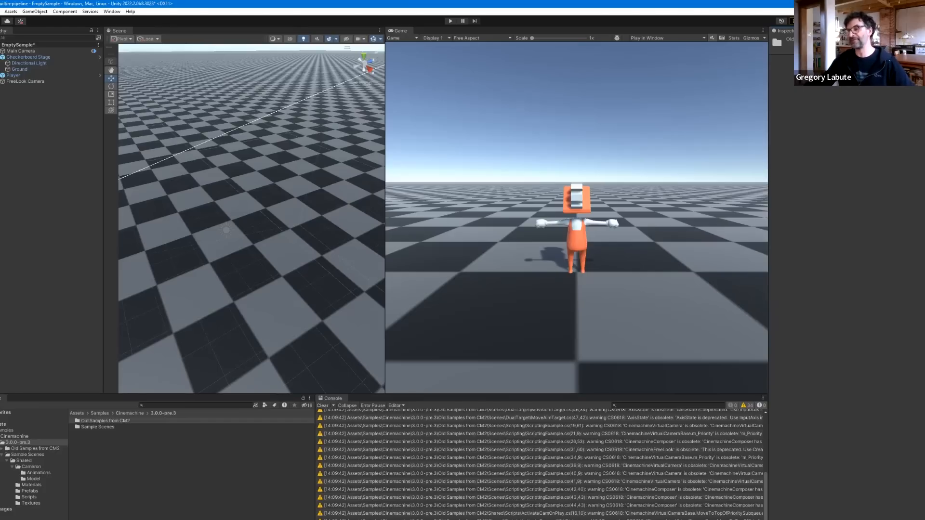
- Examine the Console's obsolete-API warnings for the scripts in Old Samples from CM2
scroll(539, 463, up, 1)
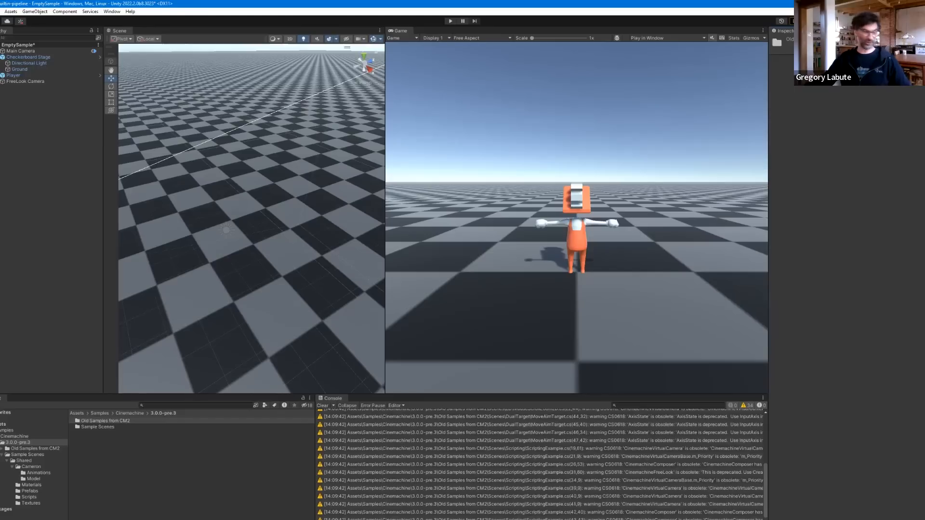
scroll(540, 462, up, 3)
scroll(540, 463, up, 2)
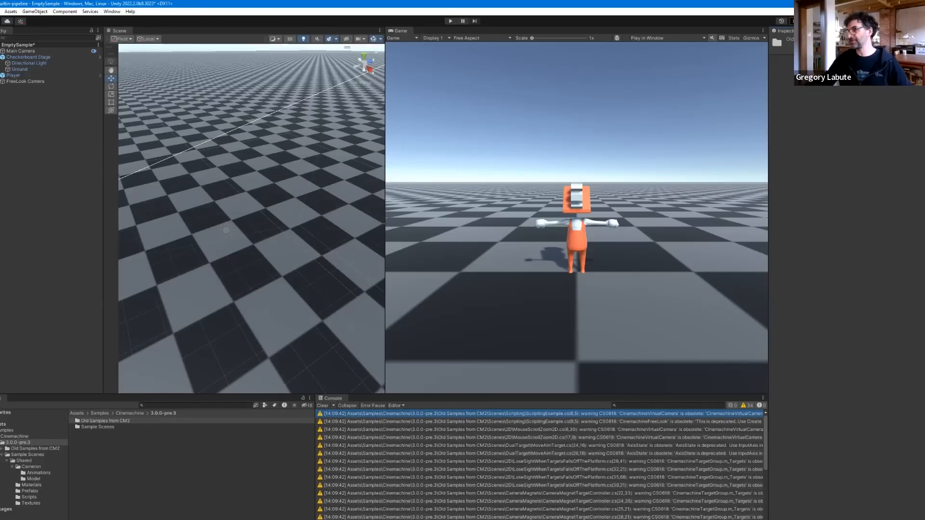
scroll(540, 463, down, 5)
scroll(540, 463, down, 2)
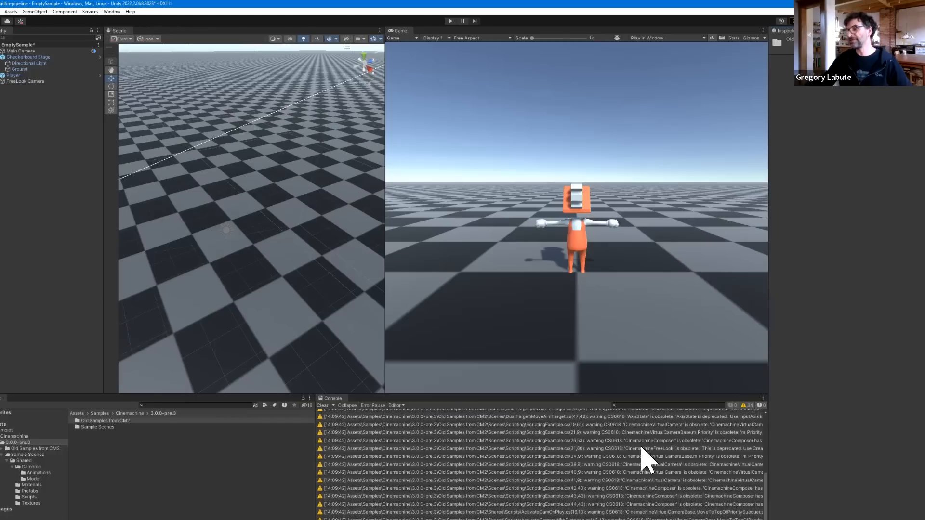
scroll(641, 448, up, 5)
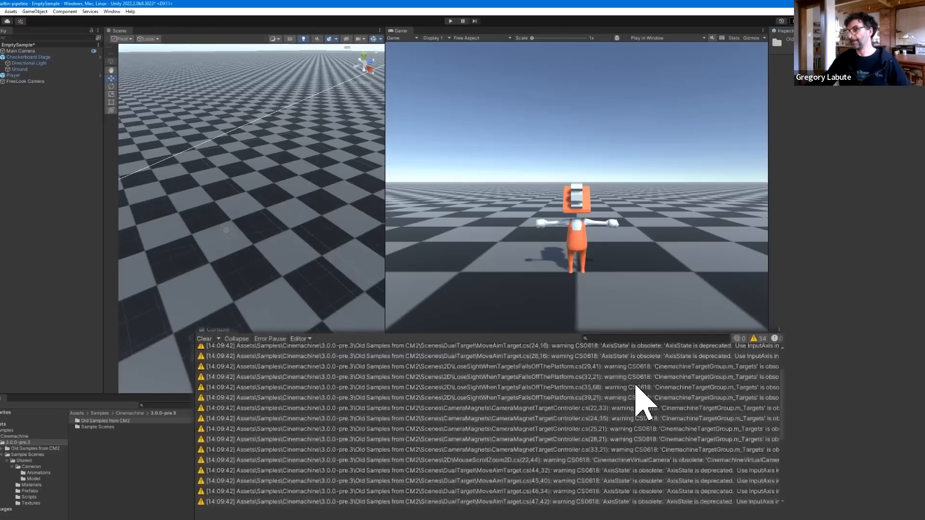
scroll(502, 396, down, 5)
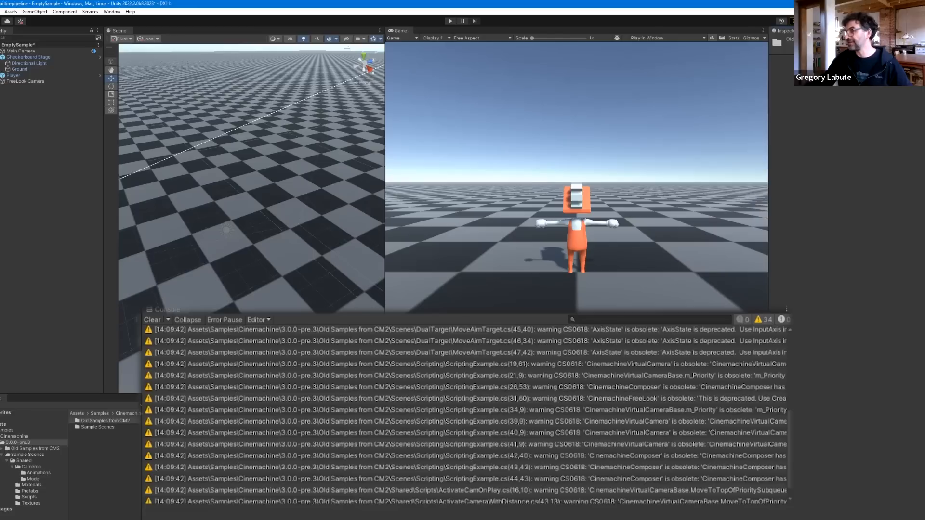
click(465, 387)
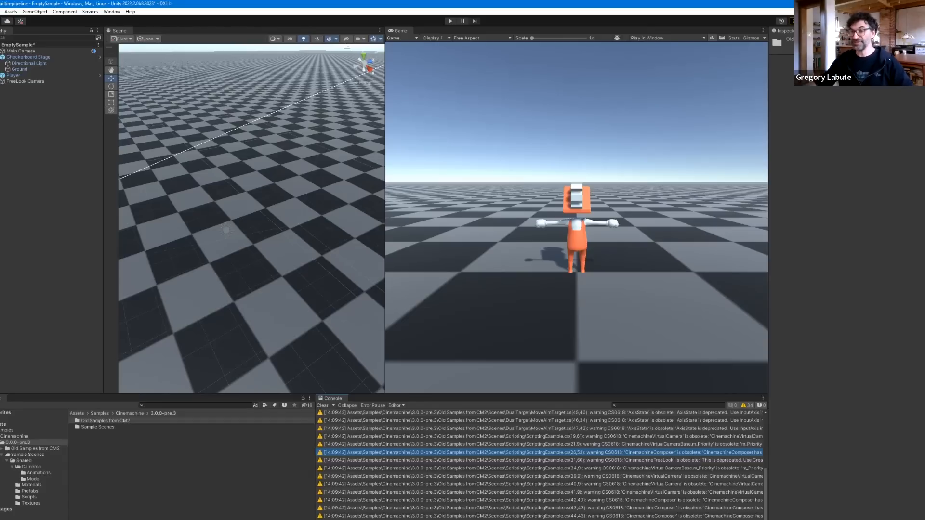
- Open the Free Look character scene from the Scenes folder of Old Samples from CM2
click(81, 421)
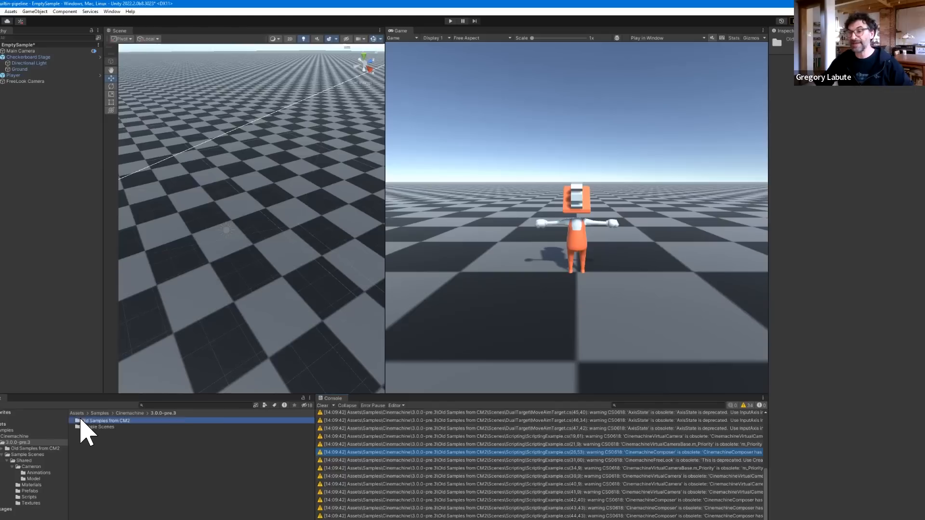
double_click(81, 421)
double_click(90, 422)
scroll(188, 465, down, 1)
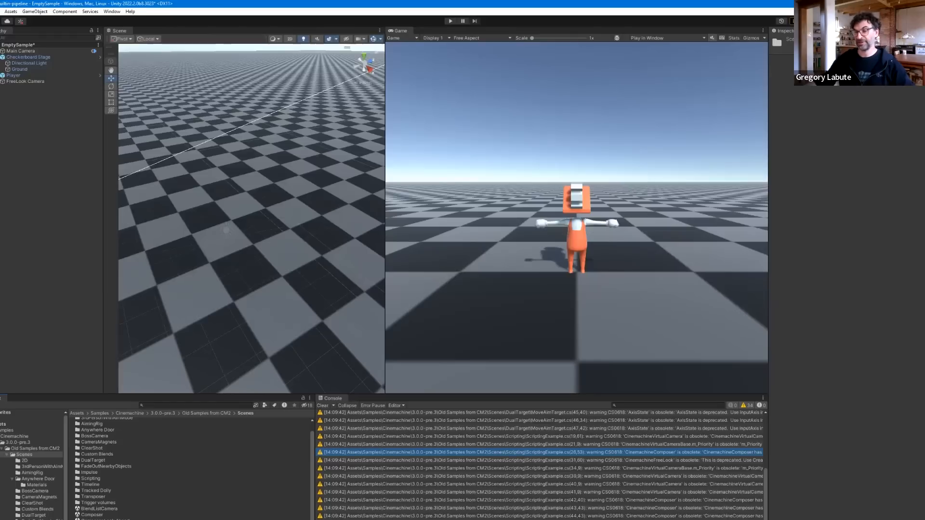
click(486, 317)
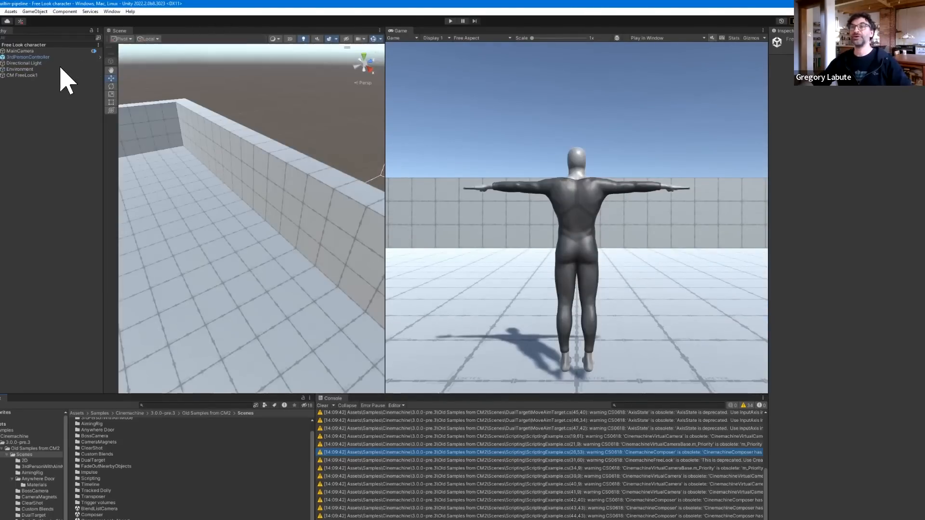
- Widen the Inspector for CM FreeLook1 and lower its Y Axis value until the Bottom Rig is active
click(24, 75)
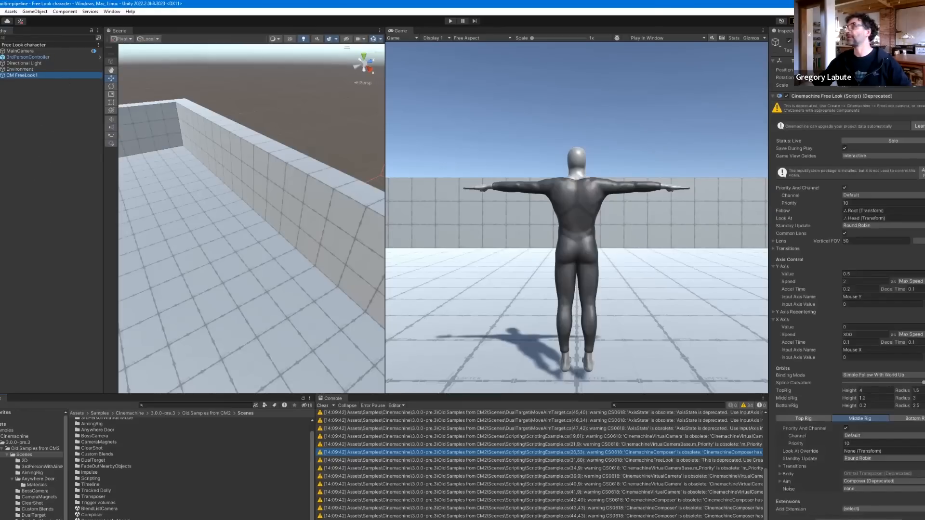
drag(768, 124, 700, 125)
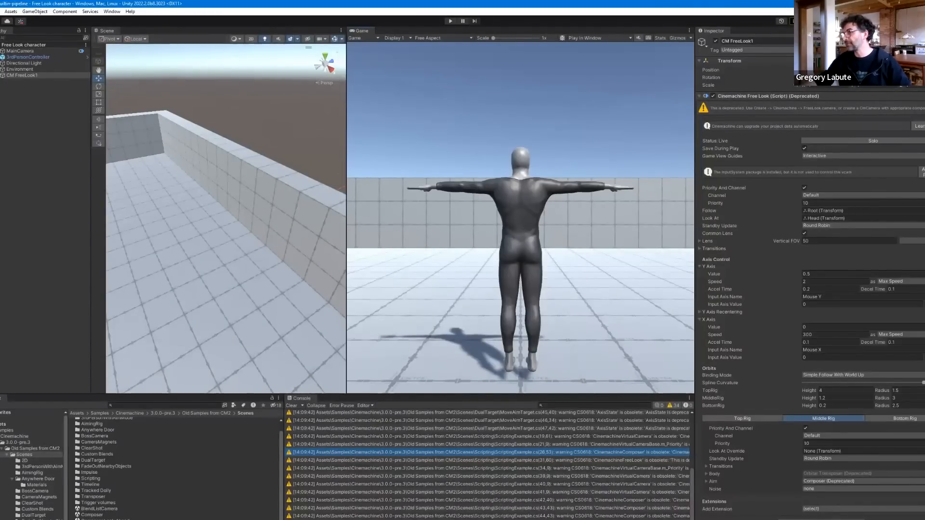
click(743, 418)
drag(714, 274, 707, 270)
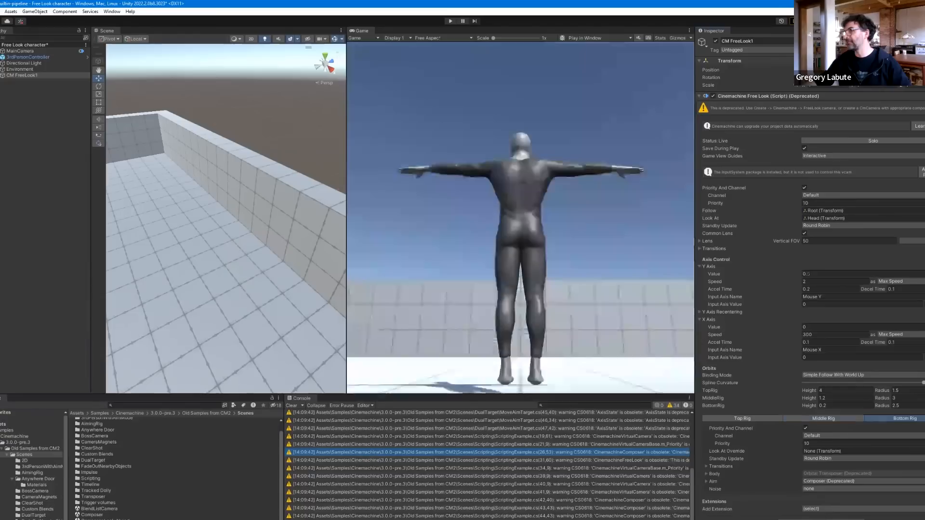
- Collapse CM FreeLook1's Y Axis settings and expand the Bottom Rig's Body and Aim sections to examine their damping and composer parameters
click(700, 267)
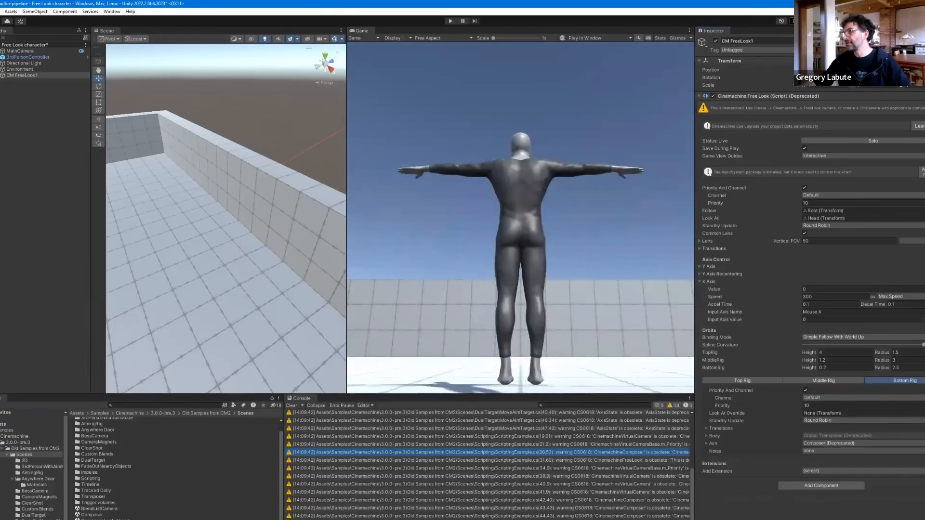
click(707, 436)
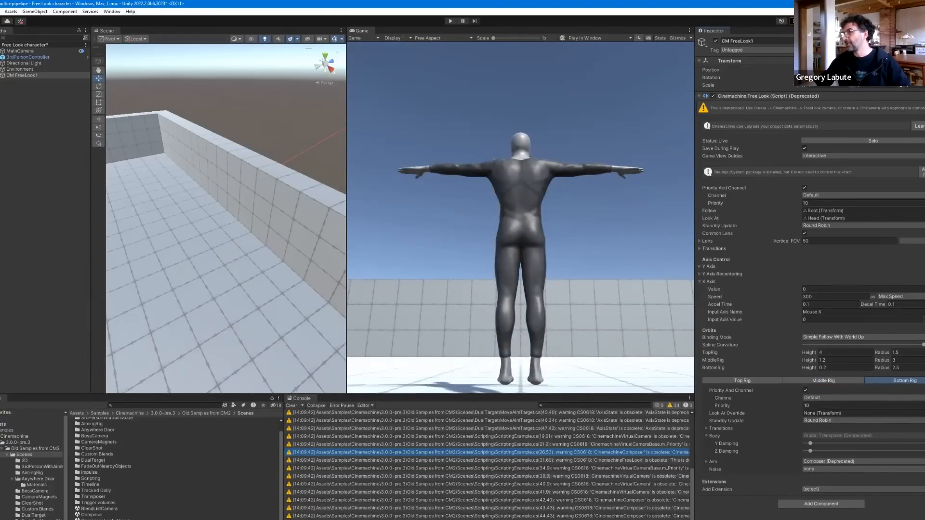
click(707, 462)
scroll(723, 458, down, 3)
scroll(722, 458, up, 1)
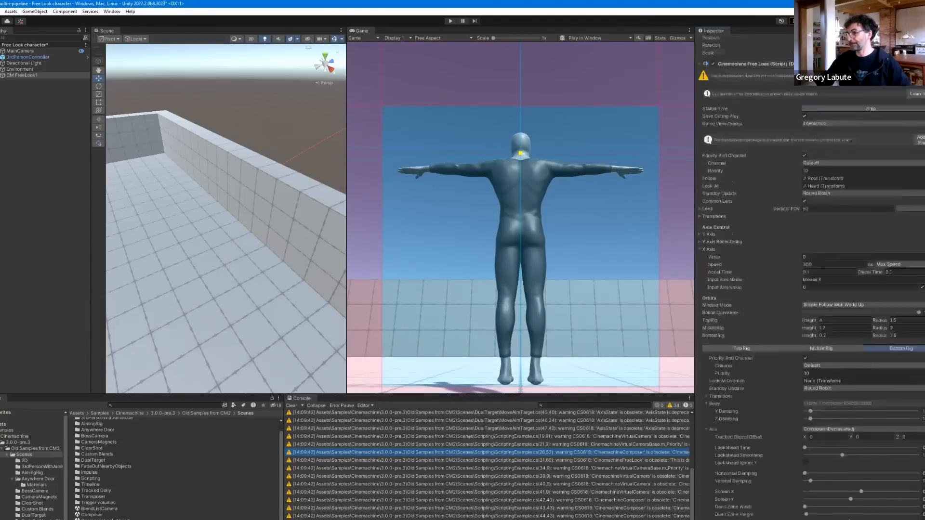
scroll(810, 289, up, 1)
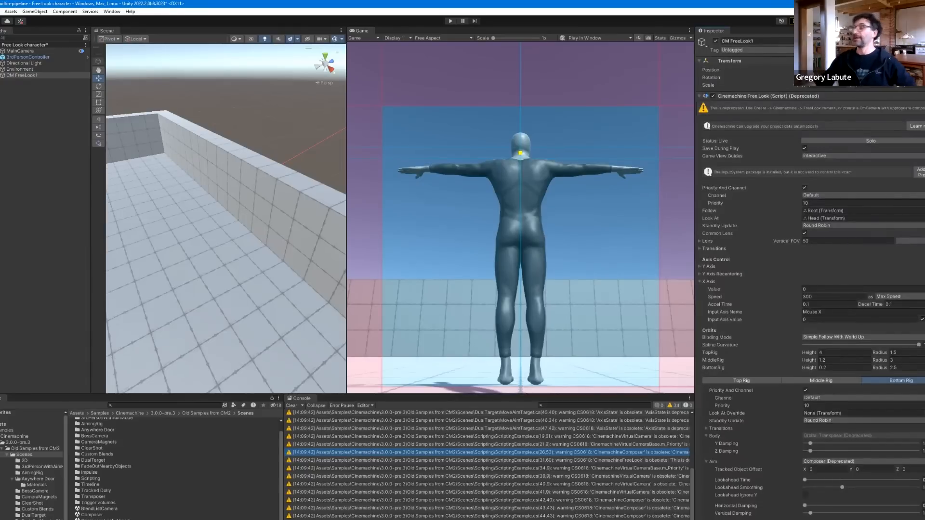
drag(695, 267, 712, 266)
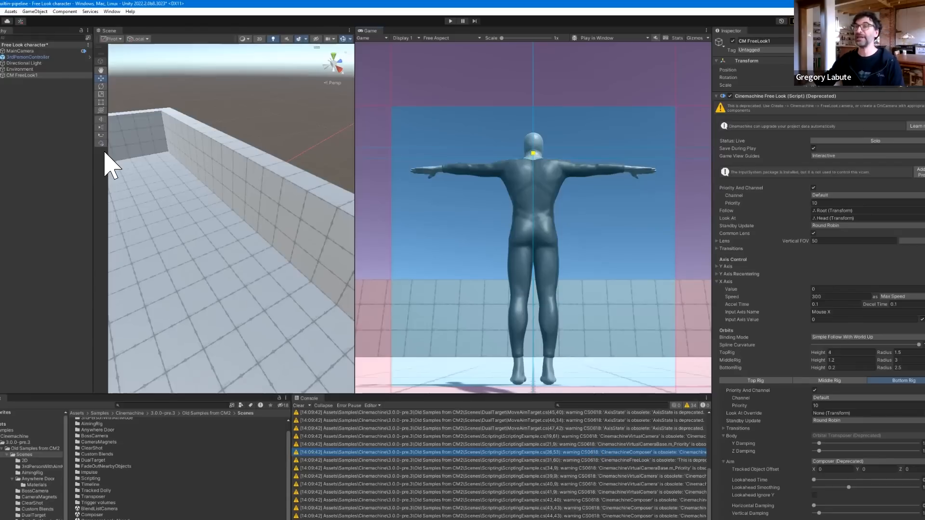
- Widen the Hierarchy slightly and upgrade the CM FreeLook1 object to a CmCamera with the Cinemachine Upgrader
drag(95, 152, 107, 153)
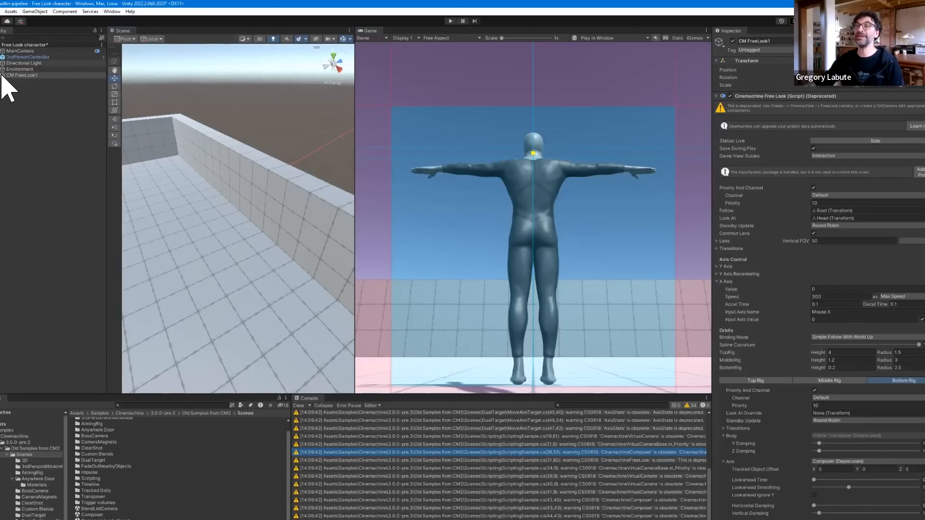
click(27, 75)
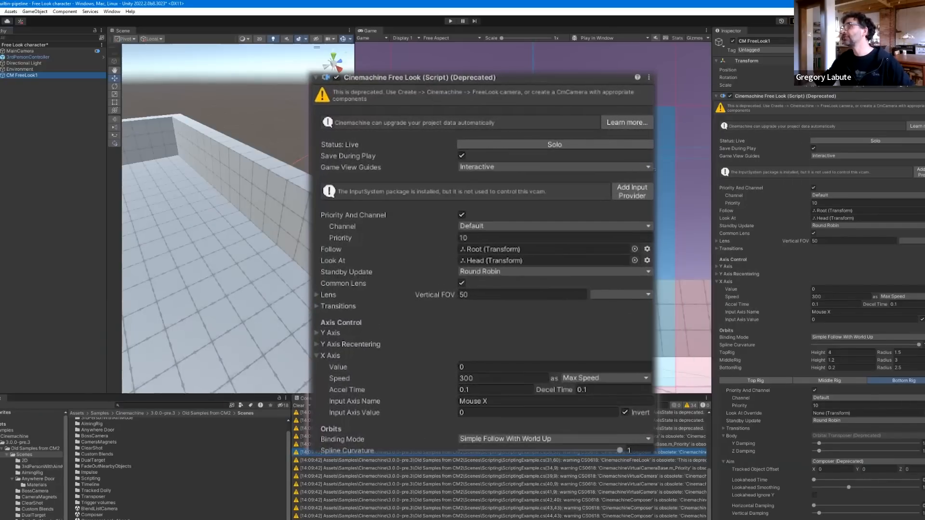
drag(669, 3, 733, 1)
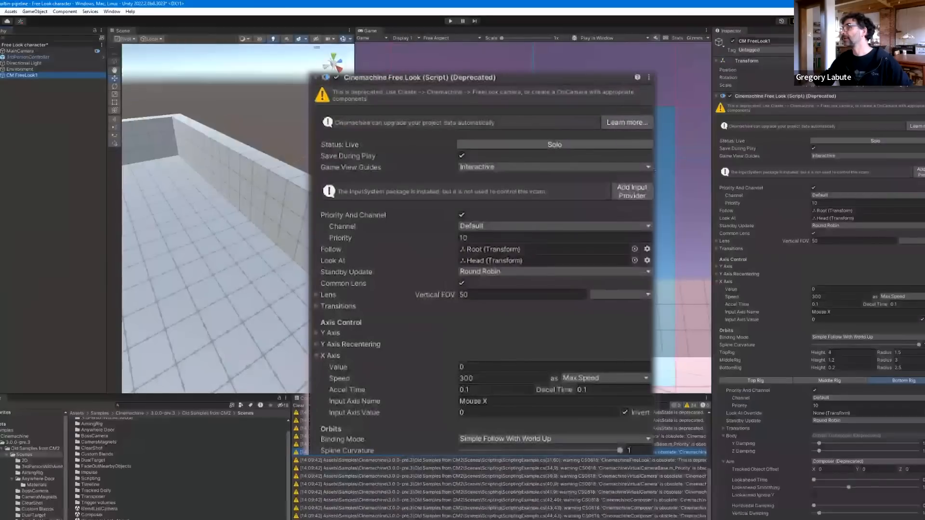
click(916, 126)
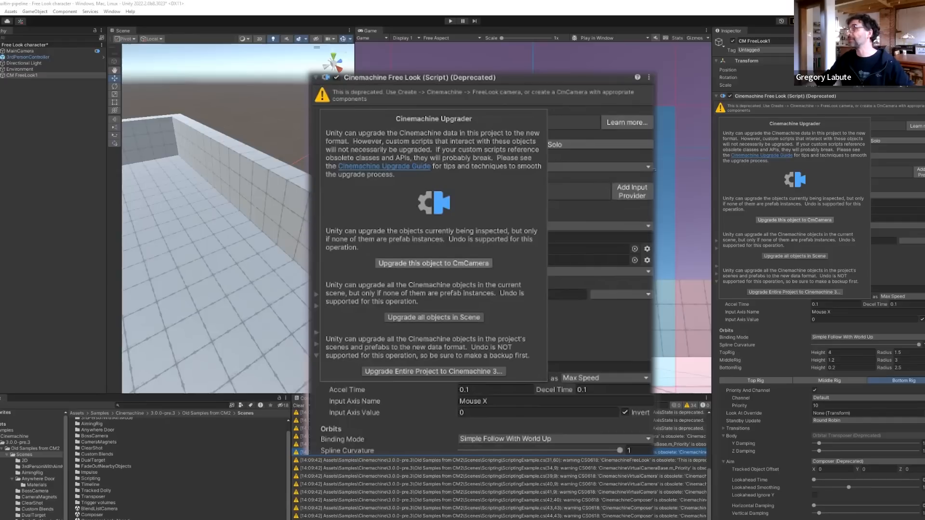
click(794, 220)
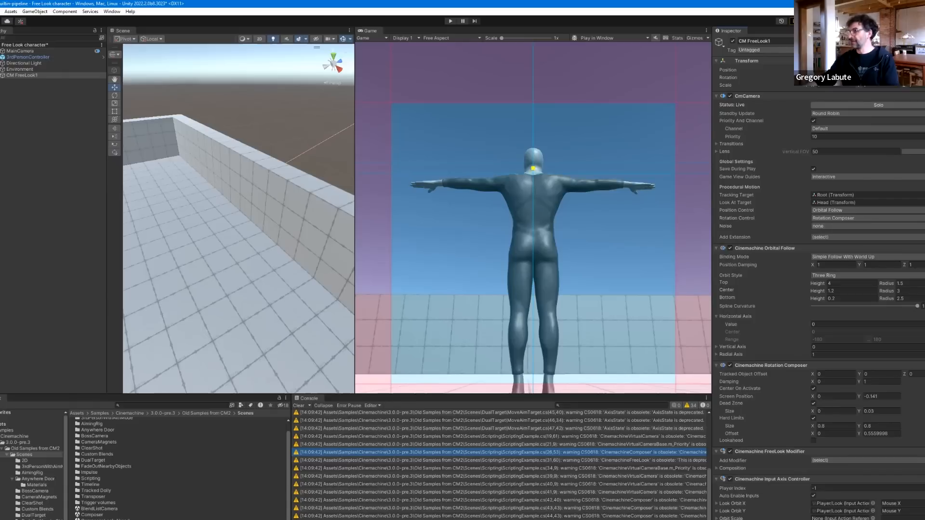
- Undo the upgrade of CM FreeLook1 to a CmCamera and look over its Free Look settings
key(ctrl+z)
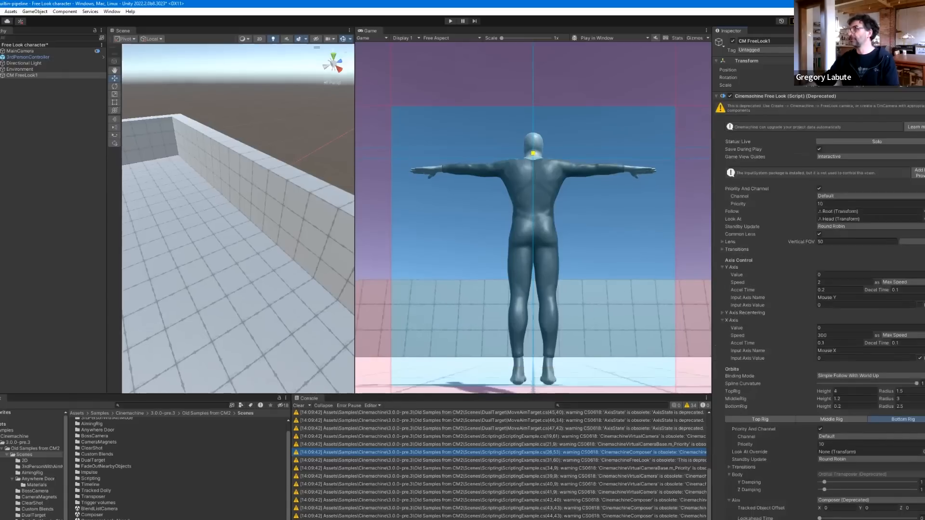
scroll(820, 290, down, 4)
scroll(819, 280, up, 4)
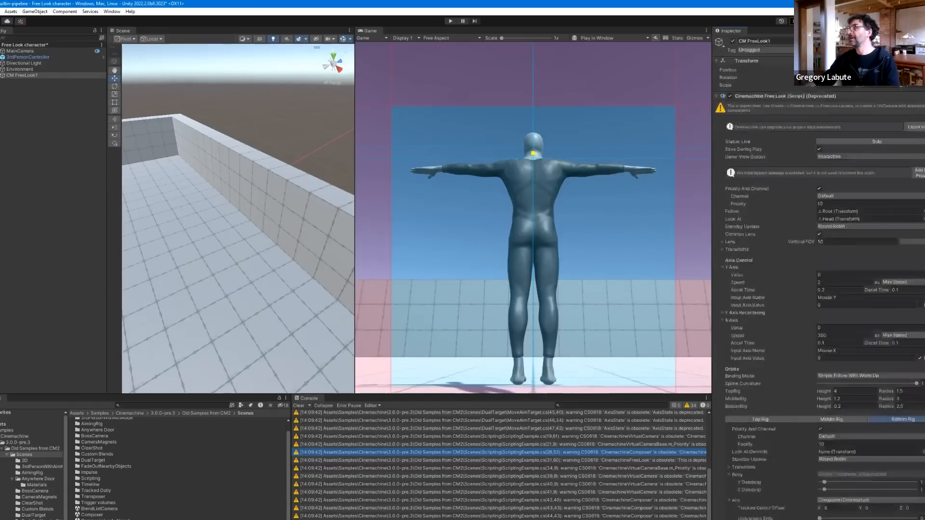
- Upgrade all Cinemachine objects in the current scene with the Cinemachine Upgrader and undo that upgrade
click(915, 127)
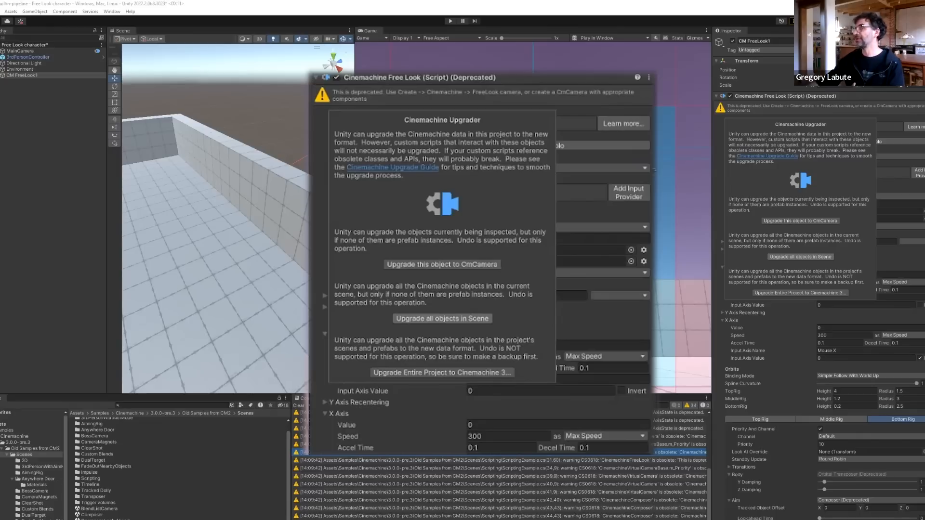
click(801, 257)
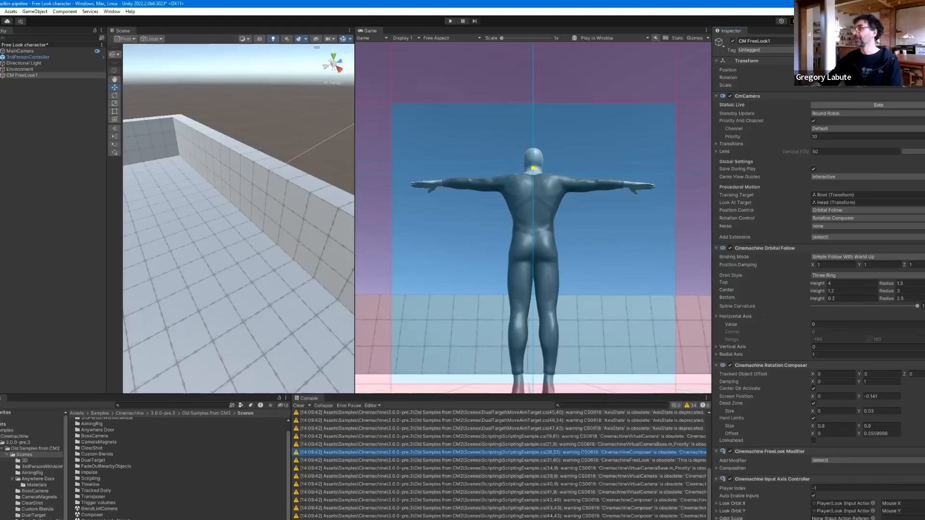
key(ctrl+z)
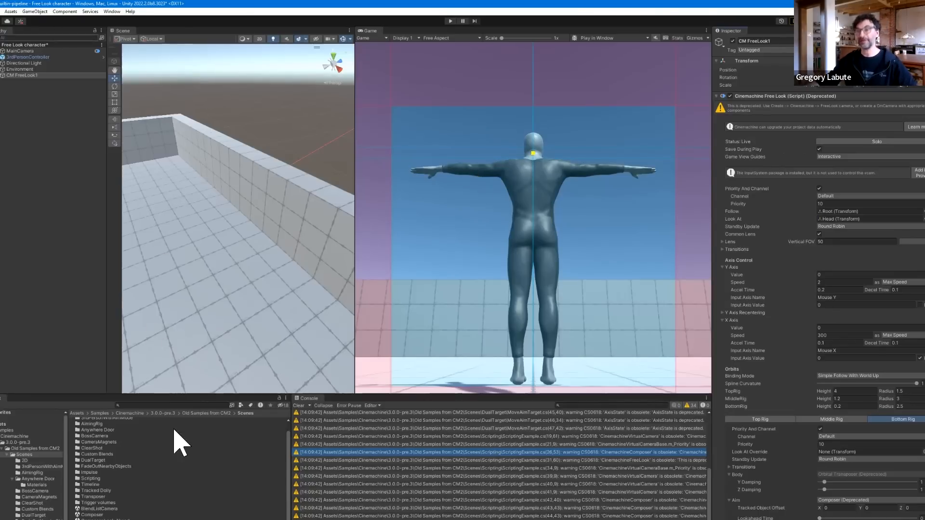
- Upgrade the entire project to Cinemachine 3 with the Cinemachine Upgrader, confirming that a backup has been made
scroll(501, 463, up, 4)
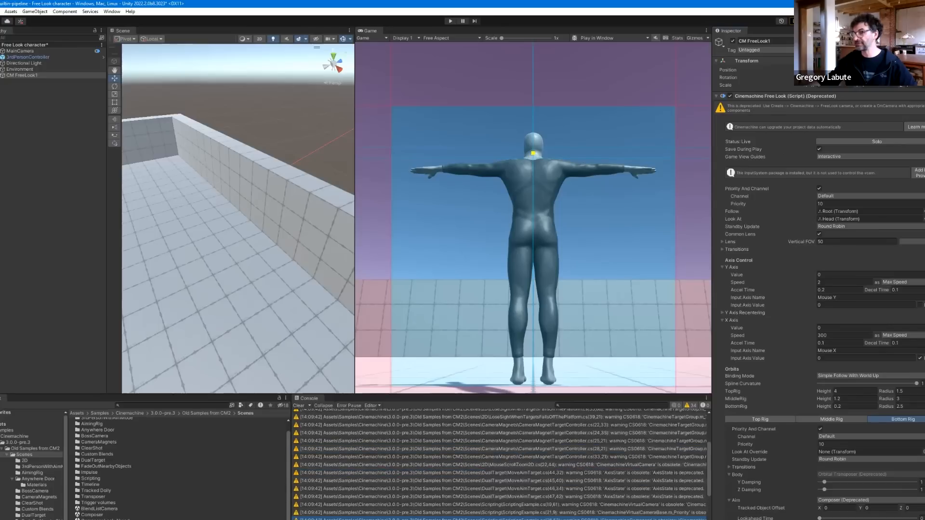
scroll(501, 463, down, 5)
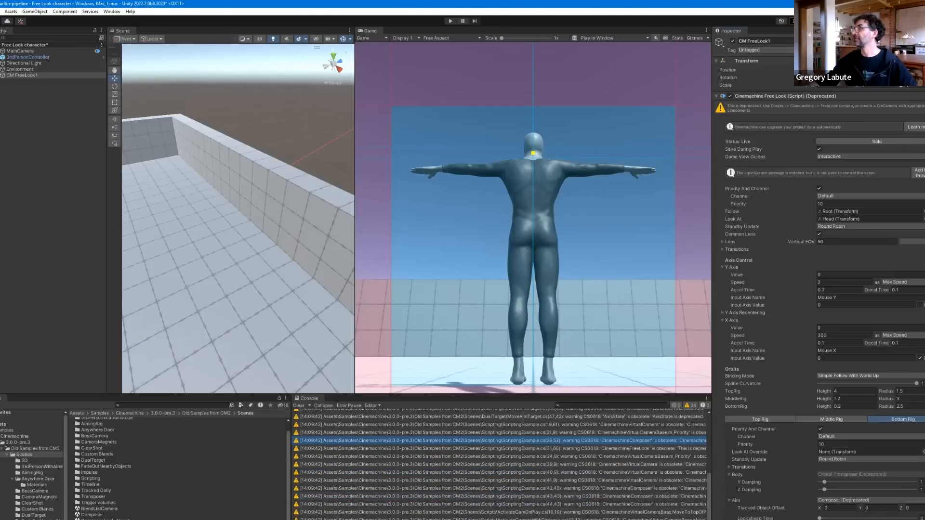
click(917, 127)
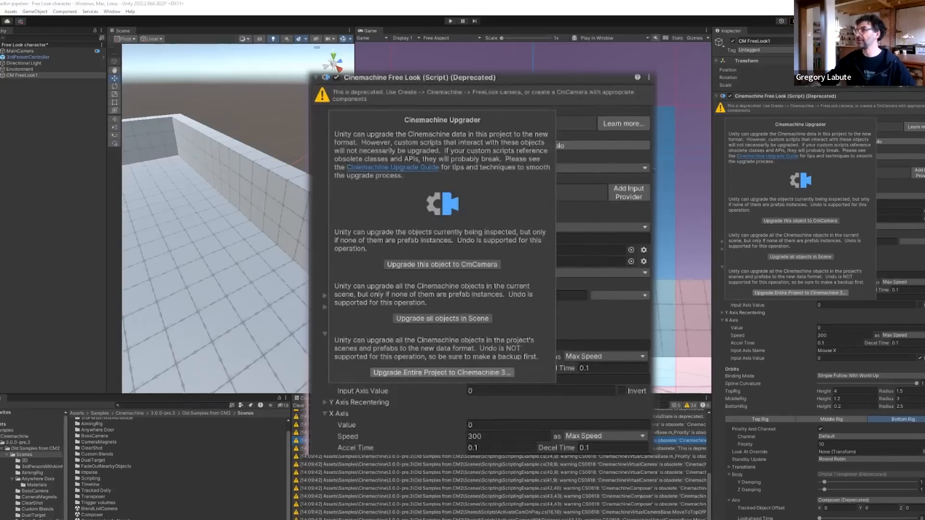
click(800, 293)
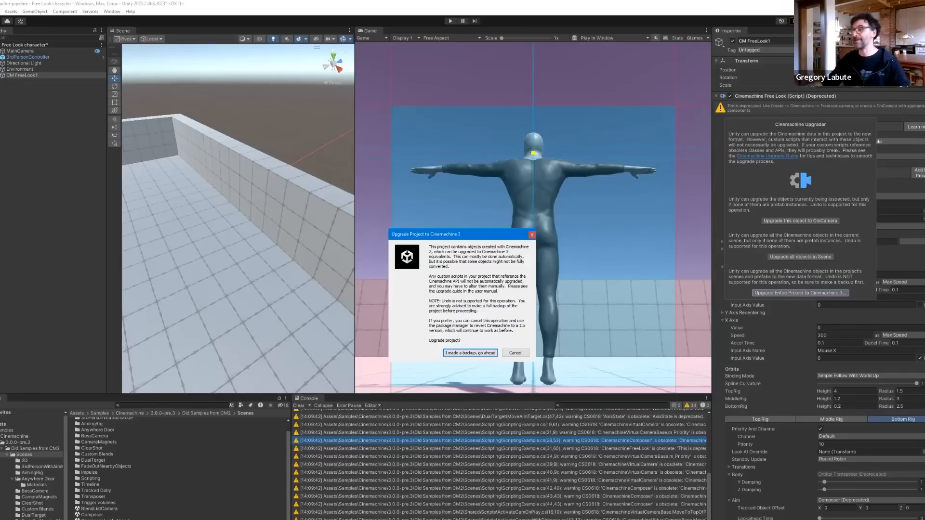
click(484, 354)
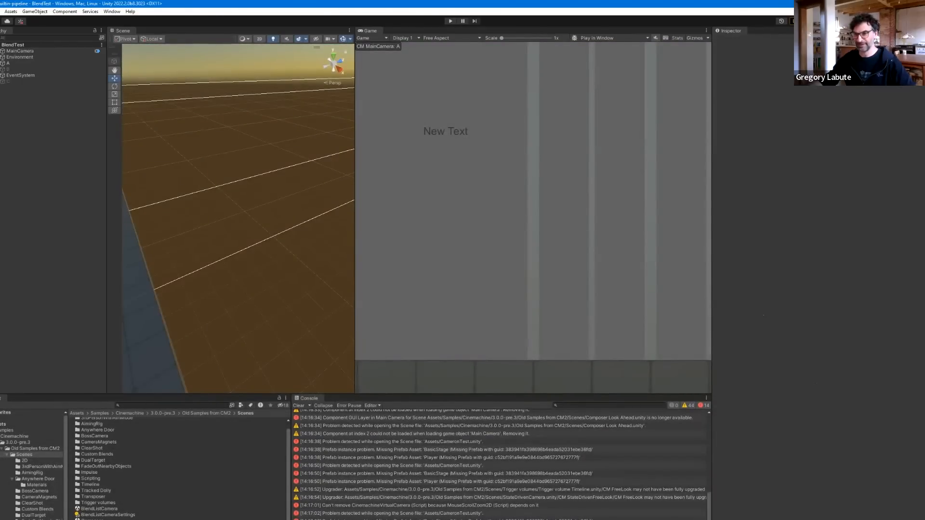
- Reopen the Free Look character scene from the Scenes folder and enlarge the Project and Console area upward
scroll(101, 516, down, 2)
double_click(100, 519)
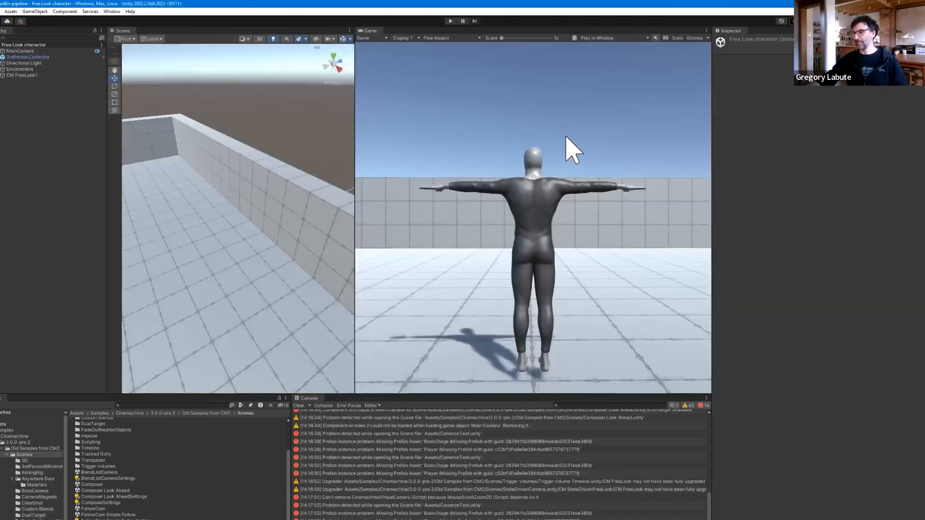
drag(554, 367, 533, 176)
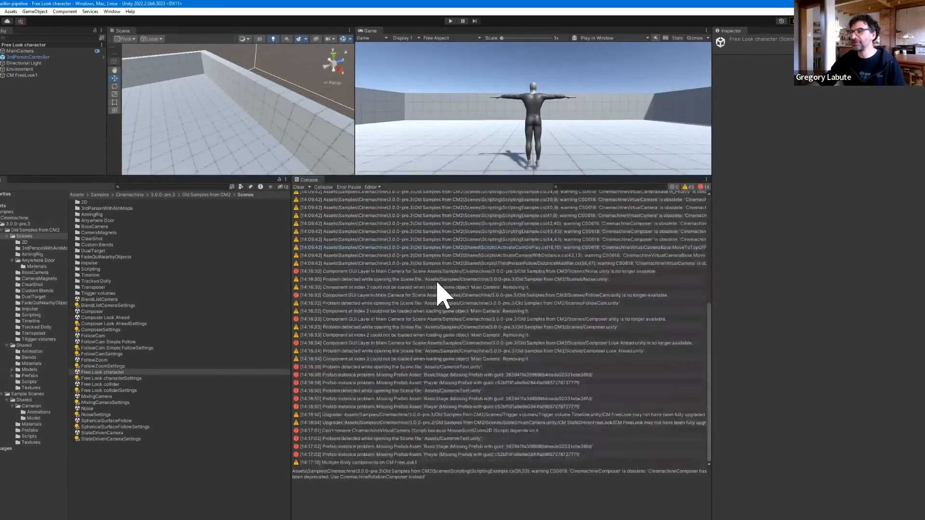
- Examine the project upgrade's errors and warnings in the Console, including the entries for the Noise, FollowCam and Composer Look Ahead scenes
click(455, 279)
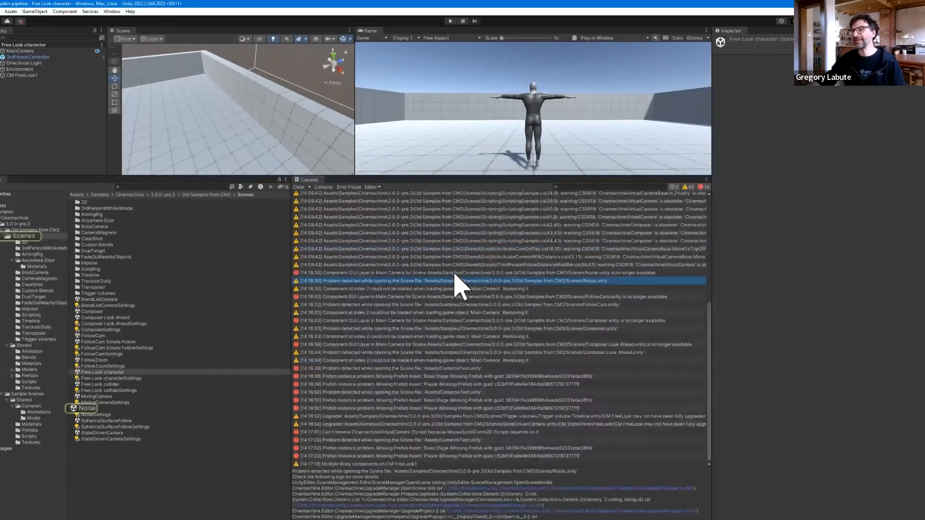
key(Up)
key(Down)
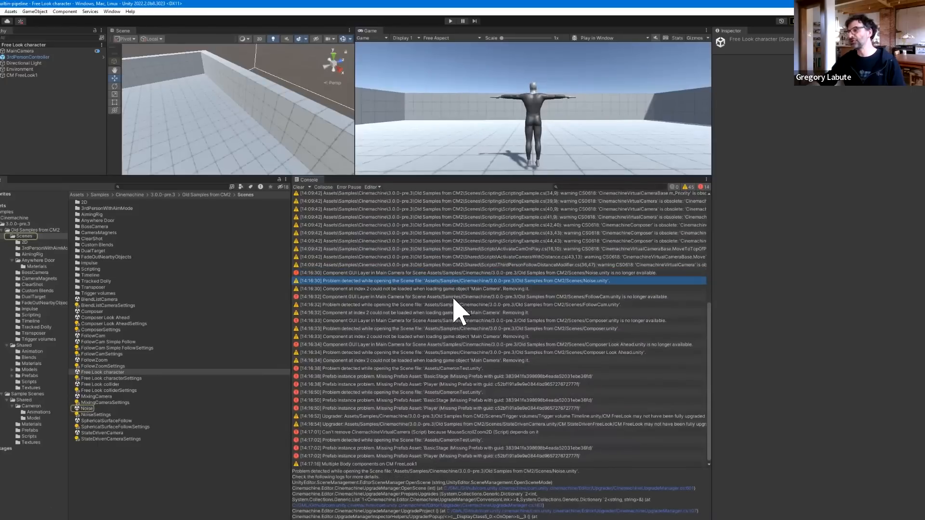
click(466, 296)
key(Up)
key(Up)
click(459, 305)
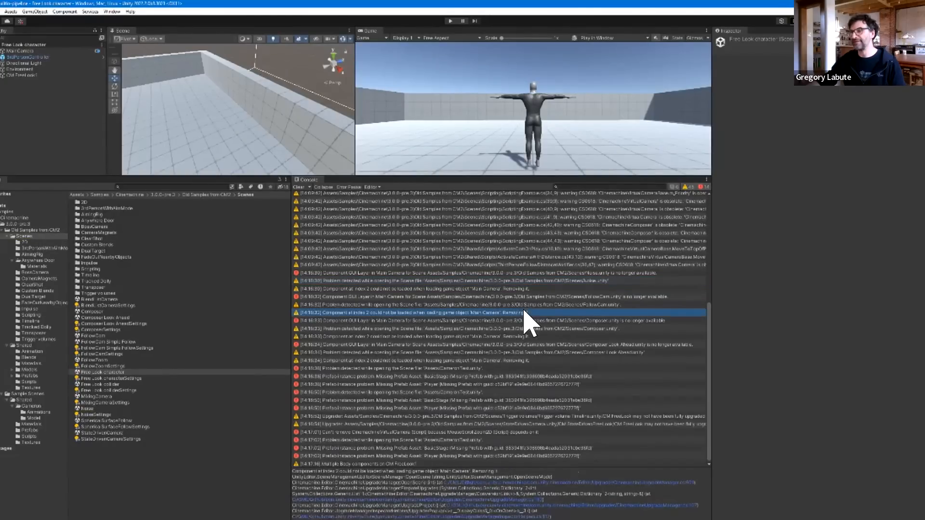
click(430, 353)
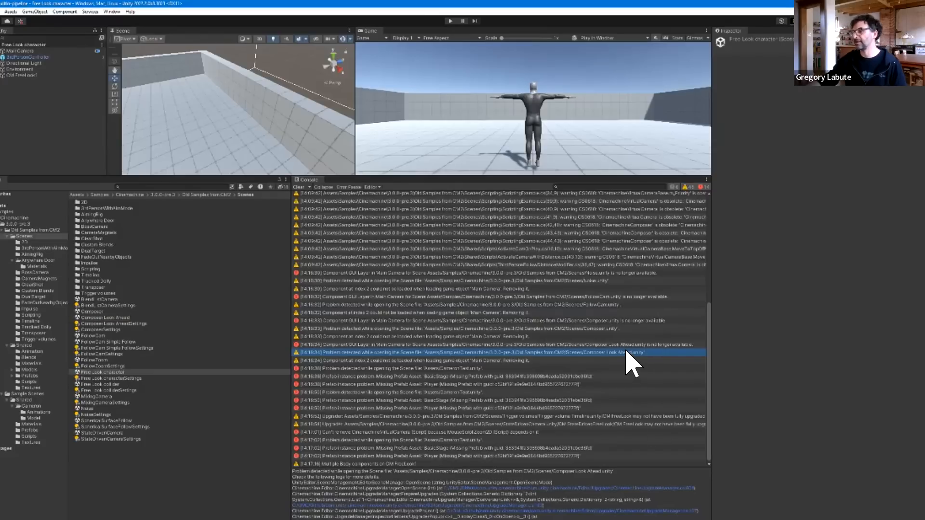
scroll(629, 355, up, 2)
scroll(629, 368, up, 6)
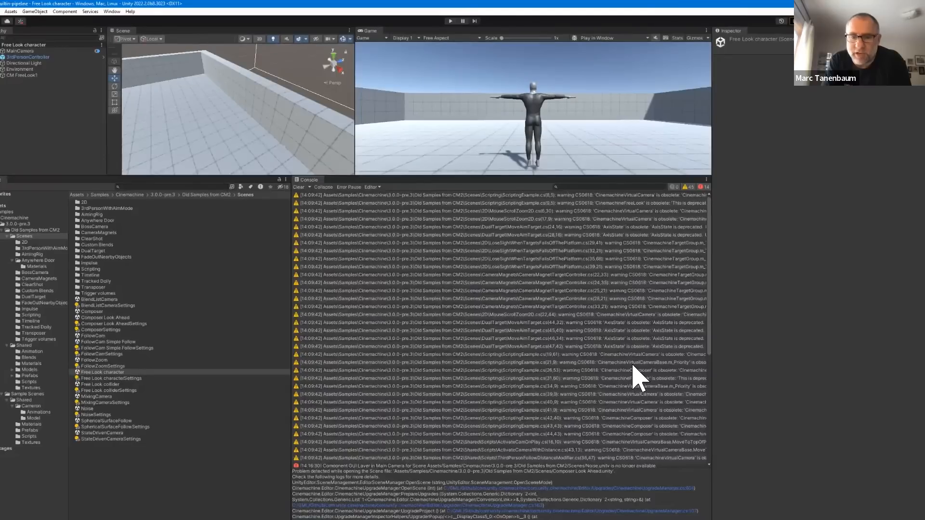
scroll(637, 378, down, 8)
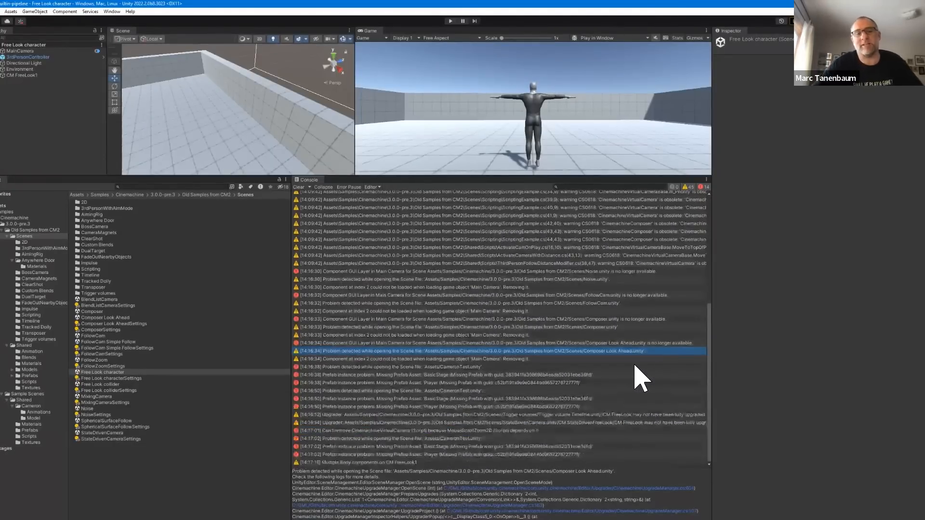